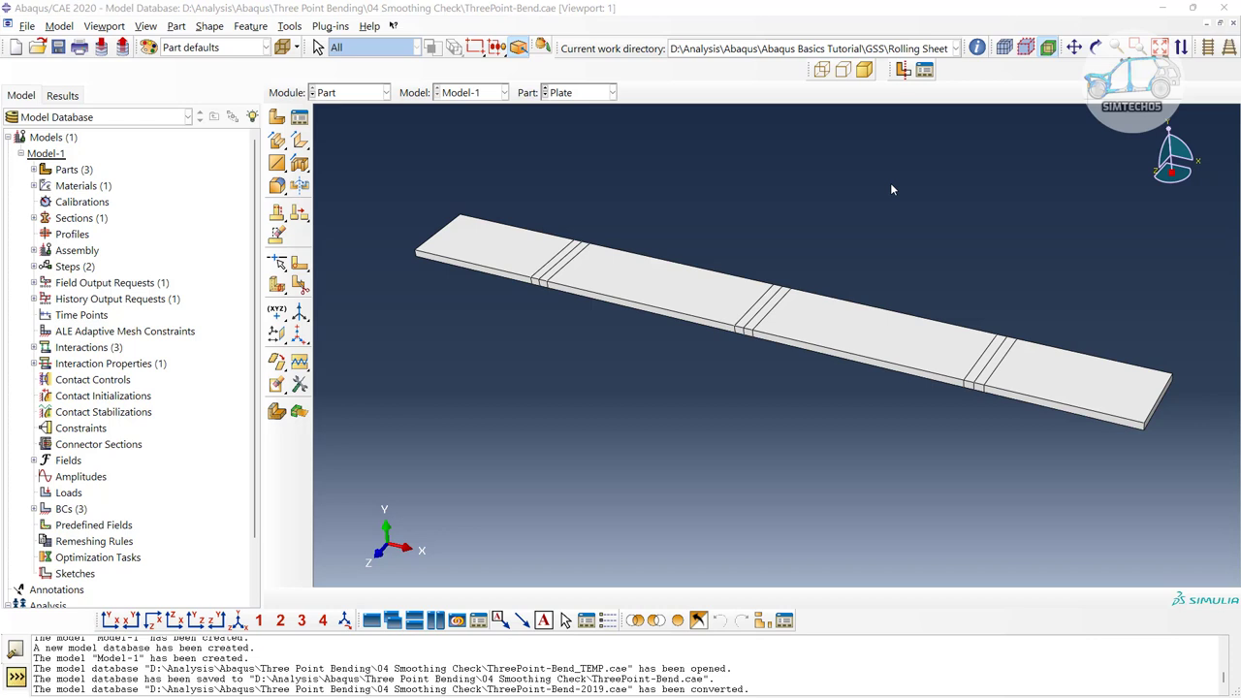
{"action": "left_click", "coordinate": [339, 92]}
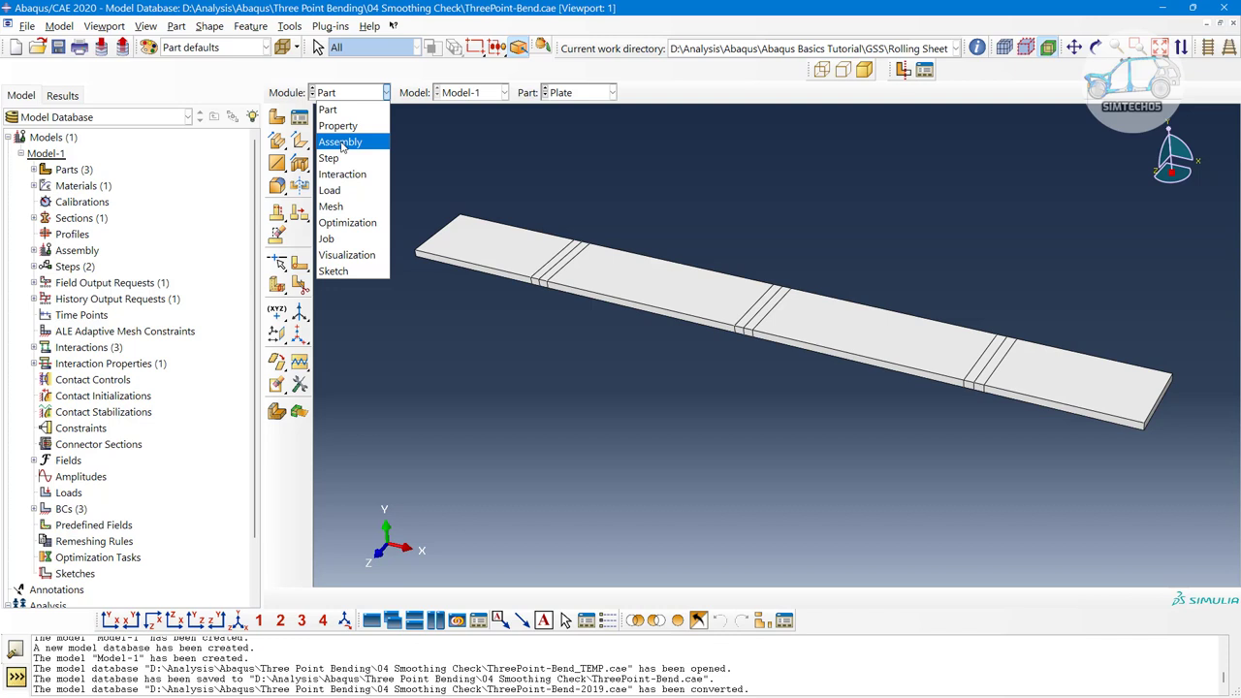
{"action": "left_click", "coordinate": [451, 166]}
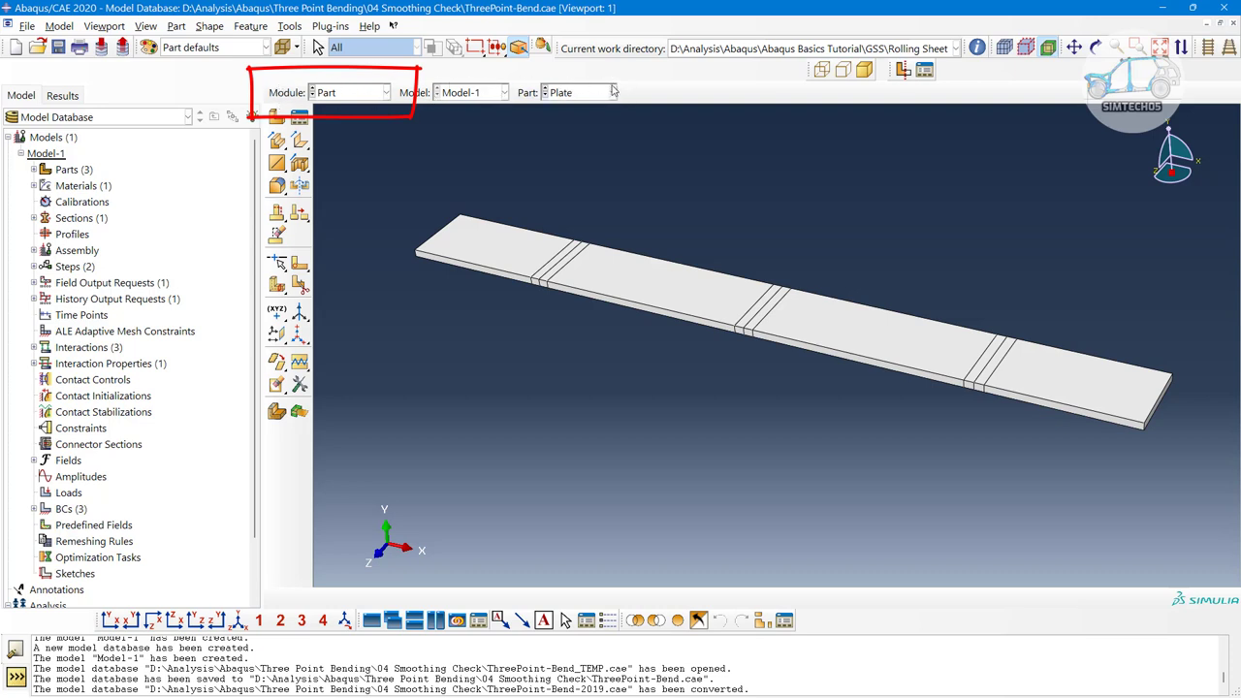
{"action": "left_click", "coordinate": [369, 97]}
{"action": "left_click", "coordinate": [342, 113]}
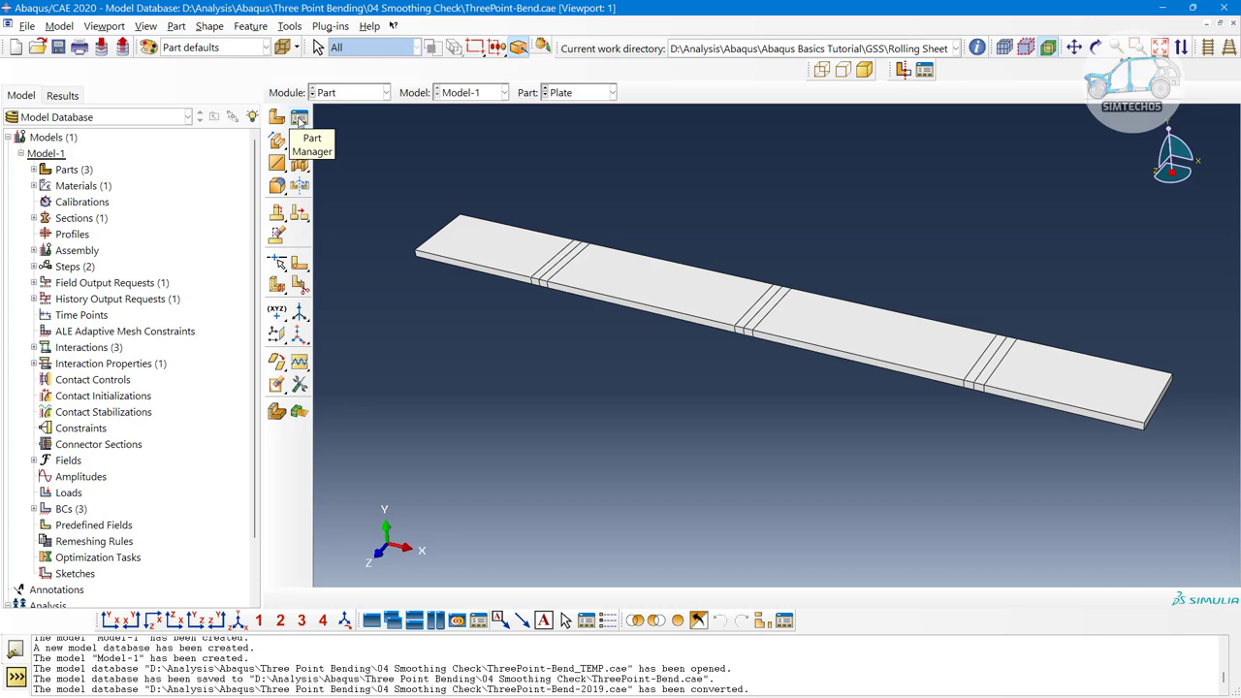
Review the model's parts in the Part Manager and the options for creating a new part, without creating one.
{"action": "left_click", "coordinate": [299, 118]}
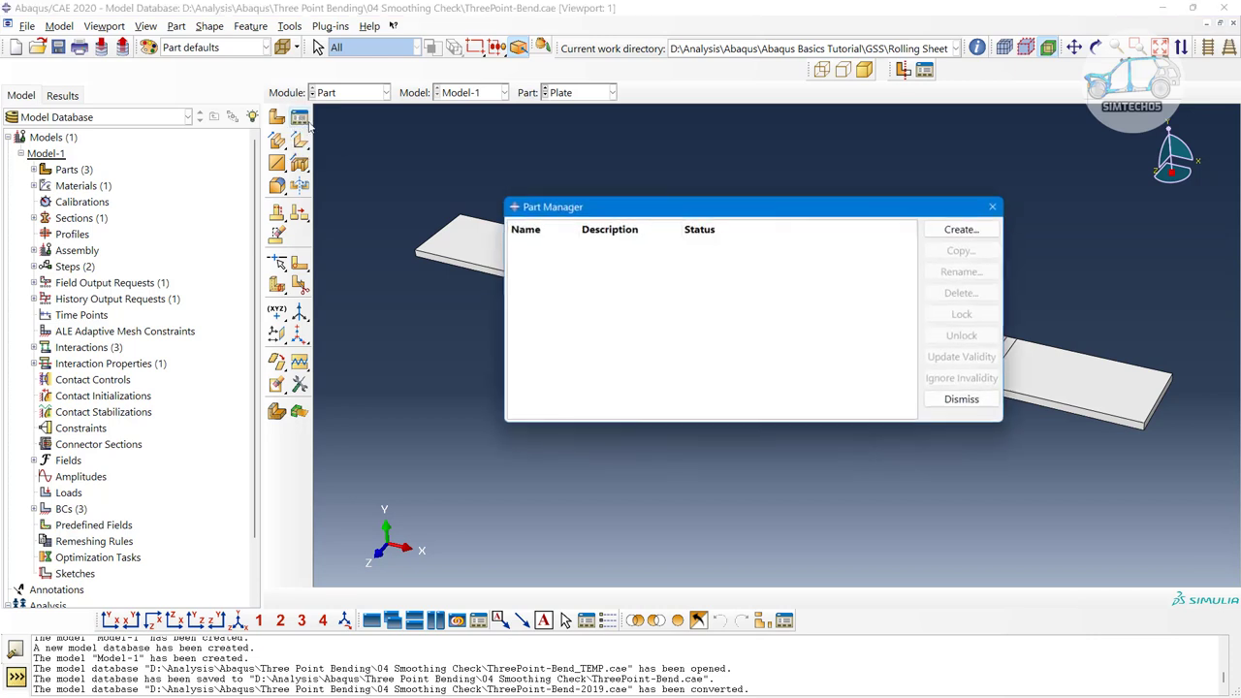
{"action": "left_click", "coordinate": [963, 229]}
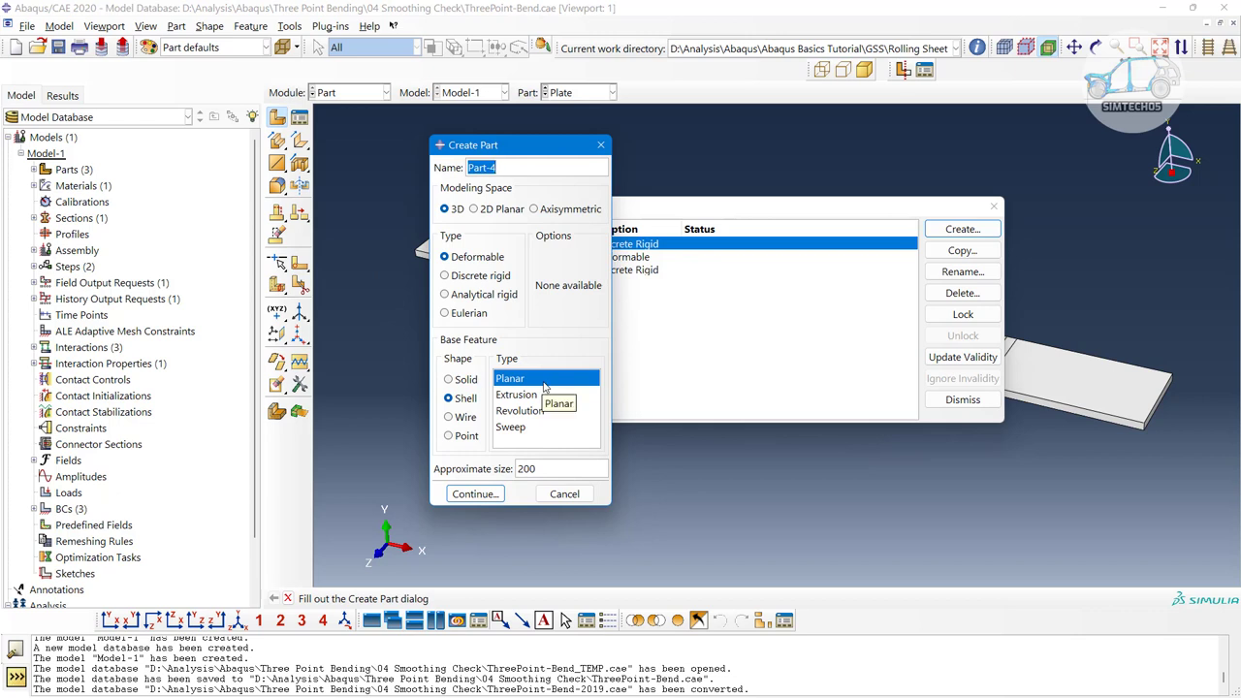
{"action": "left_click", "coordinate": [563, 494]}
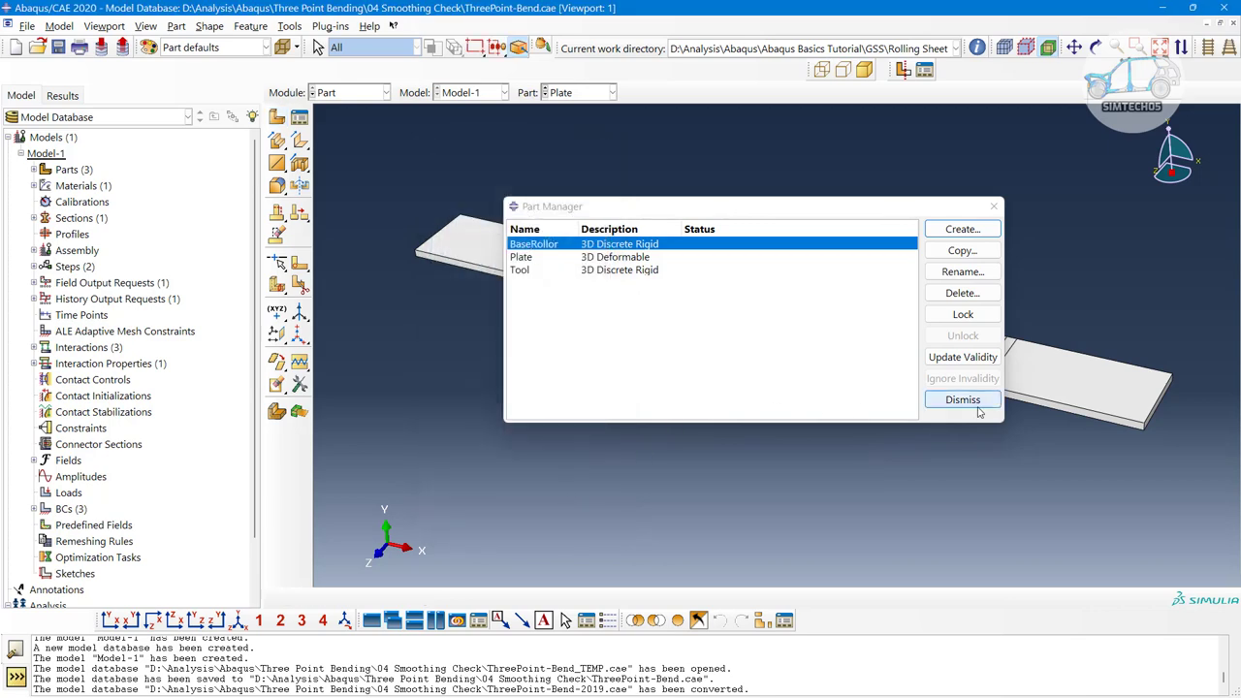
Display the BaseRollor part and then the Tool part to view each geometry.
{"action": "left_click", "coordinate": [580, 94]}
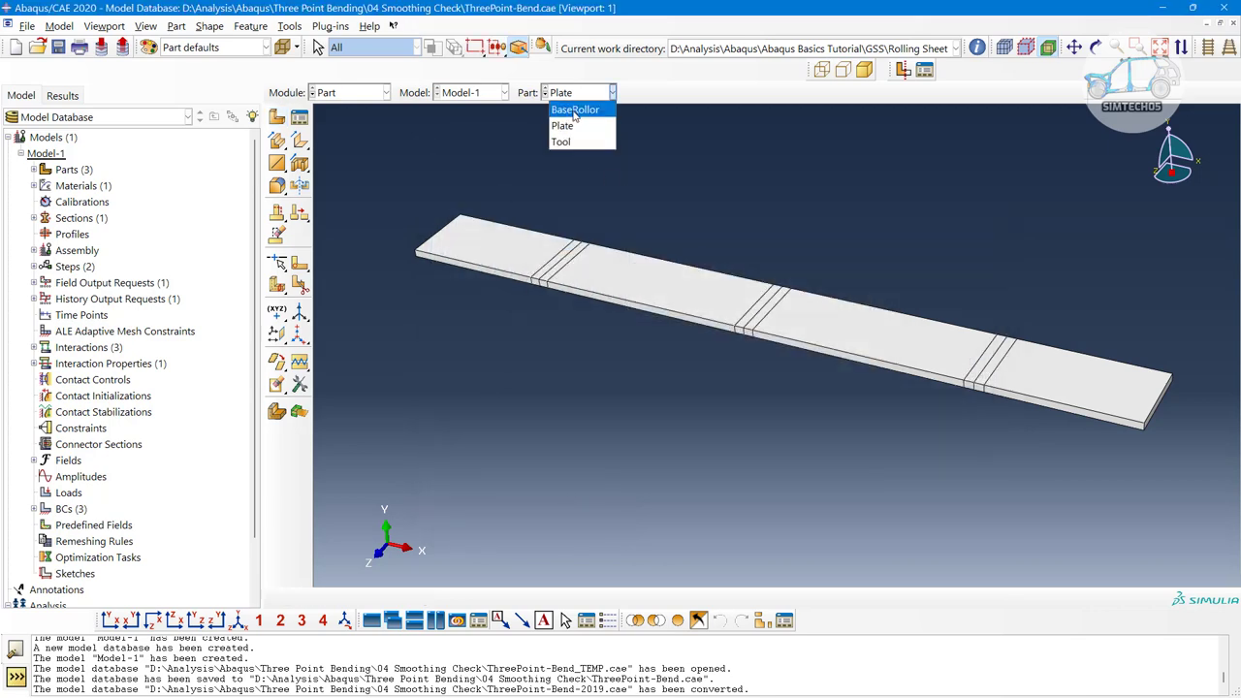
{"action": "left_click", "coordinate": [574, 110]}
{"action": "left_click", "coordinate": [573, 95]}
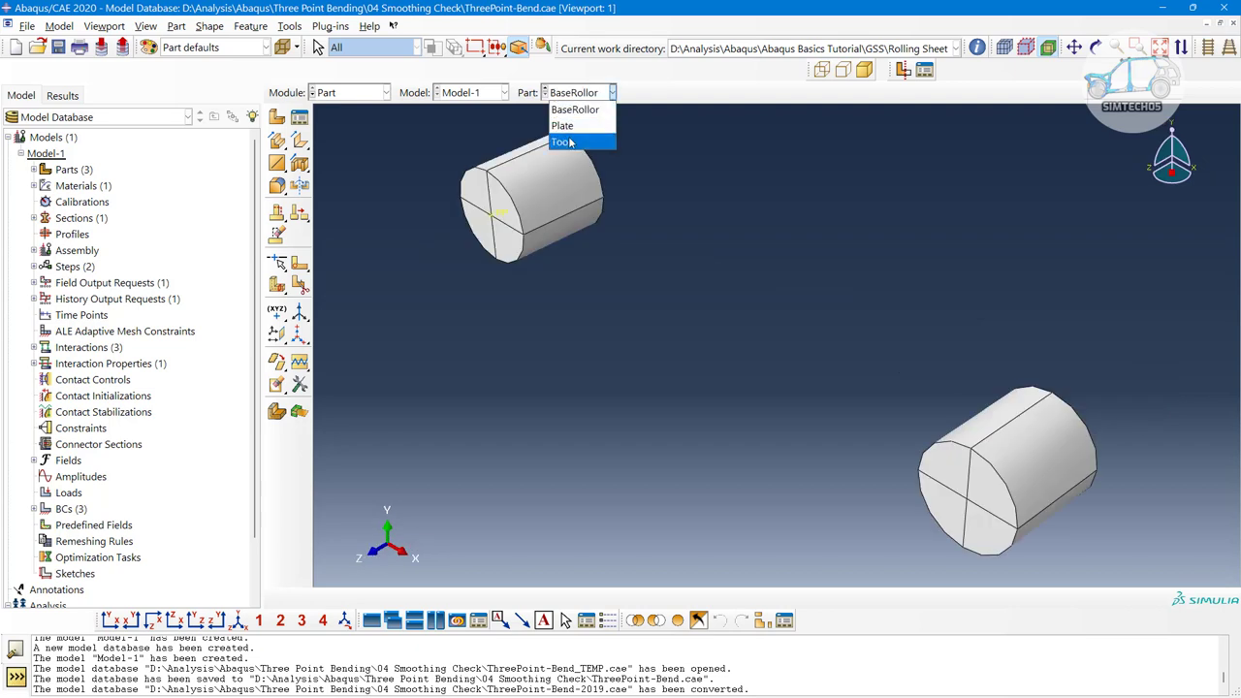
{"action": "left_click", "coordinate": [568, 142]}
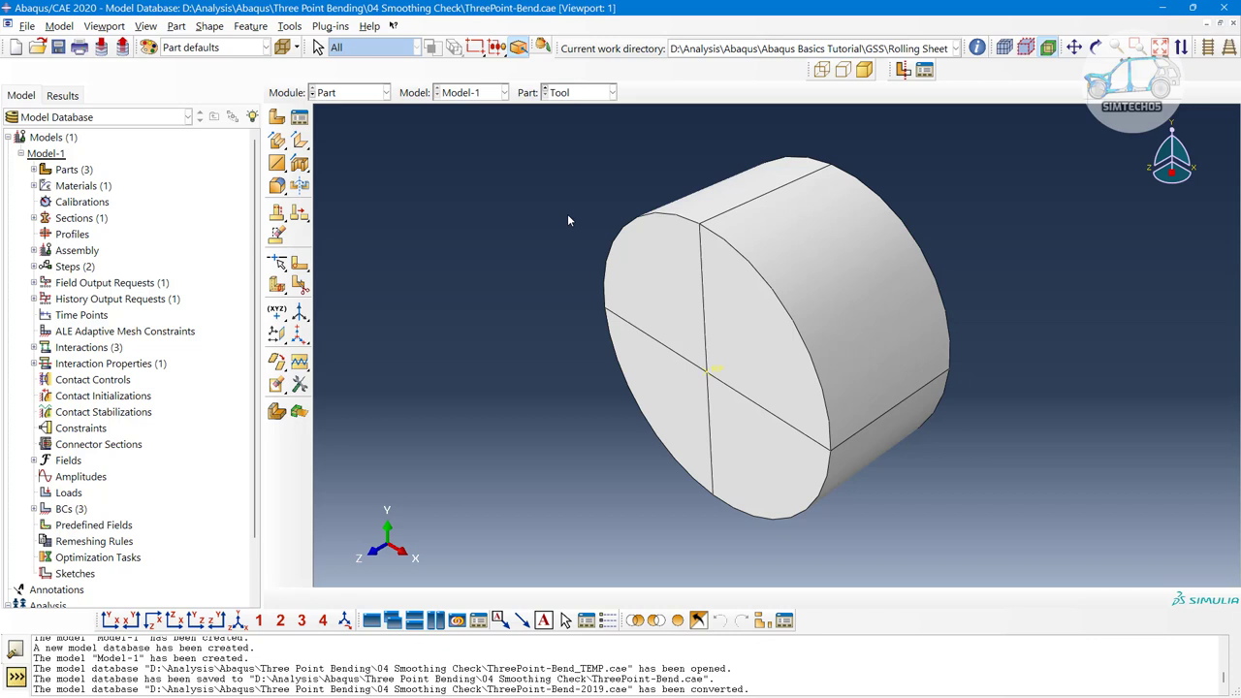
Switch to the Assembly module and view the assembled plate, tool and base rollers.
{"action": "left_click", "coordinate": [361, 92]}
{"action": "left_click", "coordinate": [355, 143]}
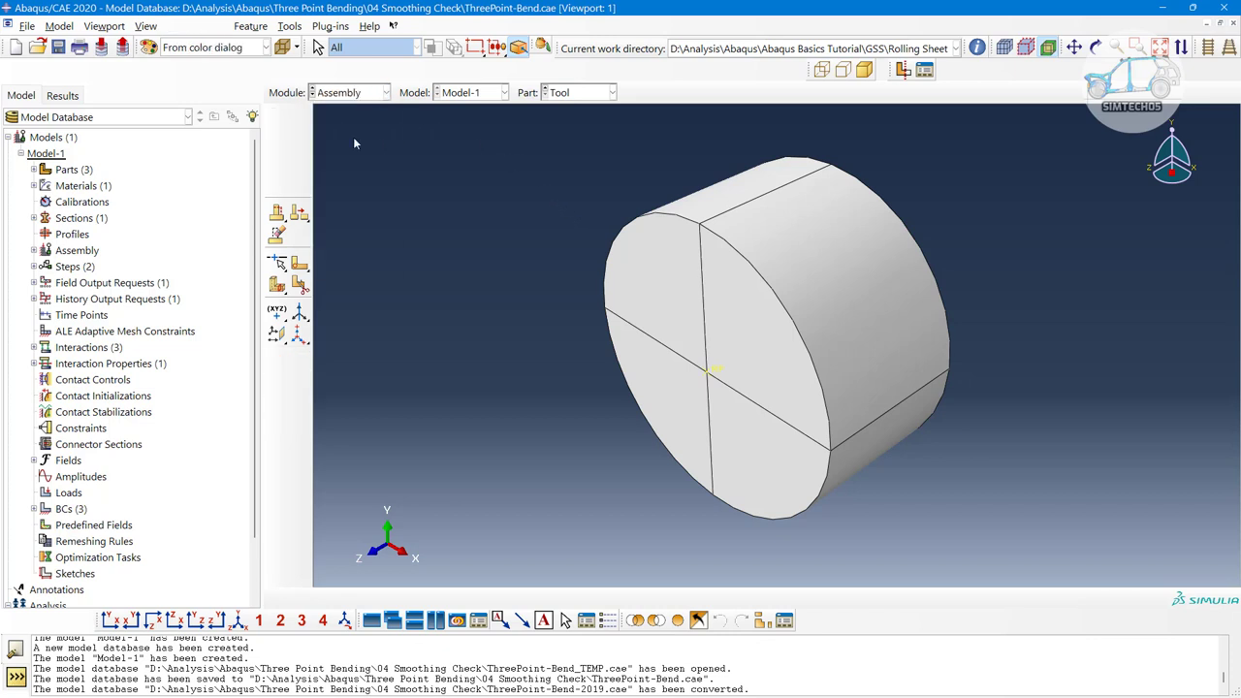
{"action": "left_click_drag", "start_coordinate": [743, 371], "coordinate": [636, 411], "text": "ctrl+alt"}
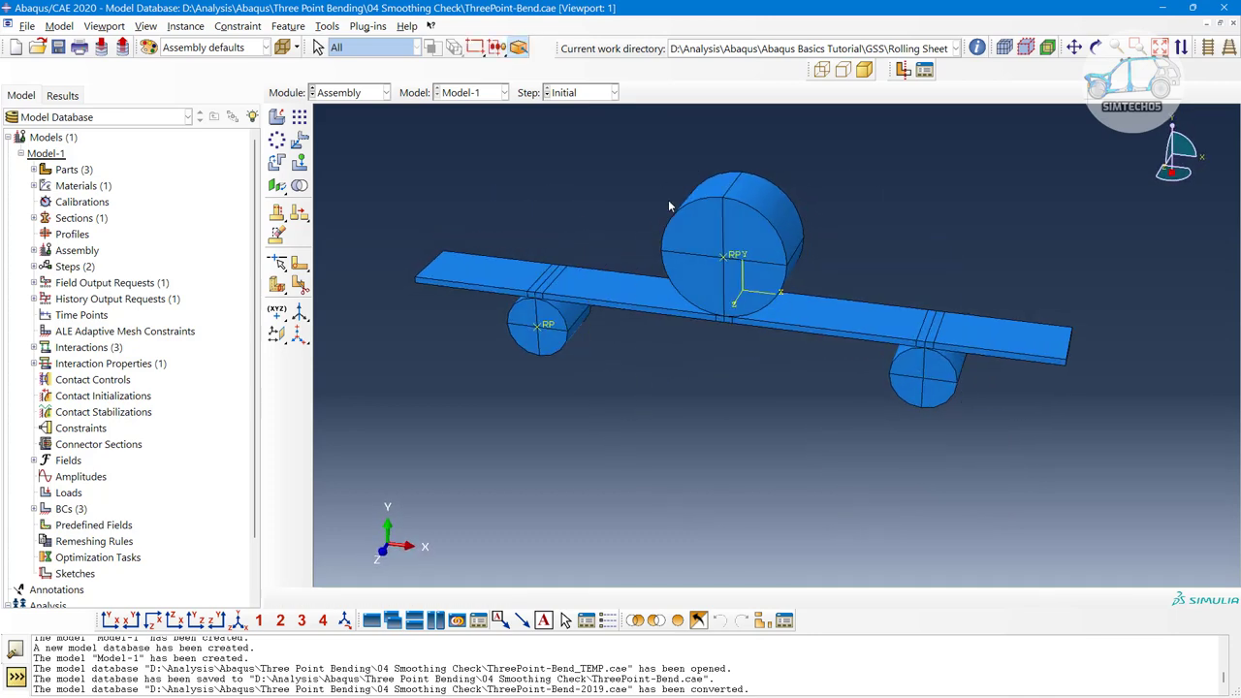
{"action": "middle_click_drag", "start_coordinate": [722, 346], "coordinate": [741, 358], "text": "ctrl+alt"}
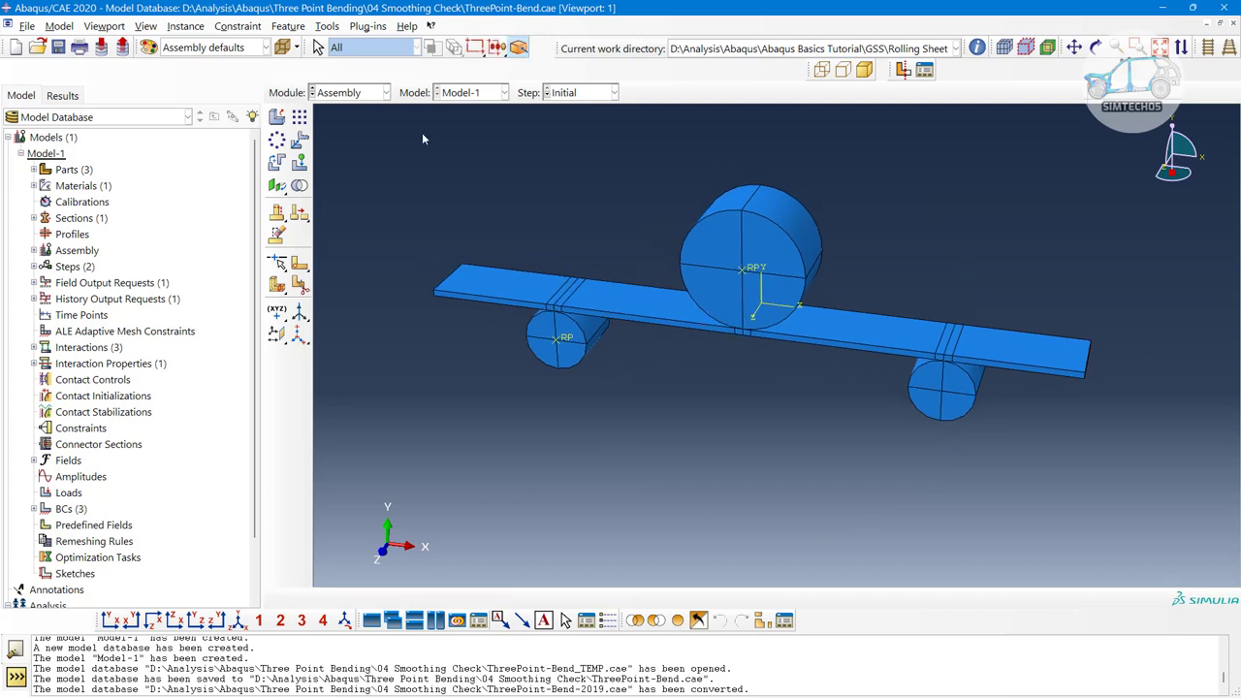
Return to the Part module and review the partition methods available for edges, faces and cells.
{"action": "left_click", "coordinate": [342, 94]}
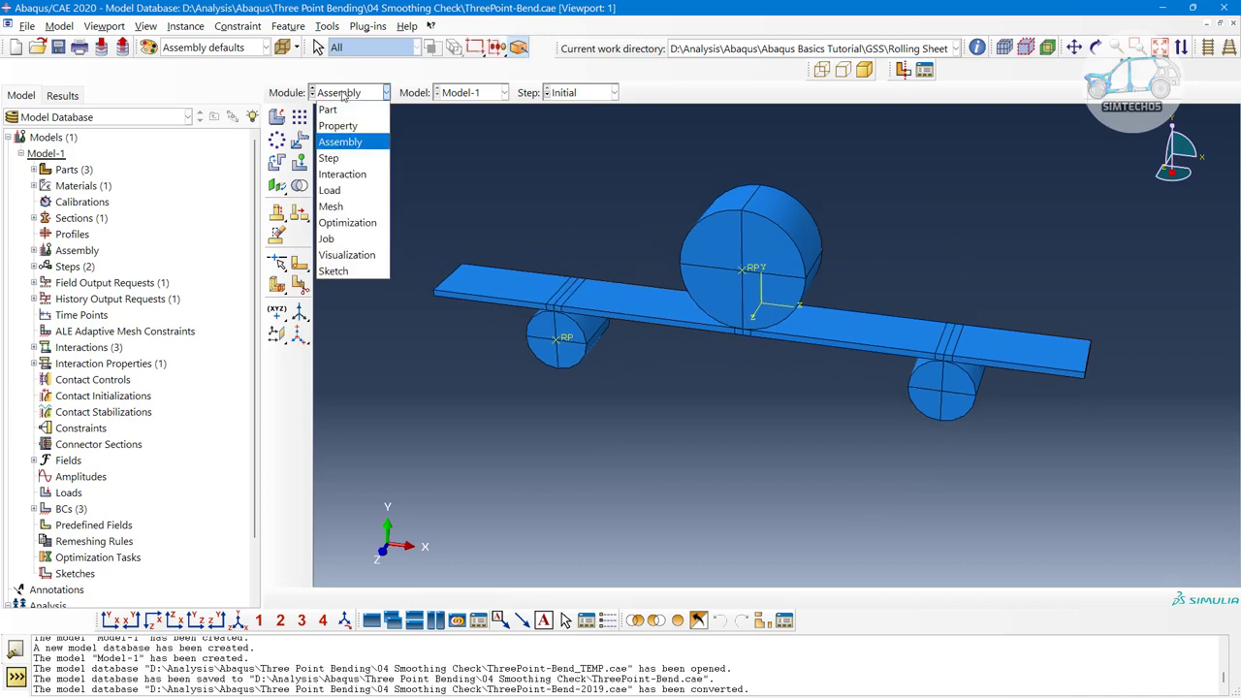
{"action": "left_click", "coordinate": [343, 110]}
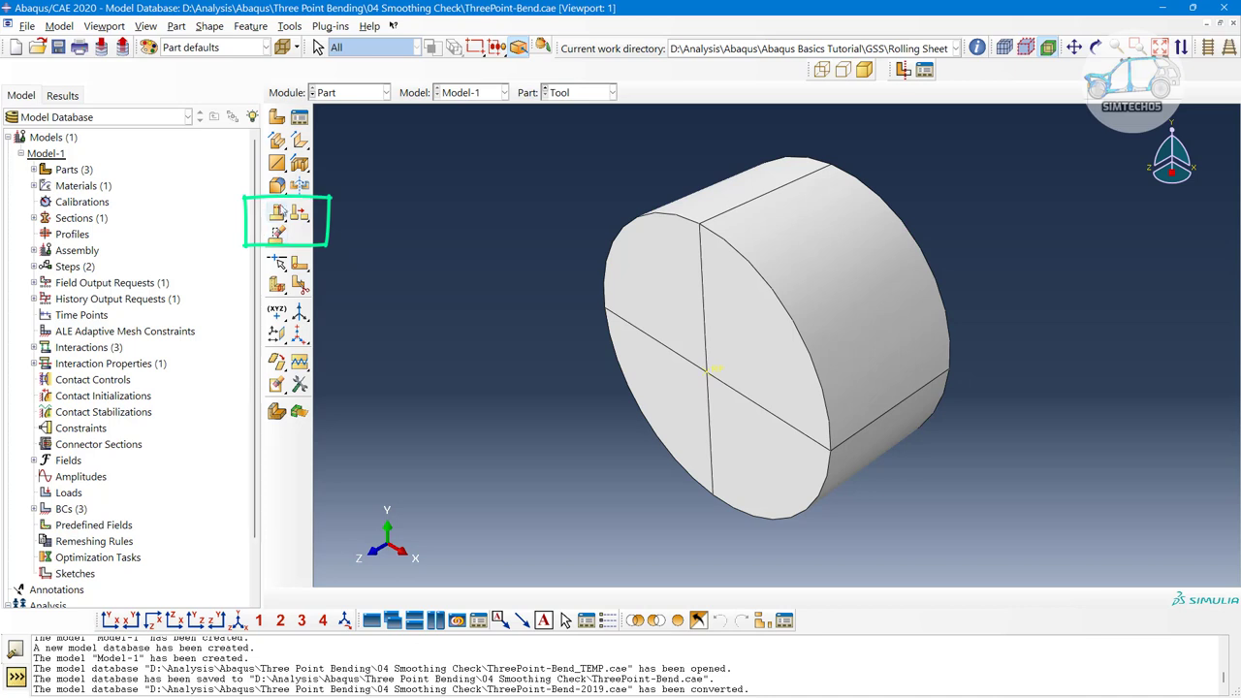
{"action": "left_click", "coordinate": [299, 283]}
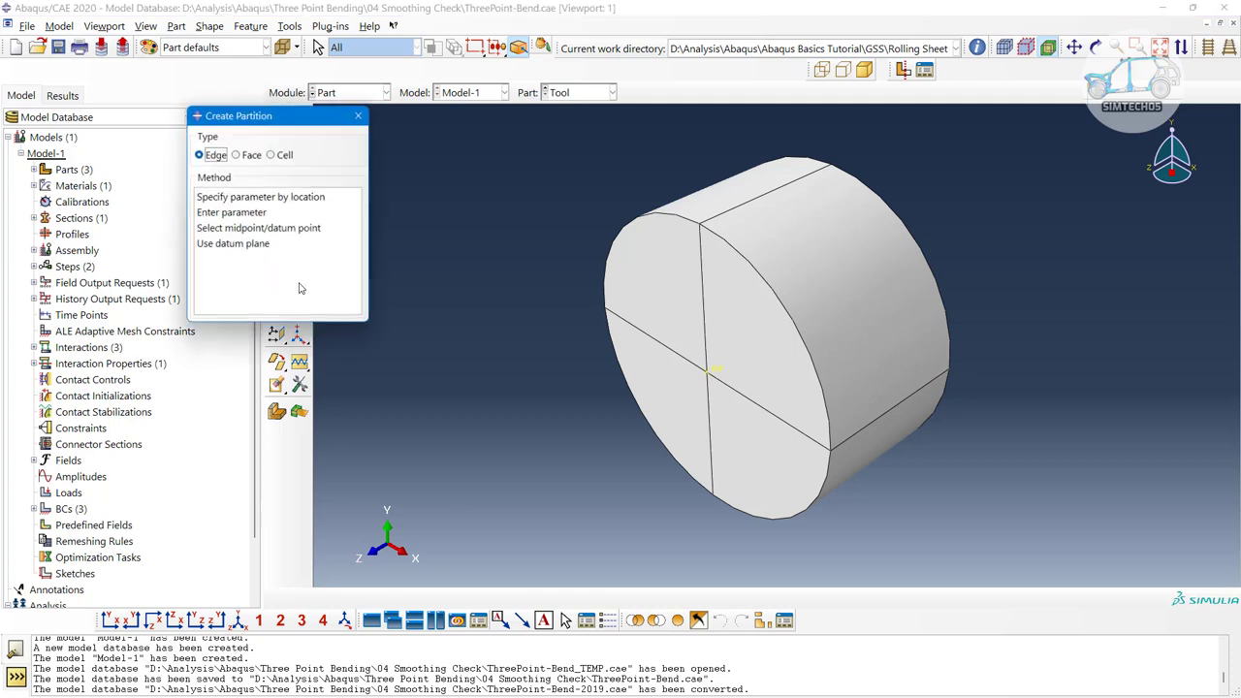
{"action": "left_click", "coordinate": [247, 155]}
{"action": "left_click", "coordinate": [277, 157]}
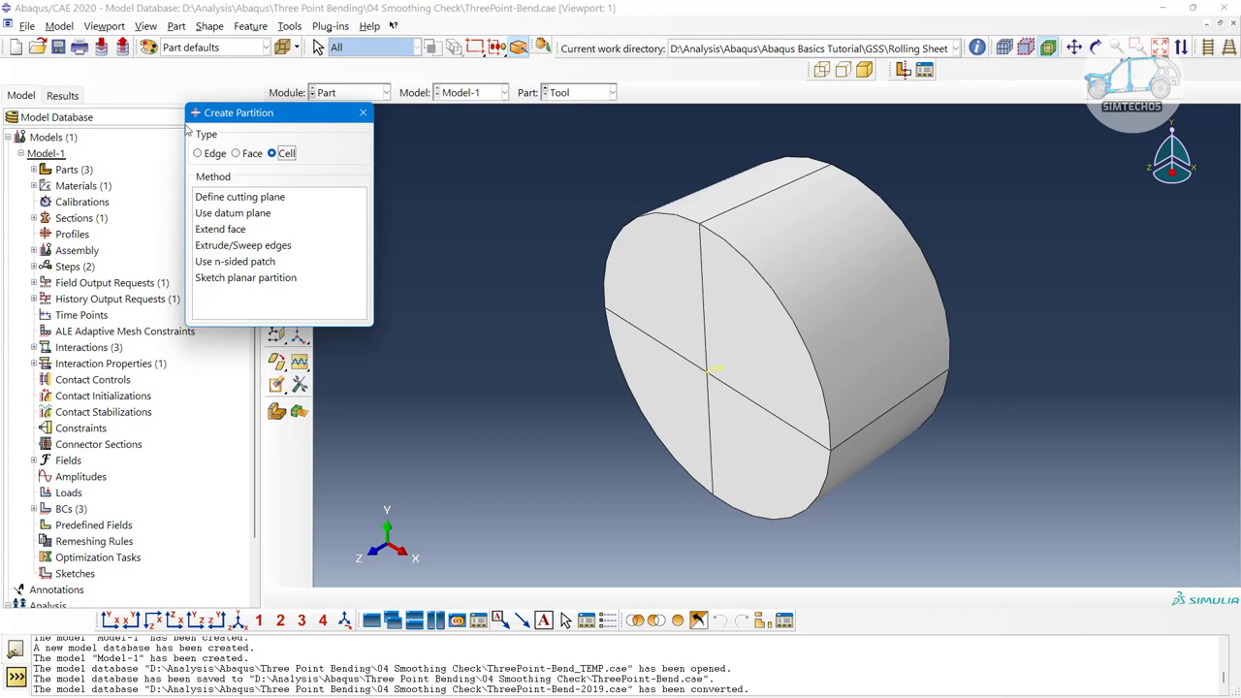
{"action": "left_click", "coordinate": [361, 114]}
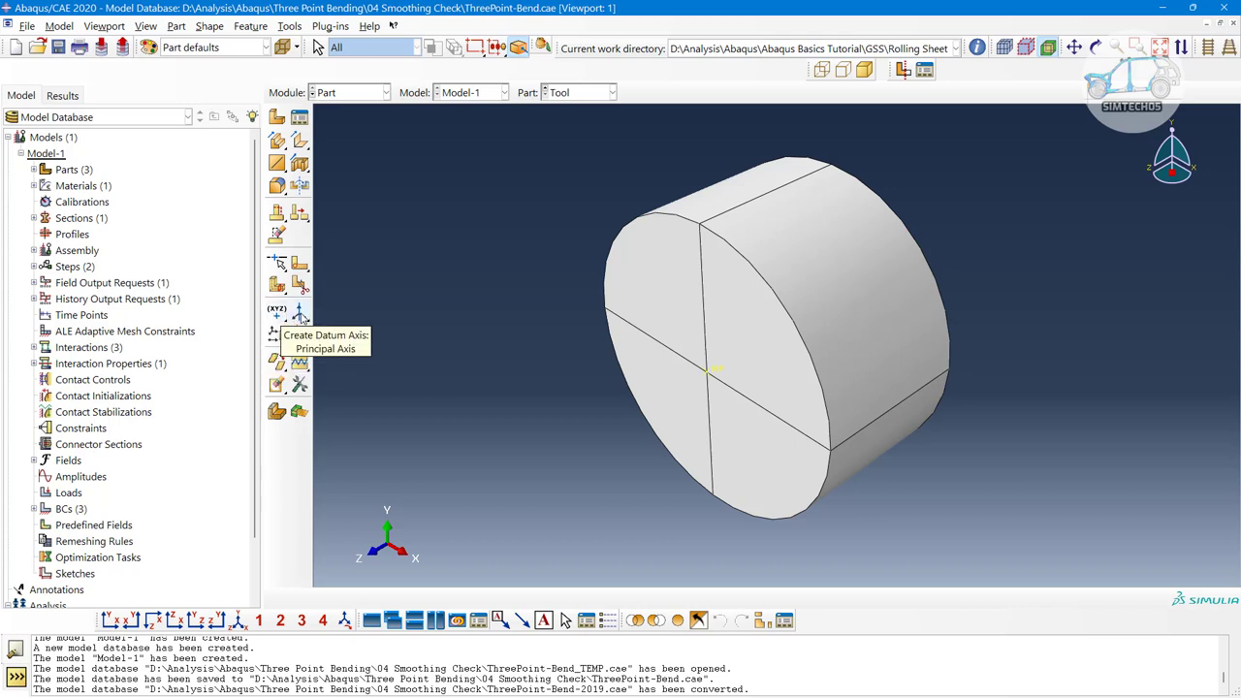
Review the Geometry Edit methods available for edges, faces and parts.
{"action": "left_click", "coordinate": [298, 386]}
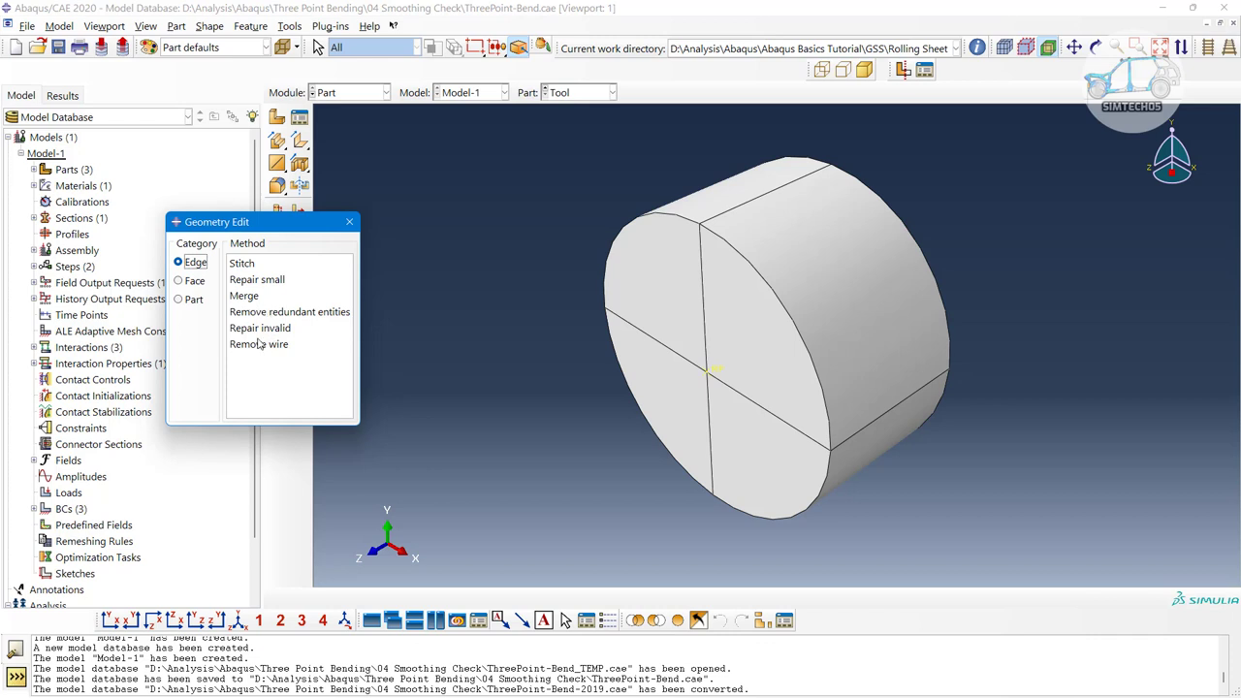
{"action": "left_click", "coordinate": [193, 281]}
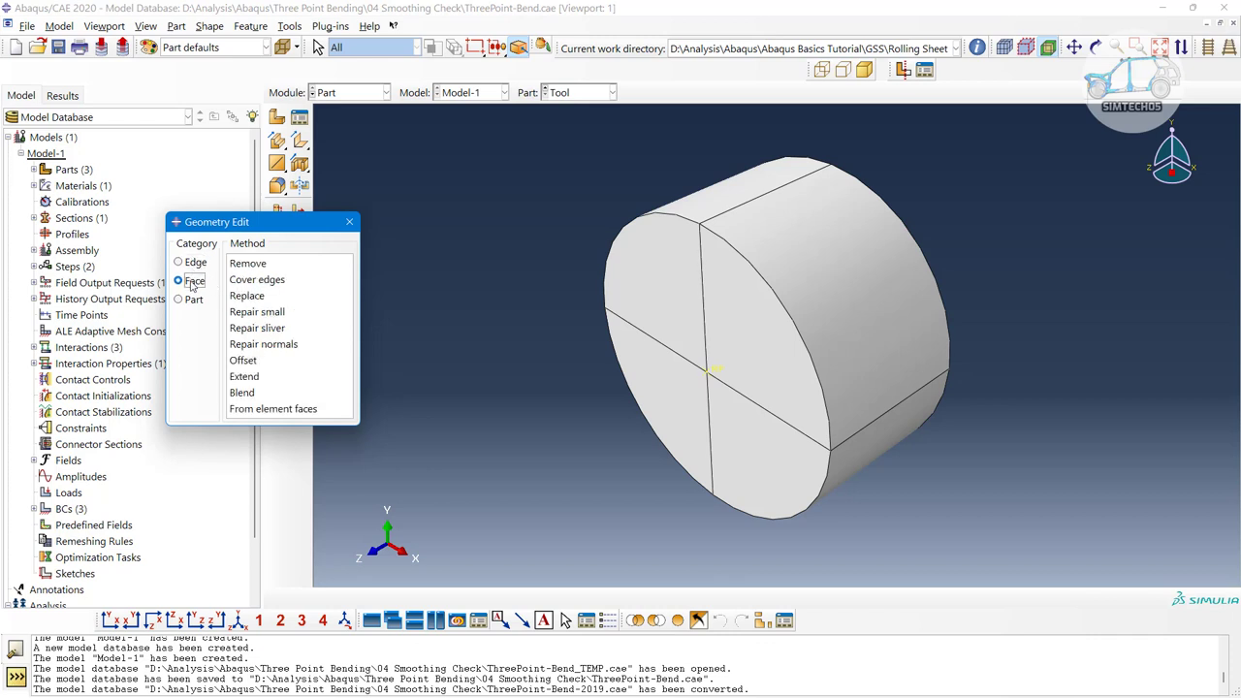
{"action": "left_click", "coordinate": [194, 300]}
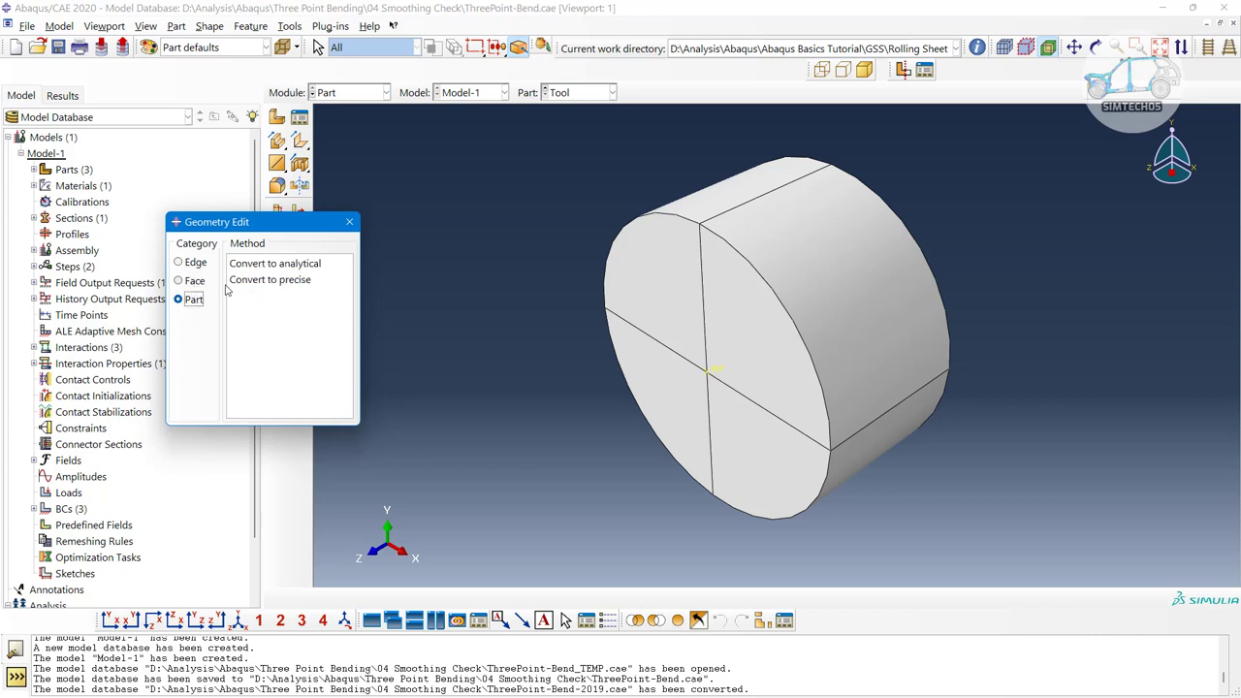
{"action": "left_click", "coordinate": [194, 283]}
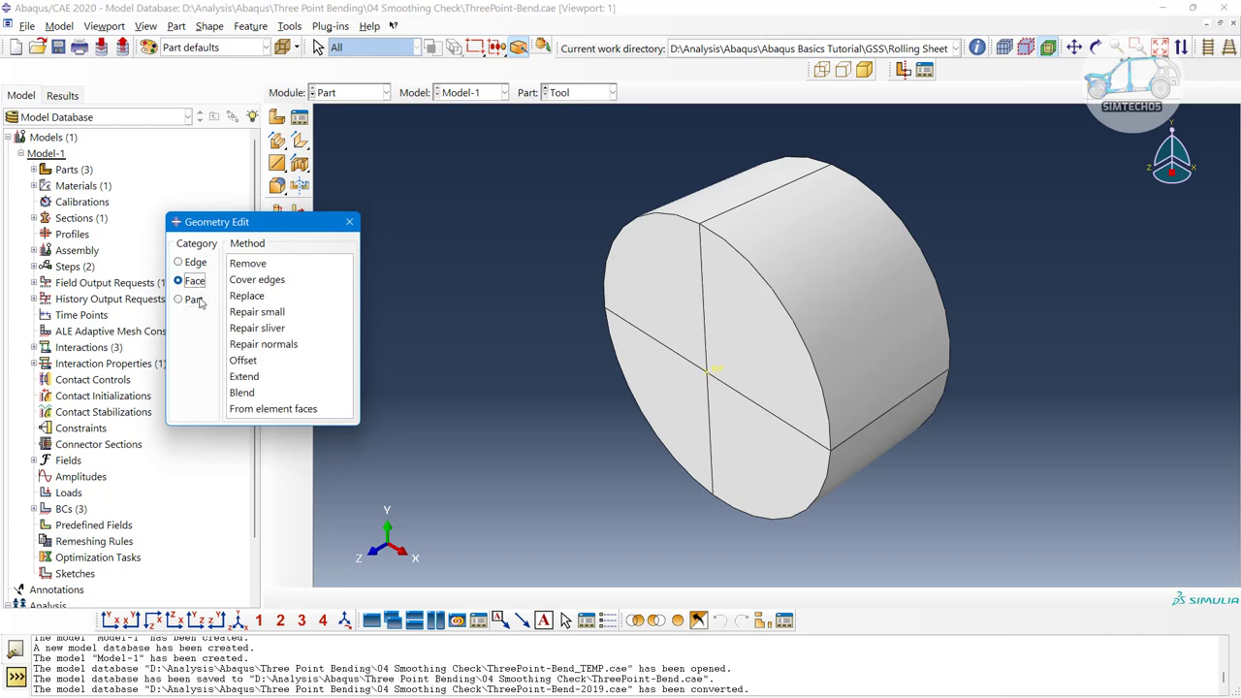
{"action": "left_click", "coordinate": [351, 224]}
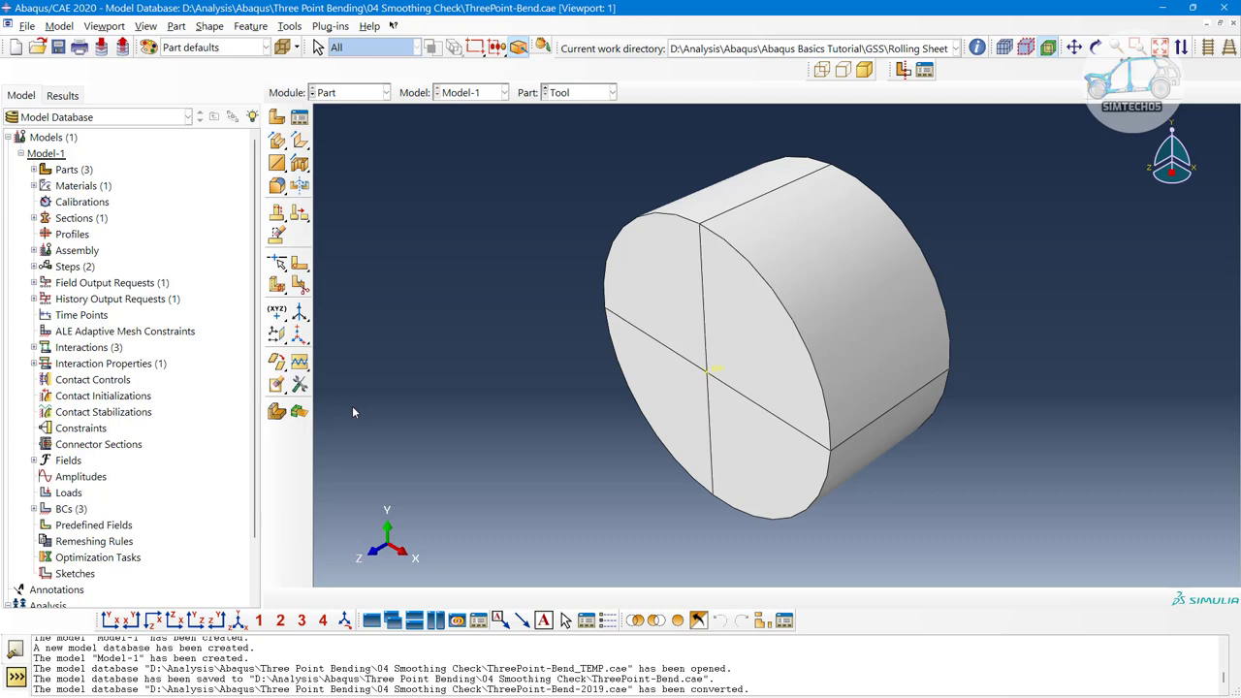
Switch to the Property module and display the Plate part.
{"action": "left_click", "coordinate": [327, 94]}
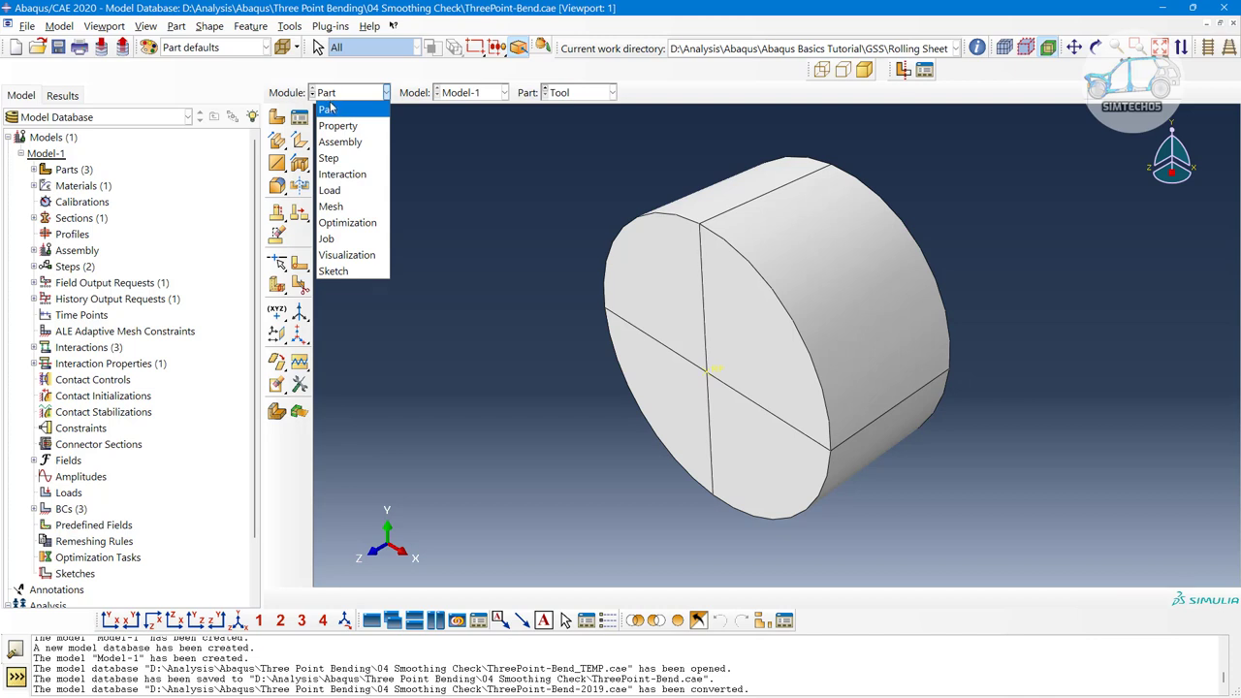
{"action": "left_click", "coordinate": [337, 126]}
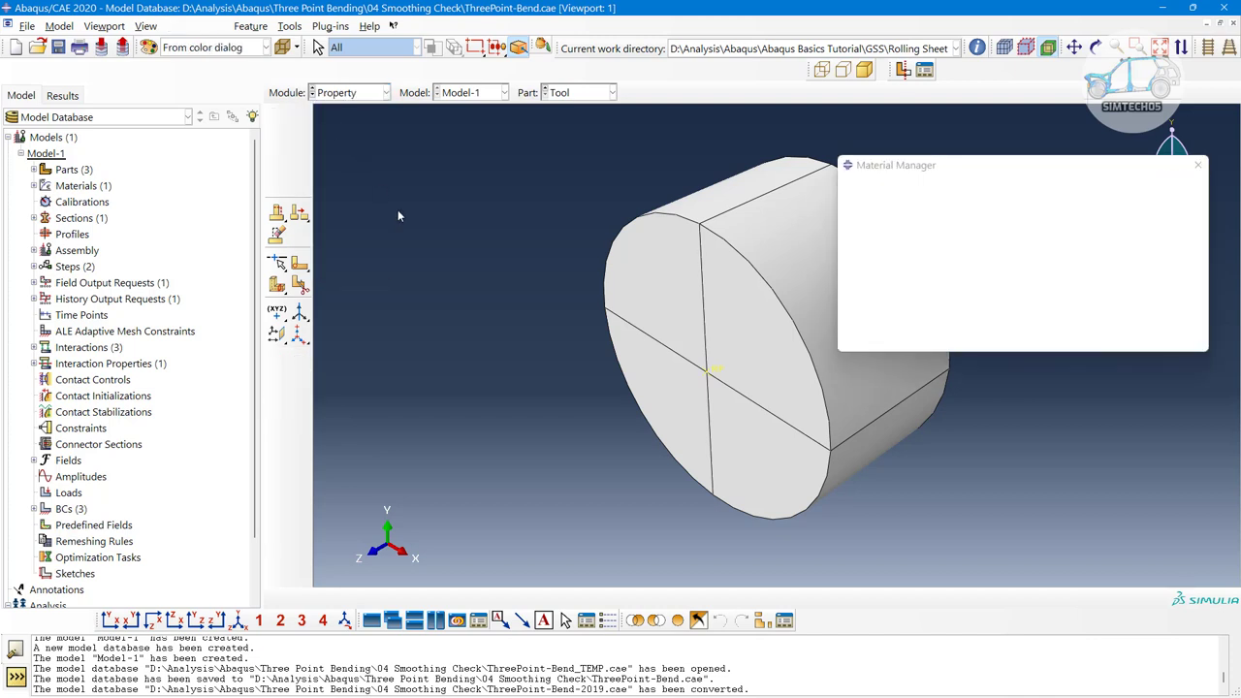
{"action": "scroll", "coordinate": [425, 378], "scroll_direction": "down", "scroll_amount": 3}
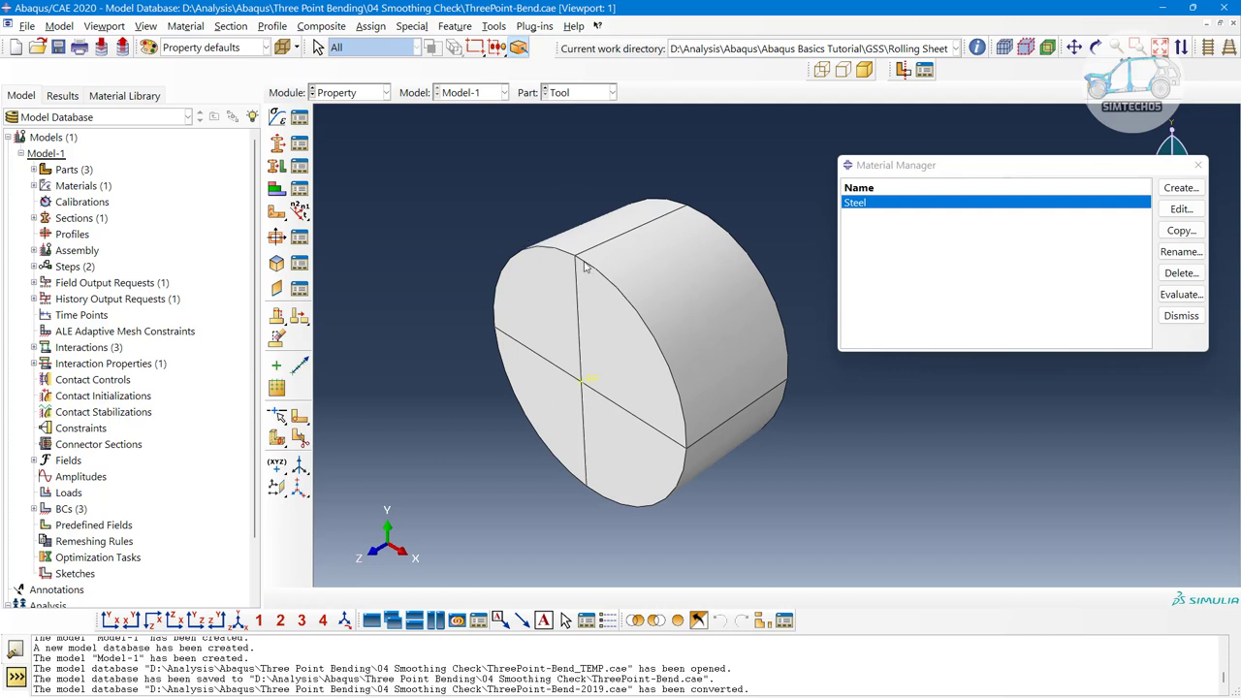
{"action": "left_click", "coordinate": [573, 92]}
{"action": "left_click", "coordinate": [571, 126]}
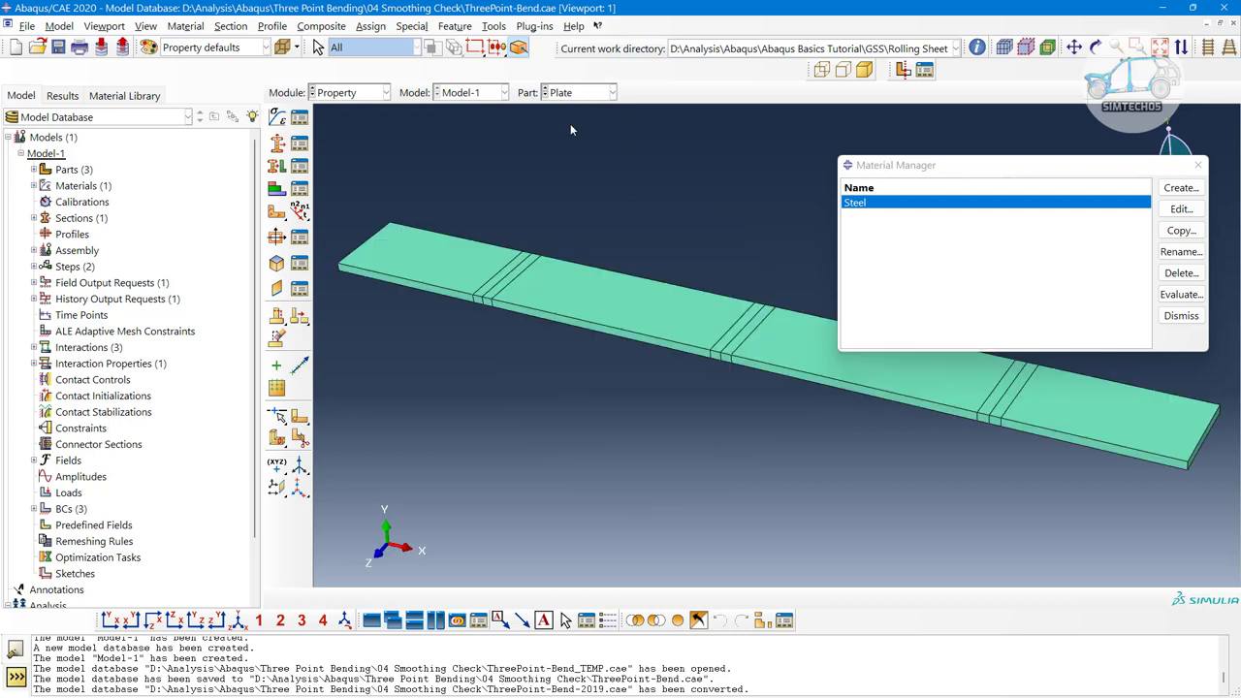
{"action": "scroll", "coordinate": [610, 397], "scroll_direction": "down", "scroll_amount": 2}
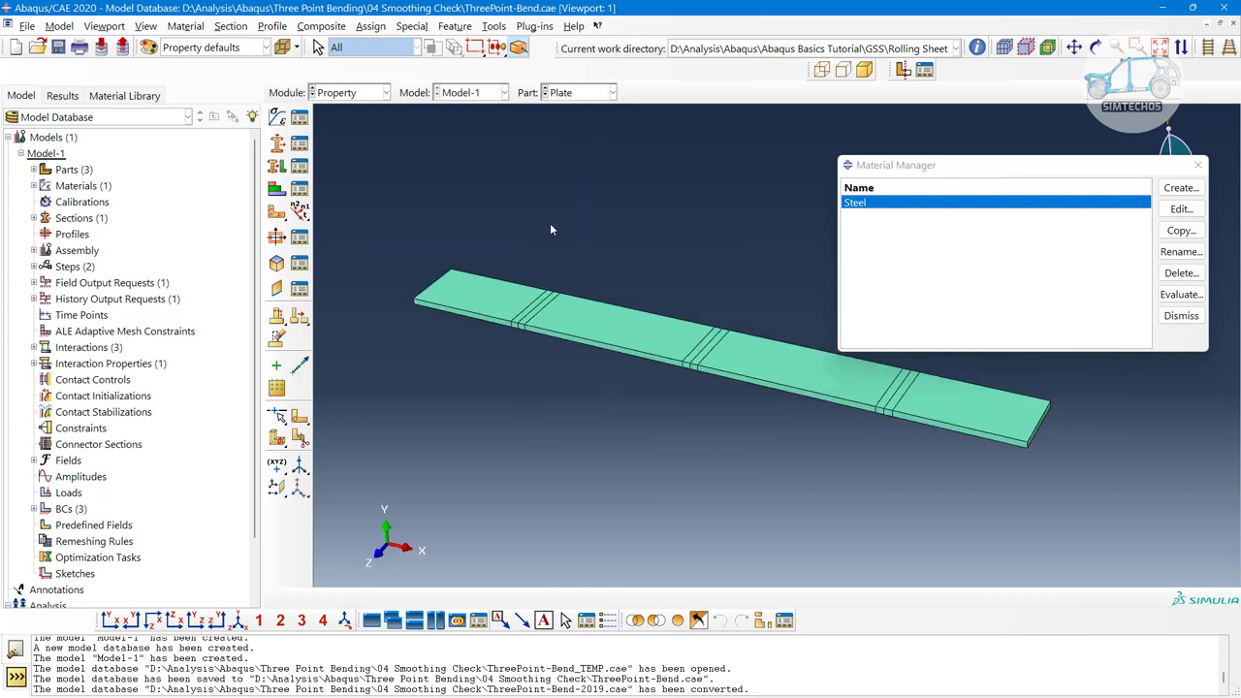
Display the Tool part to compare its section colouring, and return to the Plate part.
{"action": "left_click", "coordinate": [566, 95]}
{"action": "left_click", "coordinate": [572, 141]}
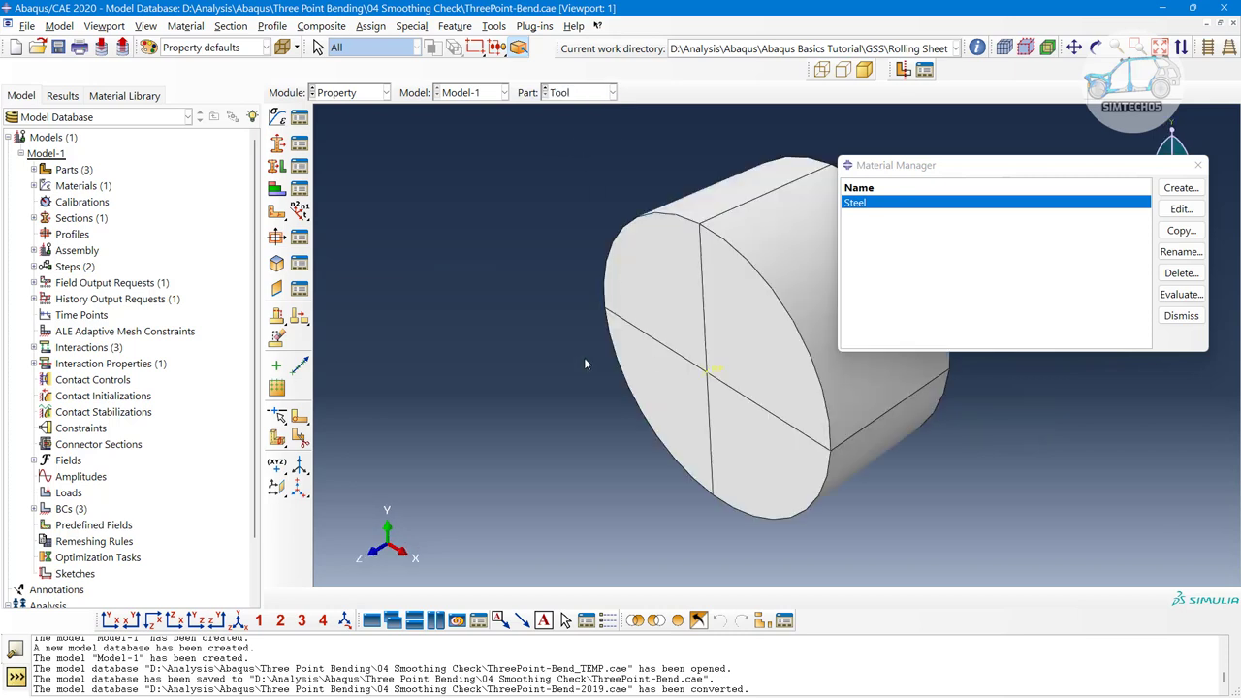
{"action": "scroll", "coordinate": [577, 380], "scroll_direction": "down", "scroll_amount": 1}
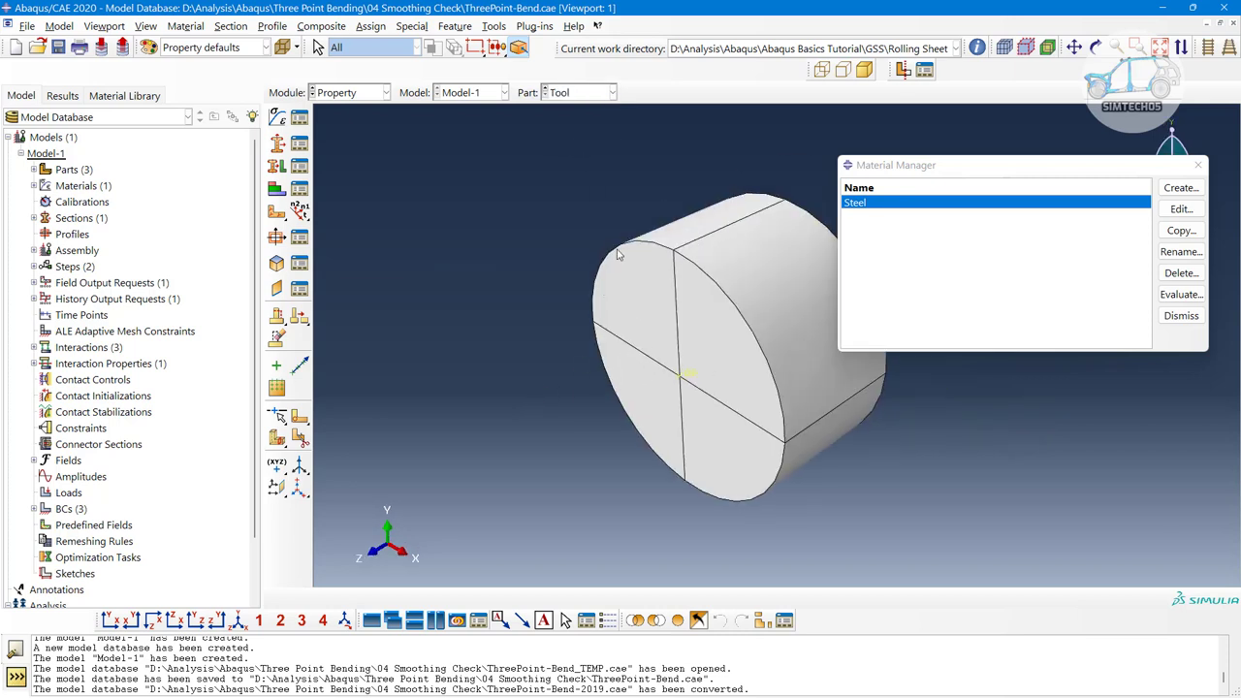
{"action": "left_click", "coordinate": [574, 94]}
{"action": "left_click", "coordinate": [580, 125]}
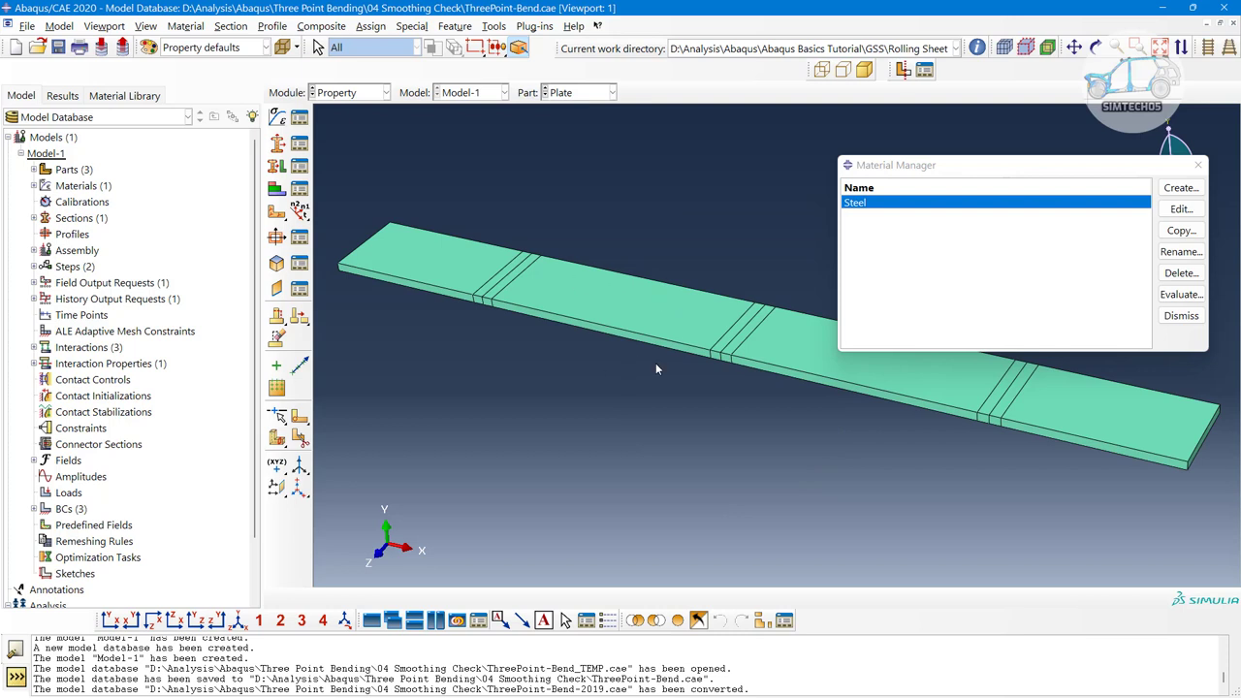
Delete the solid, homogeneous section named Plate.
{"action": "left_click", "coordinate": [299, 142]}
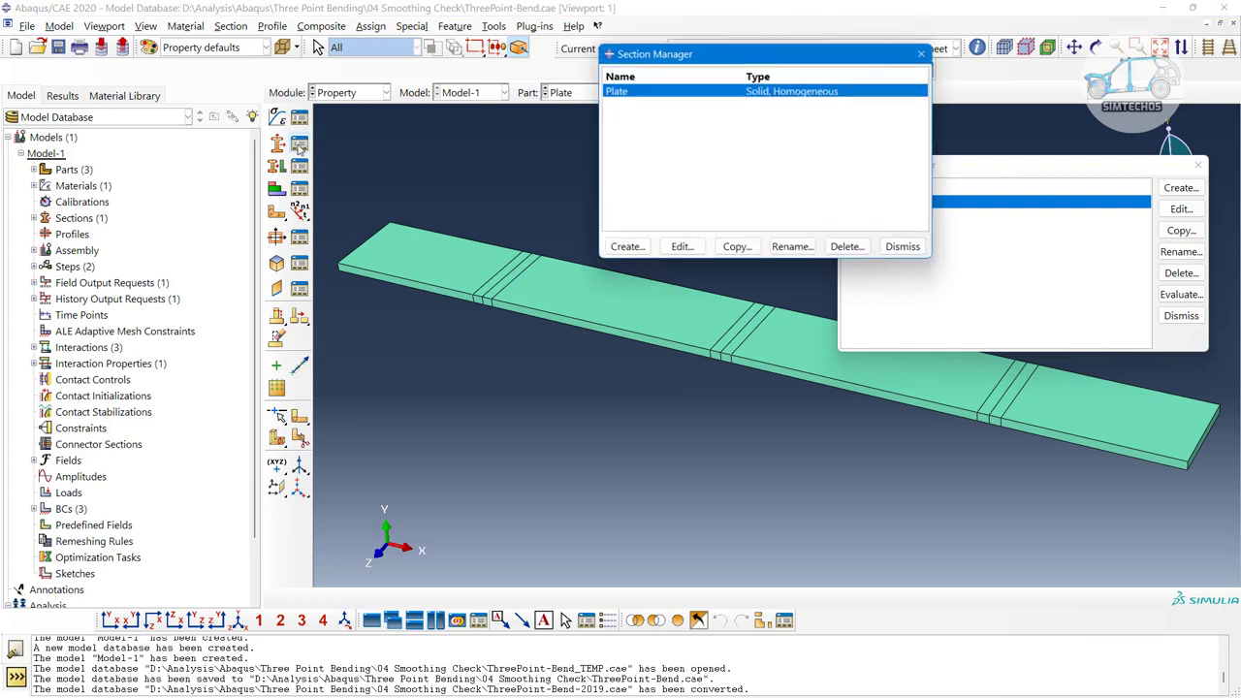
{"action": "left_click", "coordinate": [842, 248]}
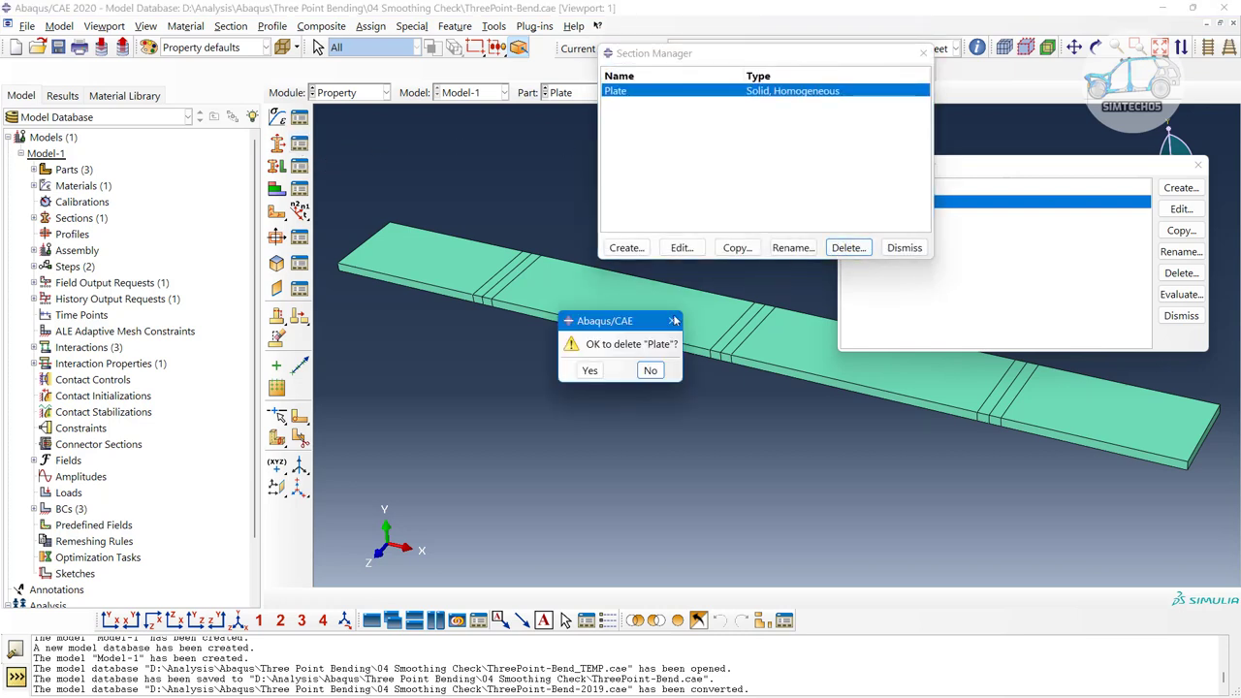
{"action": "left_click", "coordinate": [590, 371]}
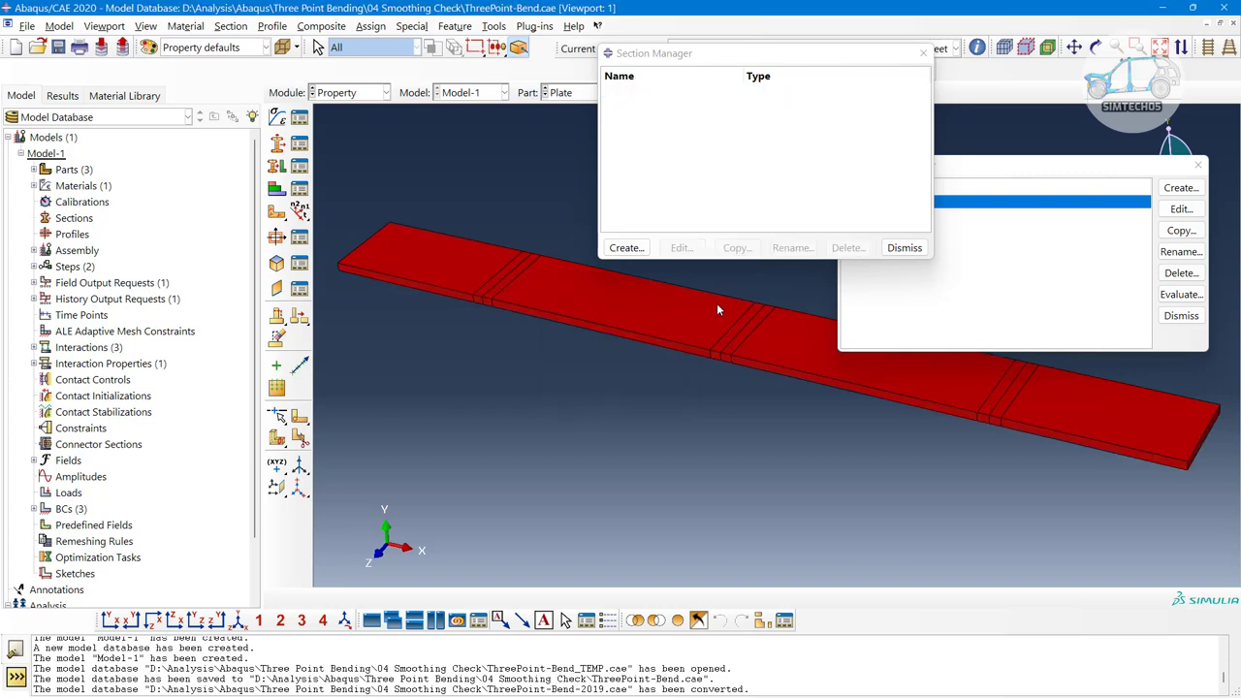
Check the Plate part's section assignments in the Section Assignment Manager and close it.
{"action": "left_click", "coordinate": [301, 167]}
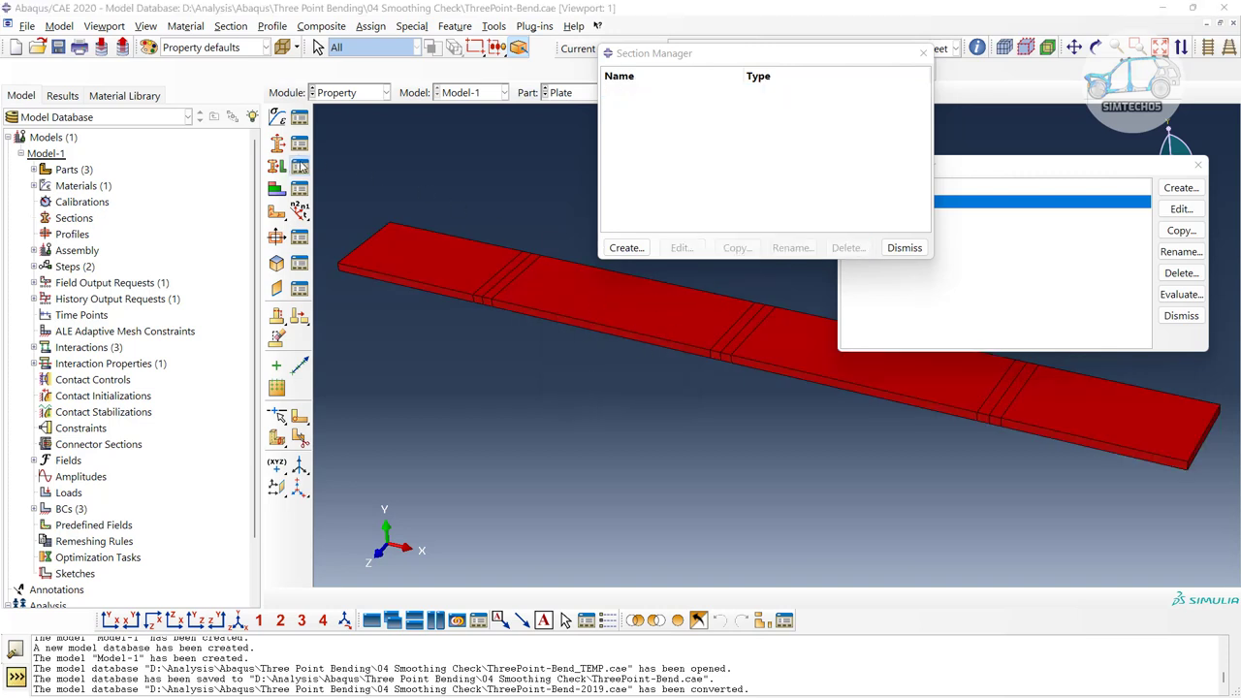
{"action": "left_click_drag", "start_coordinate": [494, 118], "coordinate": [471, 270]}
{"action": "left_click", "coordinate": [788, 517]}
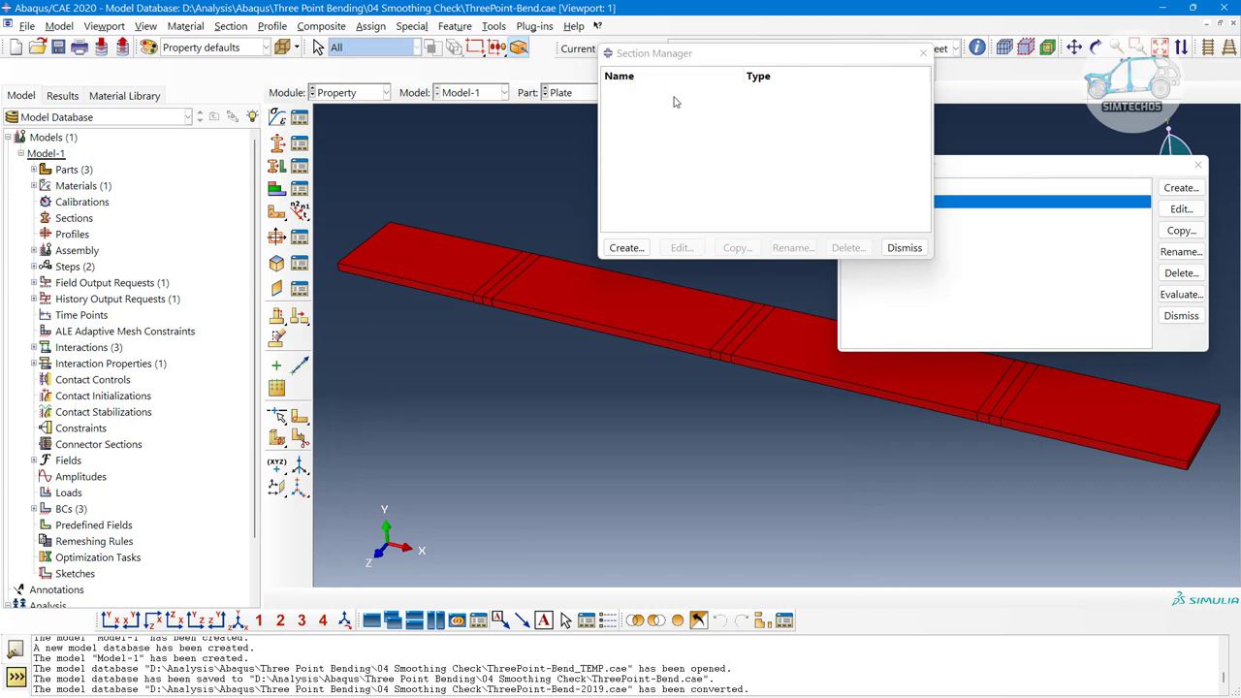
Close the Section and Material managers and colour-code the model by parts.
{"action": "left_click", "coordinate": [899, 249]}
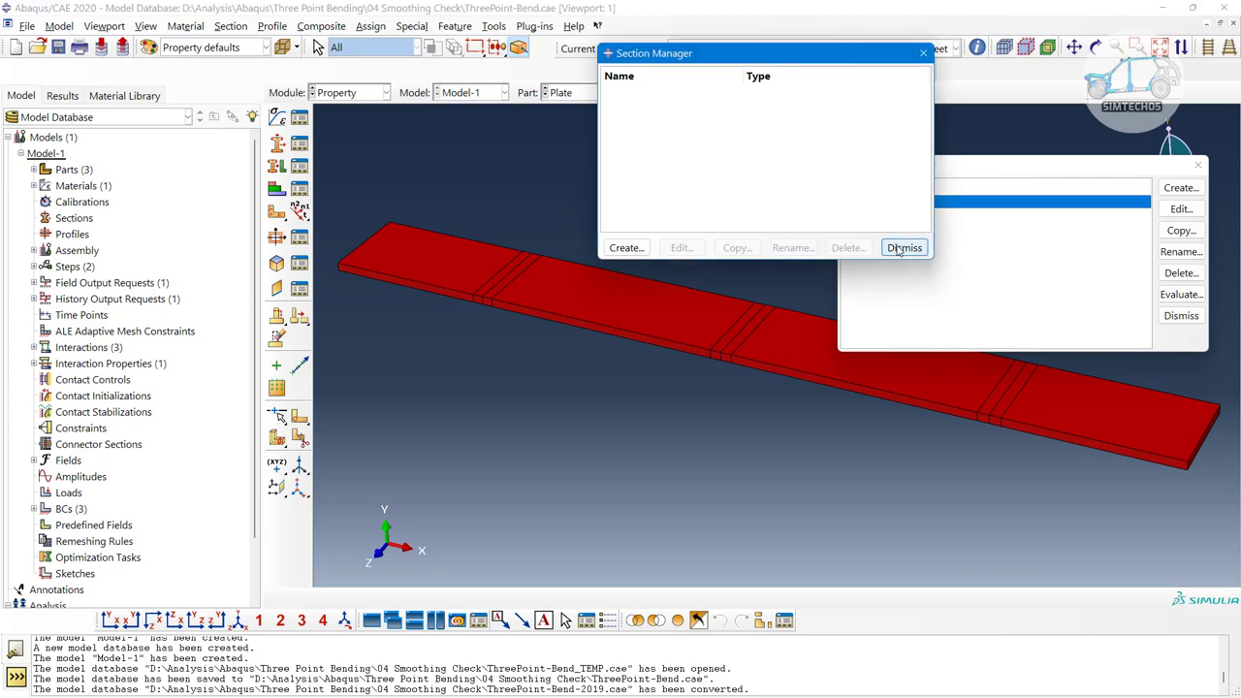
{"action": "left_click", "coordinate": [1181, 316]}
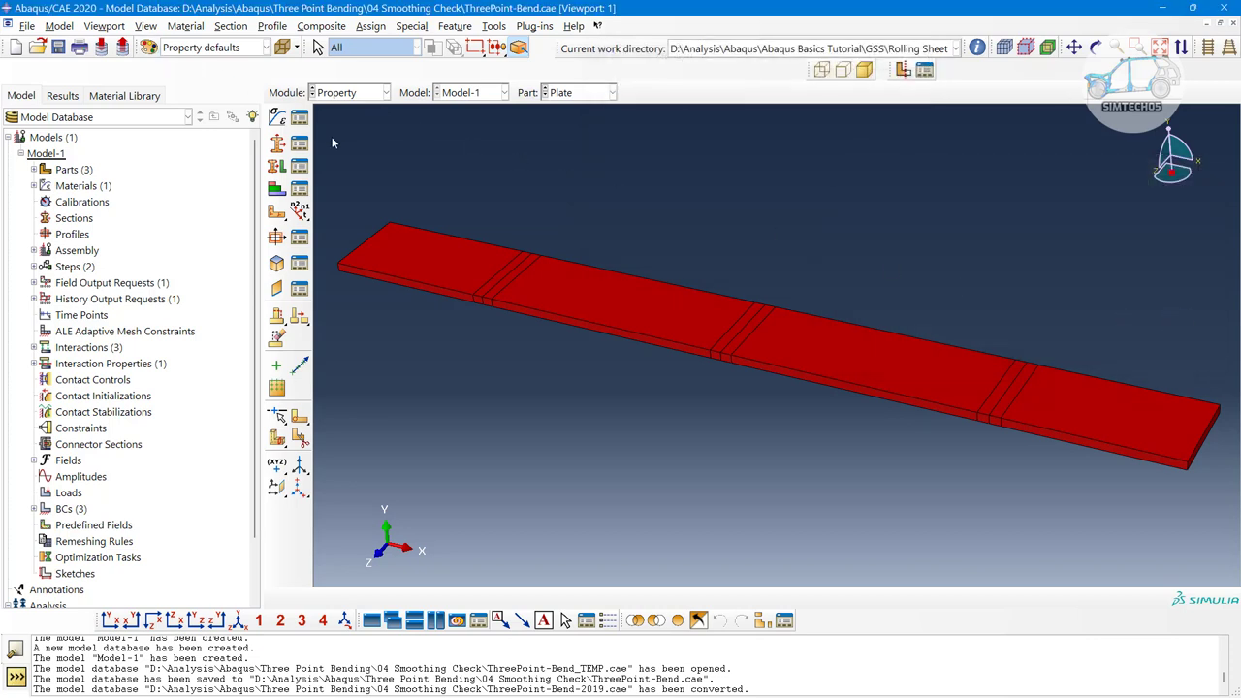
{"action": "left_click", "coordinate": [196, 48]}
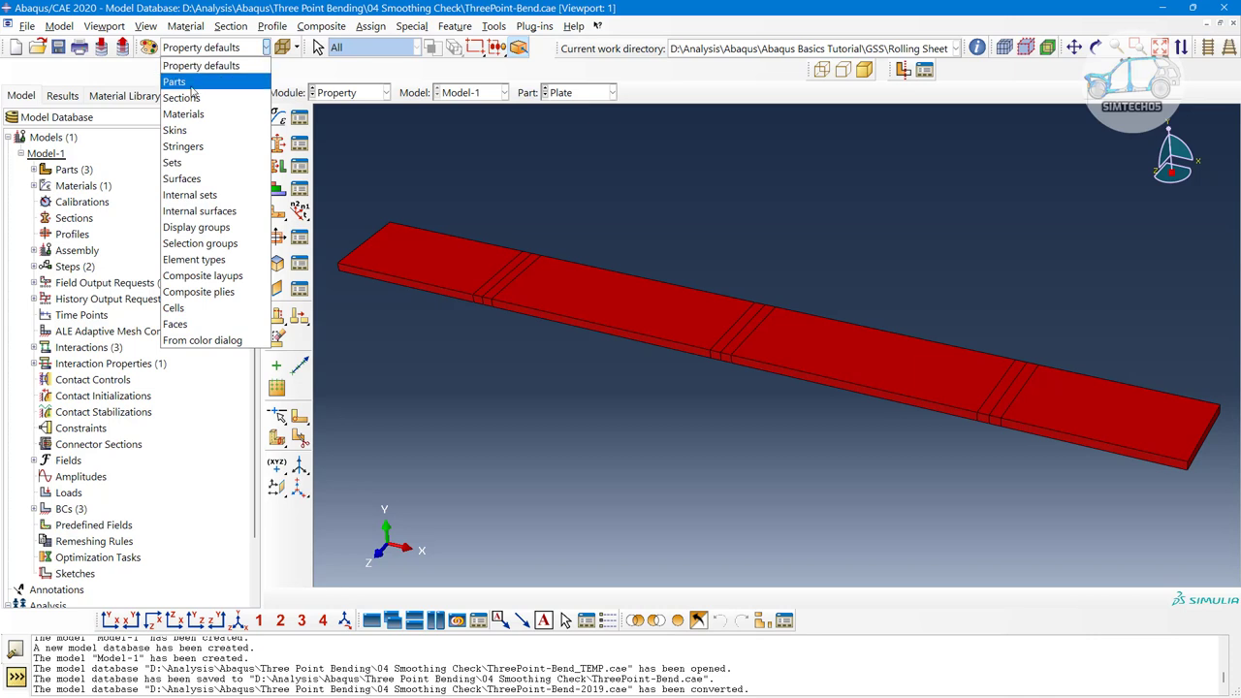
{"action": "left_click", "coordinate": [179, 82]}
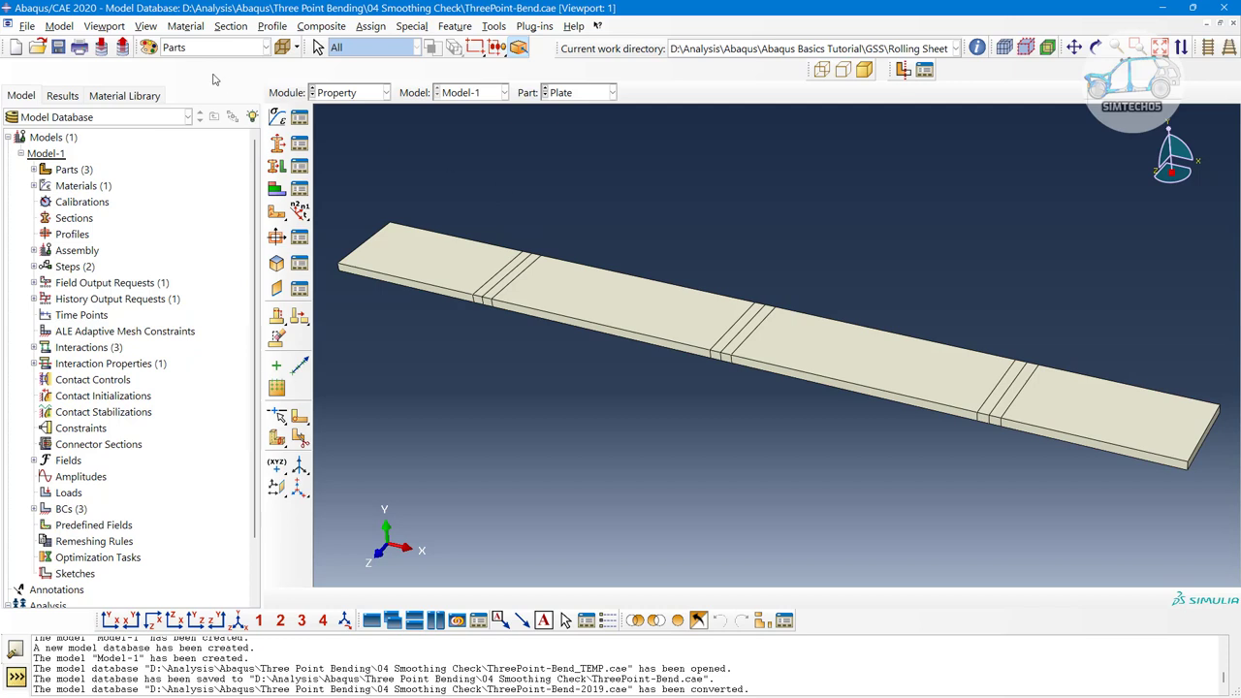
Review the part colour mappings in the Color Code dialog while displaying the BaseRollor and Tool parts.
{"action": "left_click", "coordinate": [148, 49]}
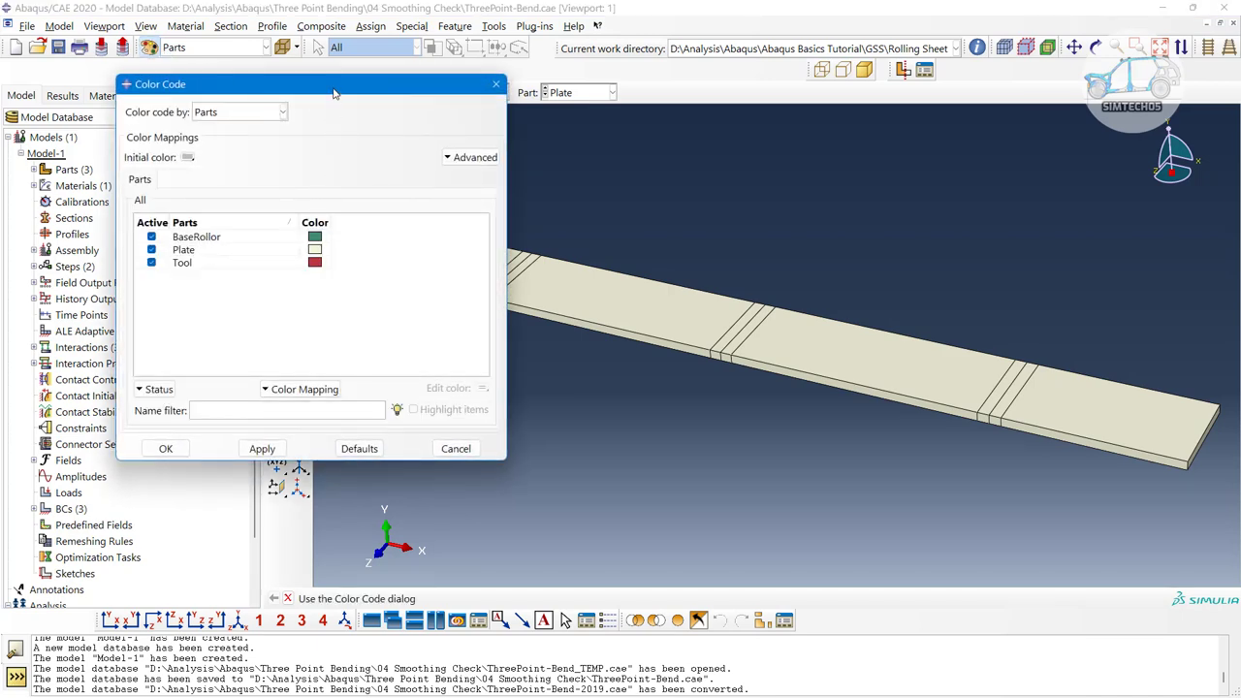
{"action": "left_click_drag", "start_coordinate": [337, 93], "coordinate": [283, 92]}
{"action": "left_click", "coordinate": [577, 93]}
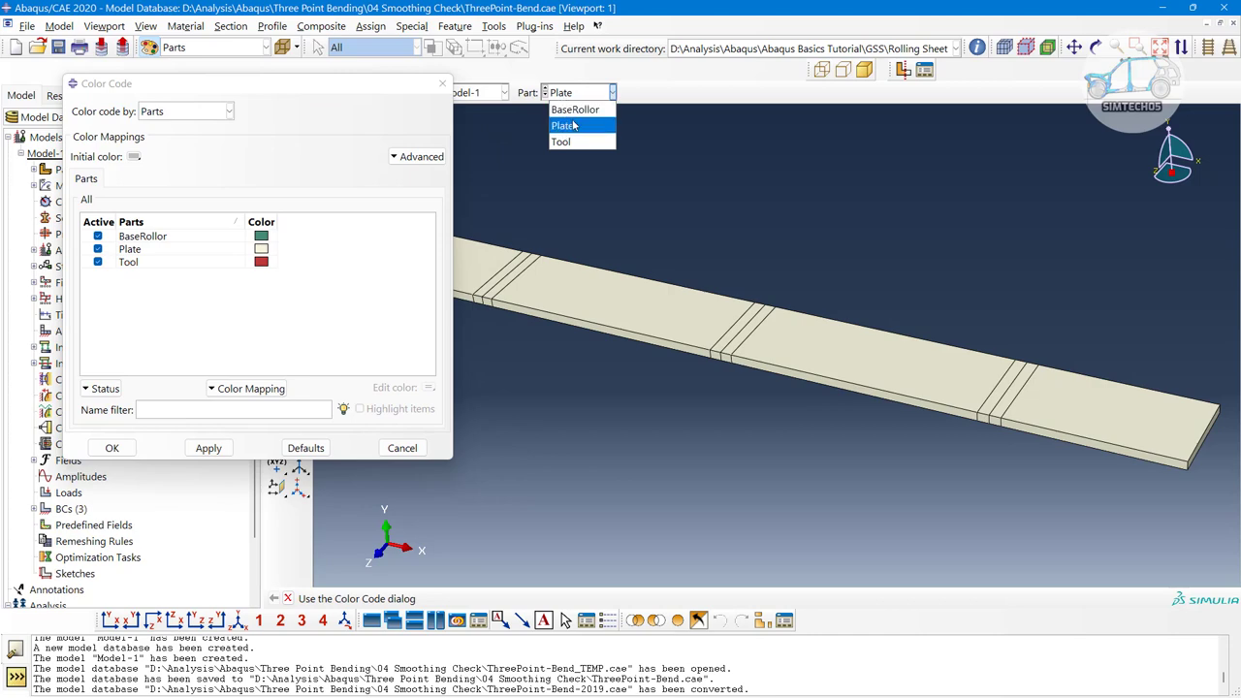
{"action": "left_click", "coordinate": [573, 106]}
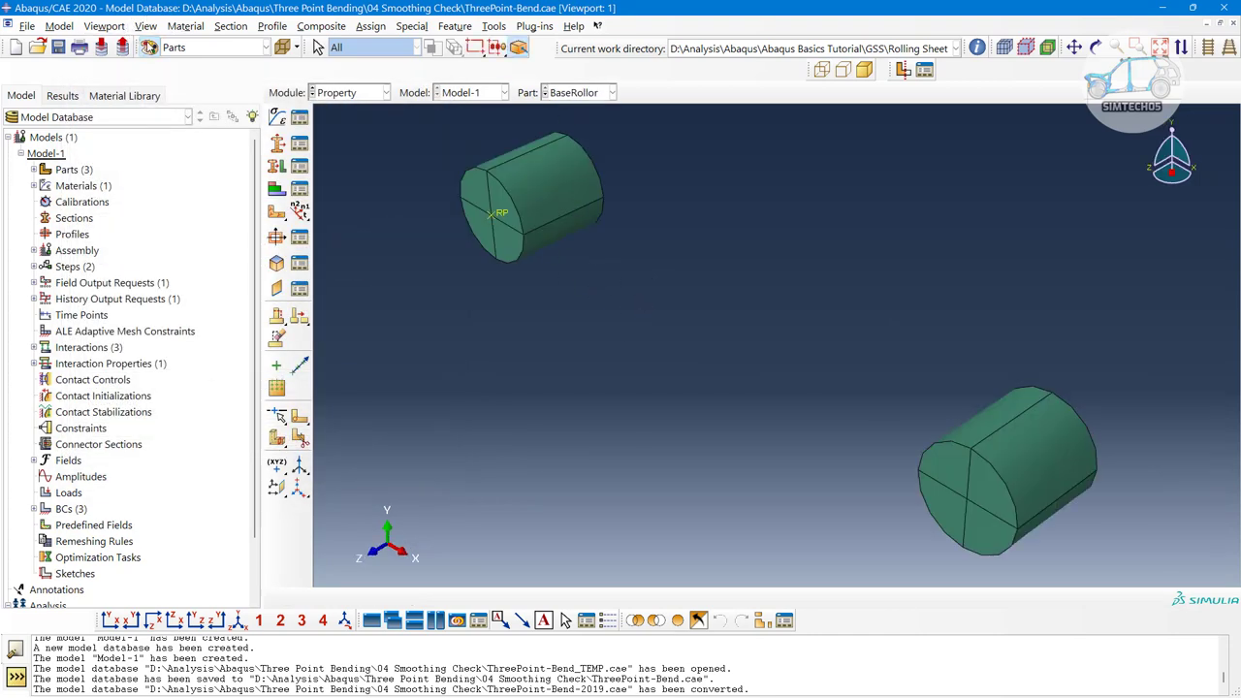
{"action": "left_click", "coordinate": [296, 209]}
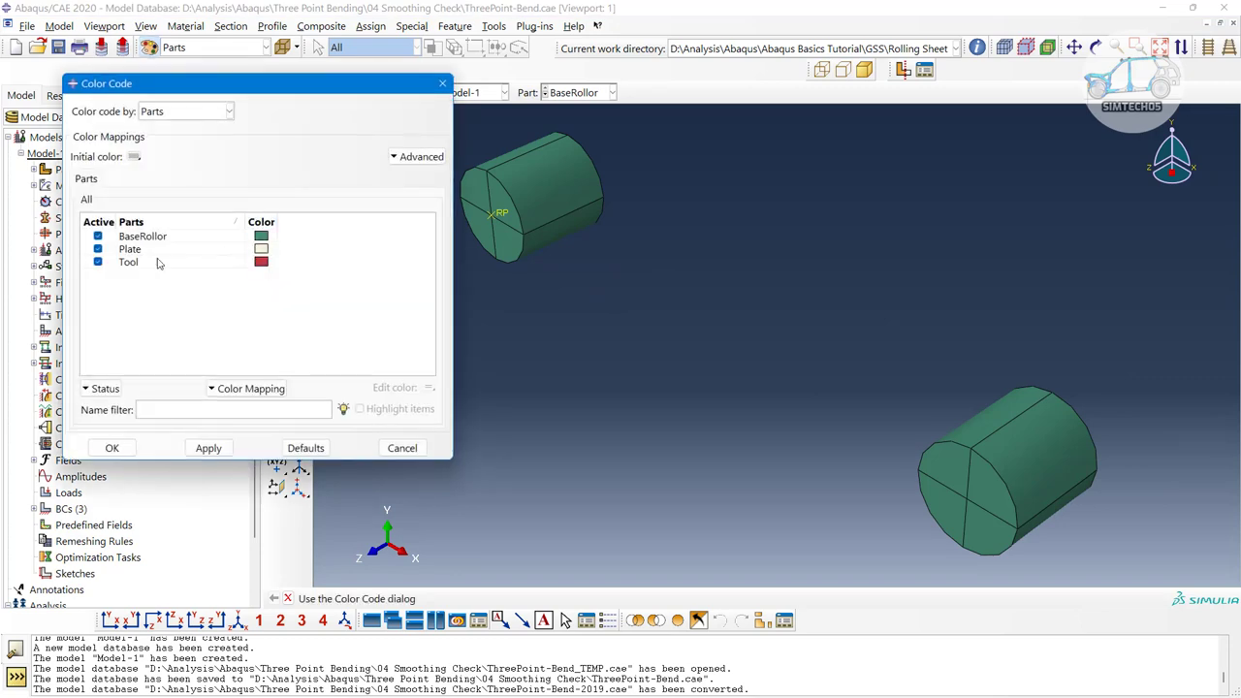
{"action": "left_click", "coordinate": [166, 268]}
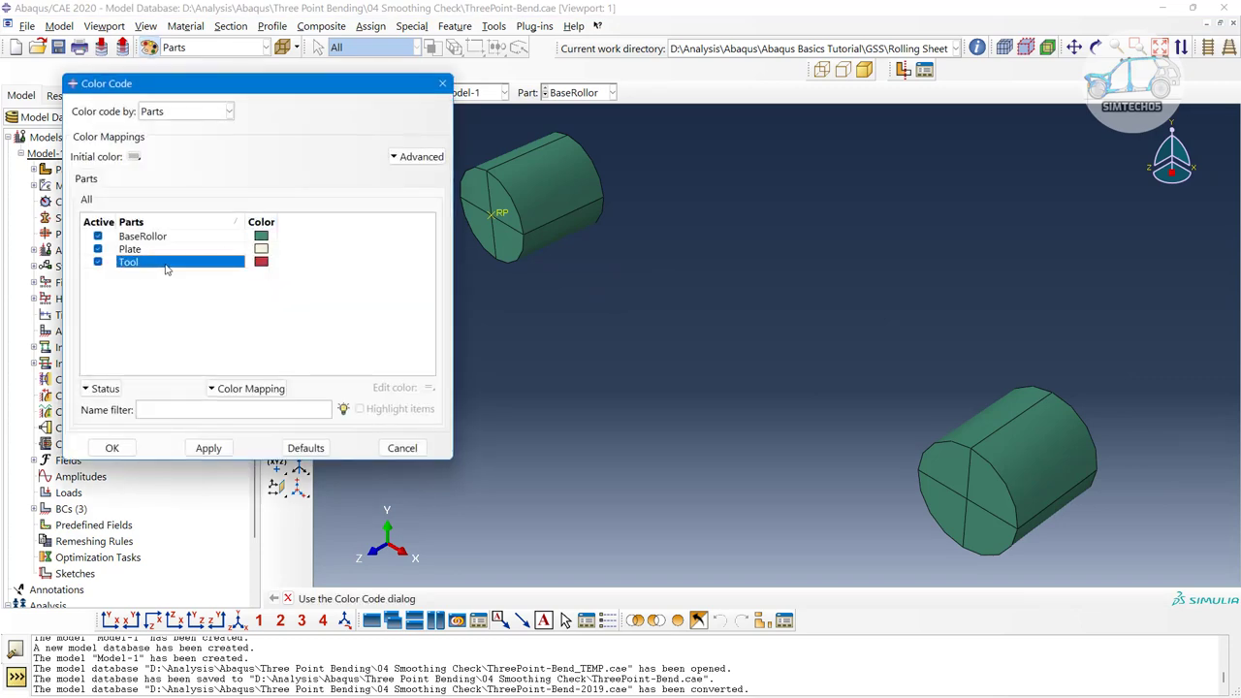
{"action": "left_click", "coordinate": [583, 94]}
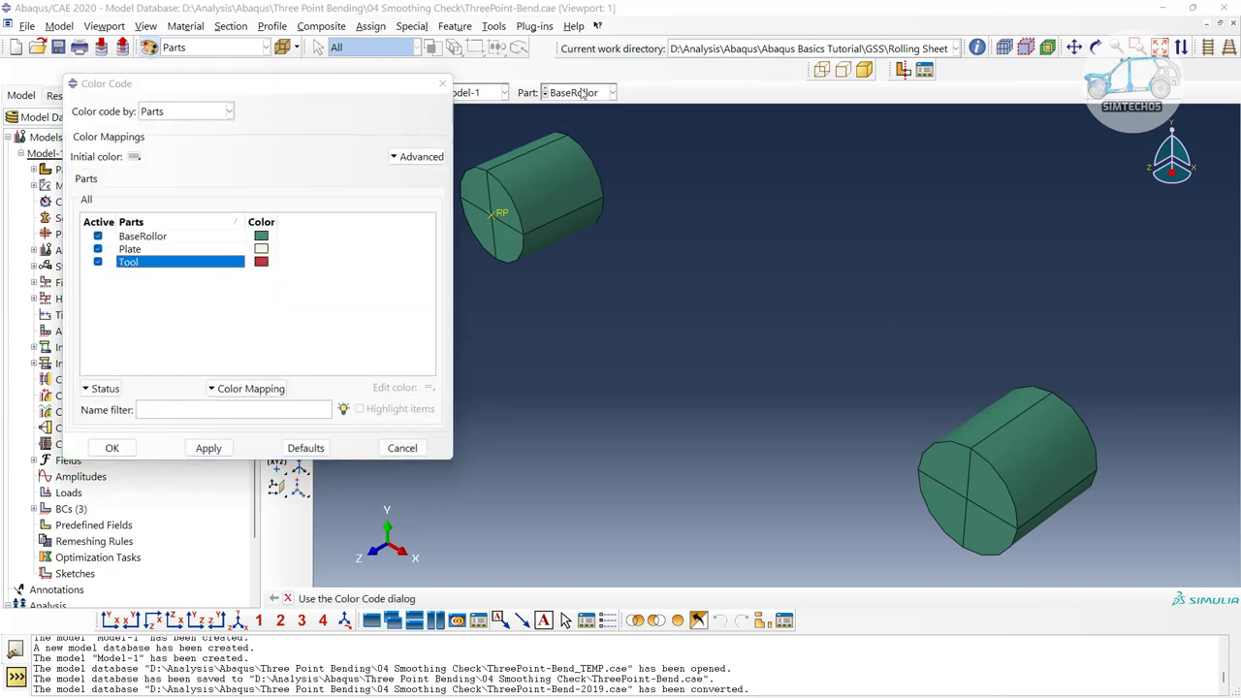
{"action": "left_click", "coordinate": [580, 143]}
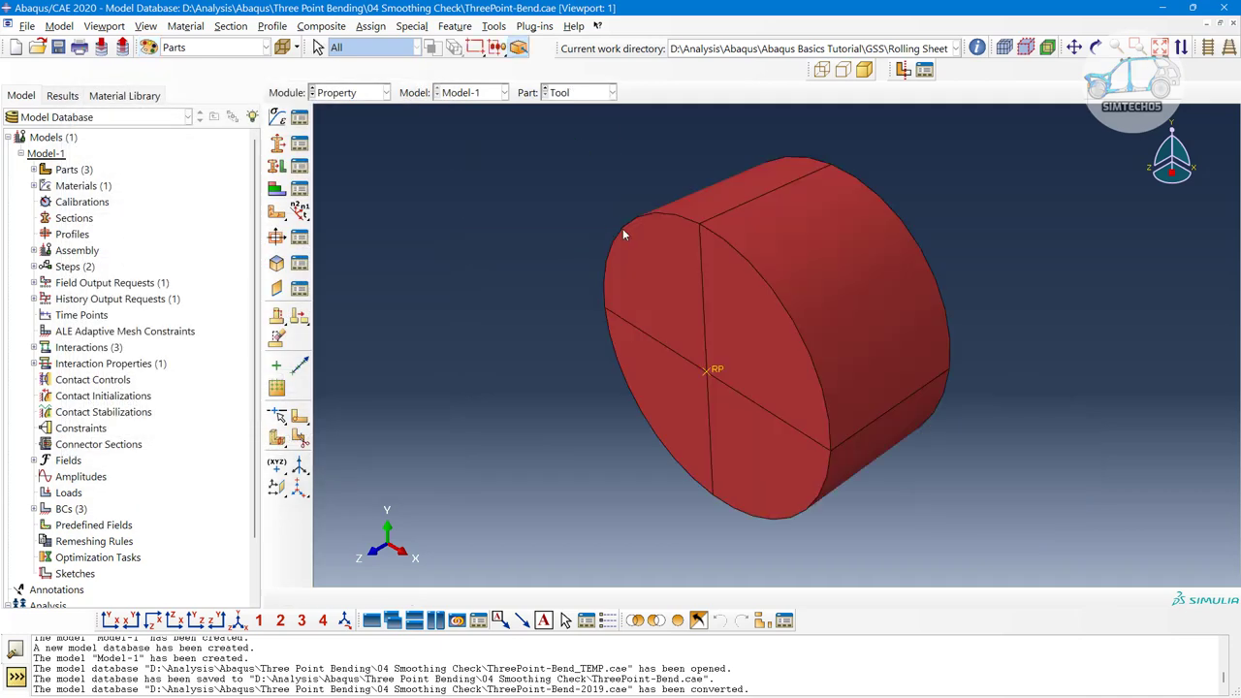
Restore the colour coding to Property defaults and display the Plate part.
{"action": "left_click", "coordinate": [217, 47]}
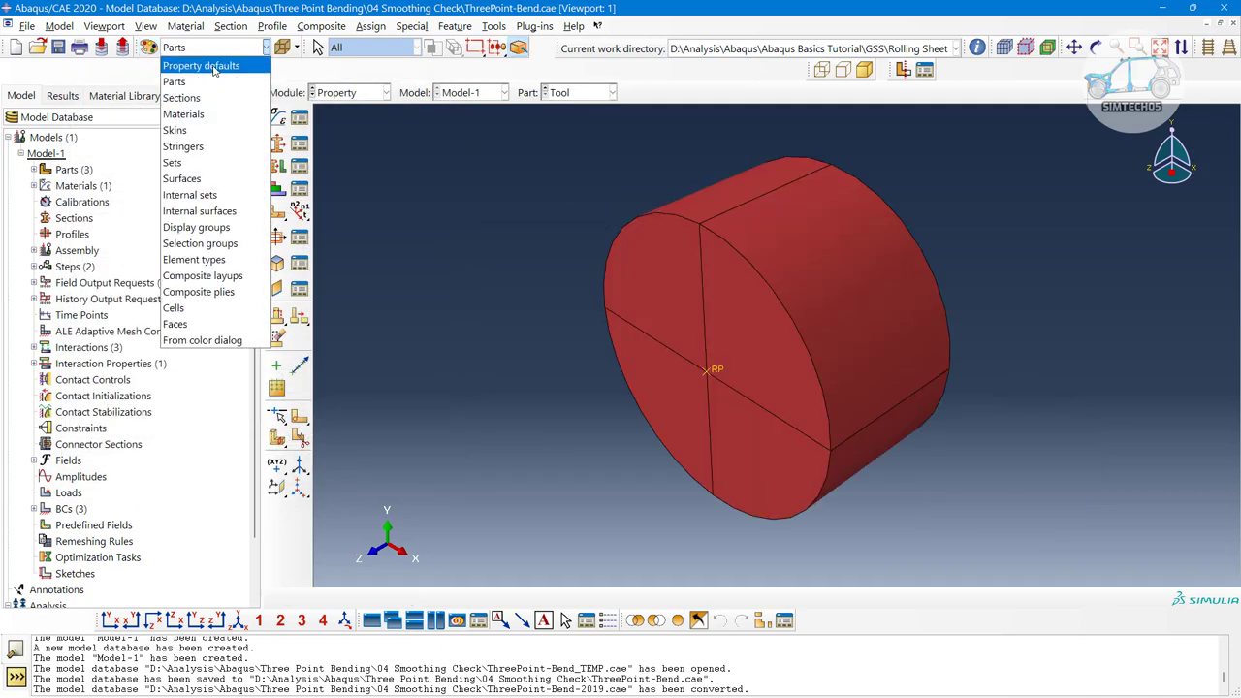
{"action": "left_click", "coordinate": [203, 66]}
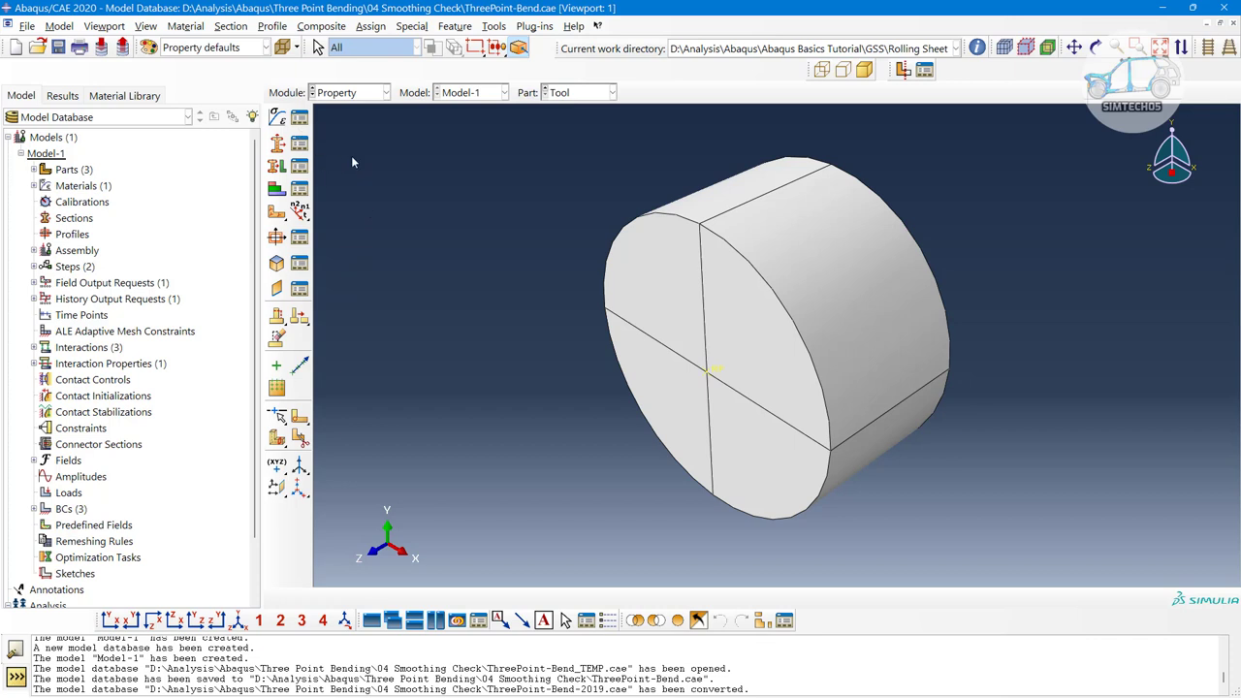
{"action": "left_click", "coordinate": [588, 94]}
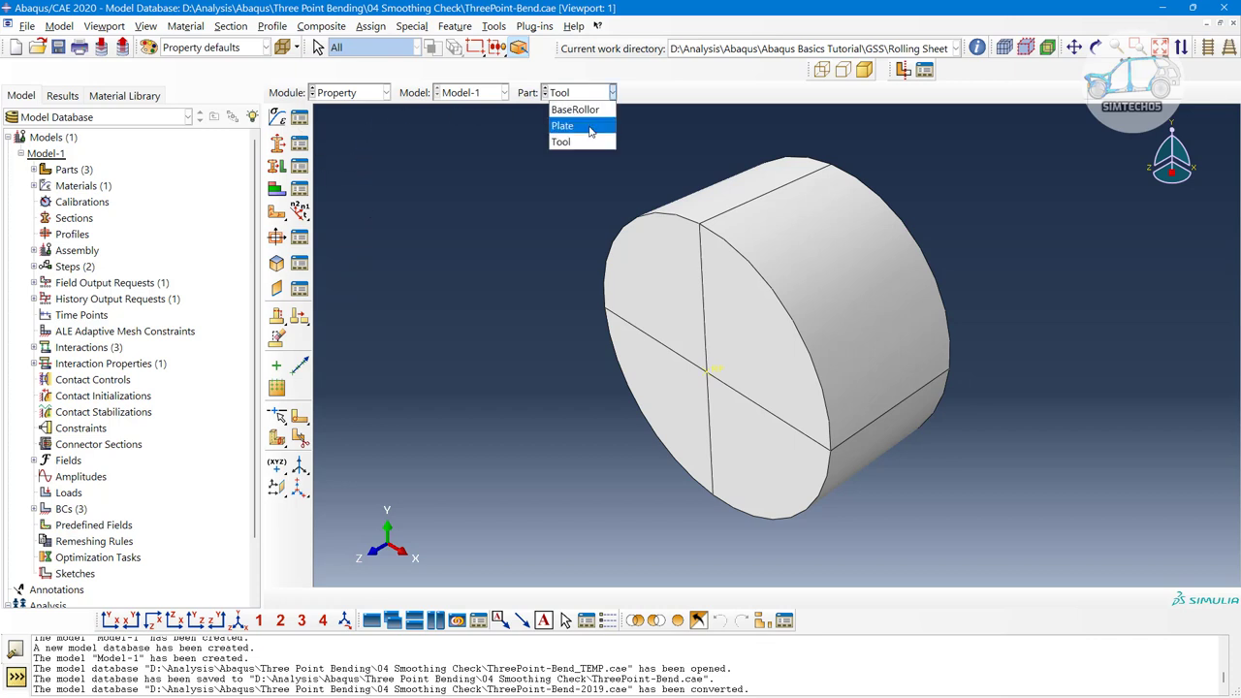
{"action": "left_click", "coordinate": [591, 127]}
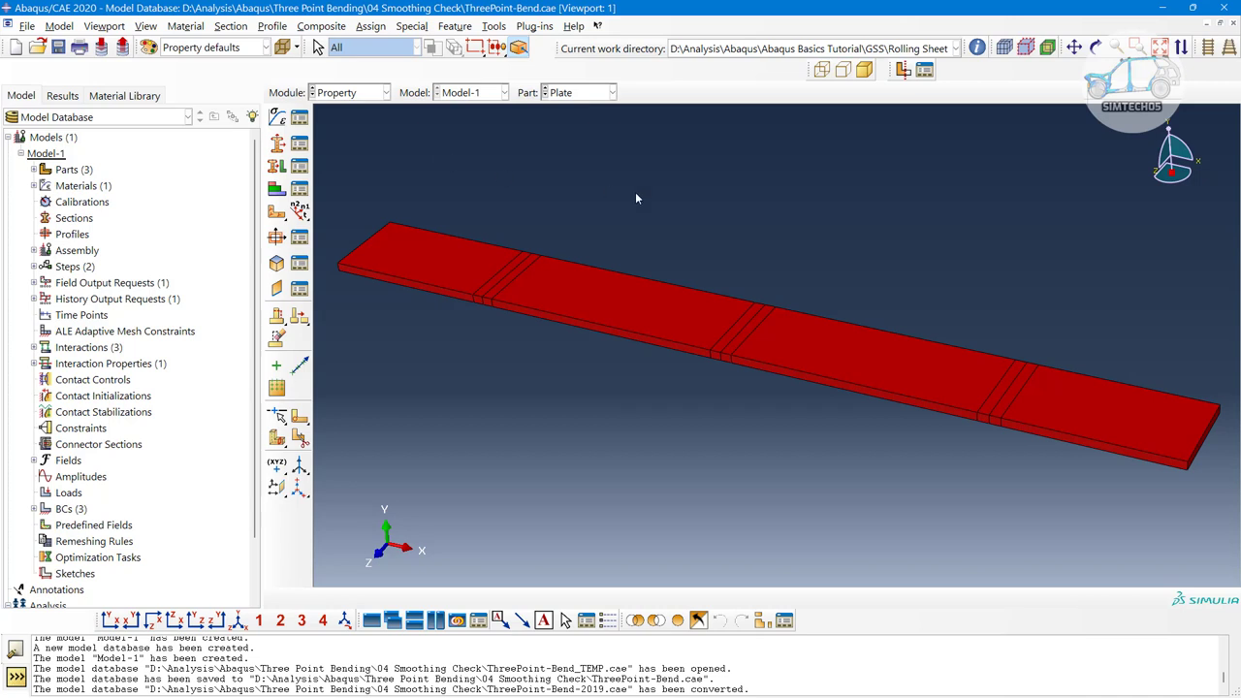
Examine the shapes offered for a new profile, such as Circular, and close the Profile Manager without creating one.
{"action": "left_click", "coordinate": [300, 237]}
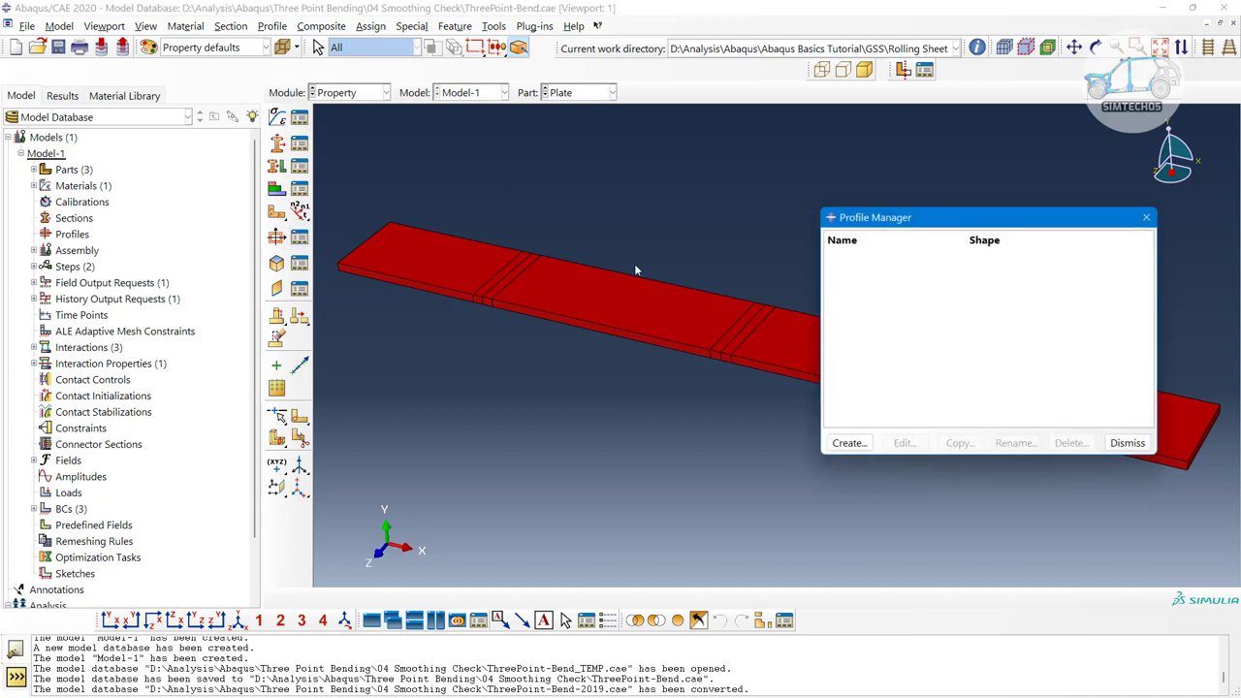
{"action": "left_click", "coordinate": [853, 442]}
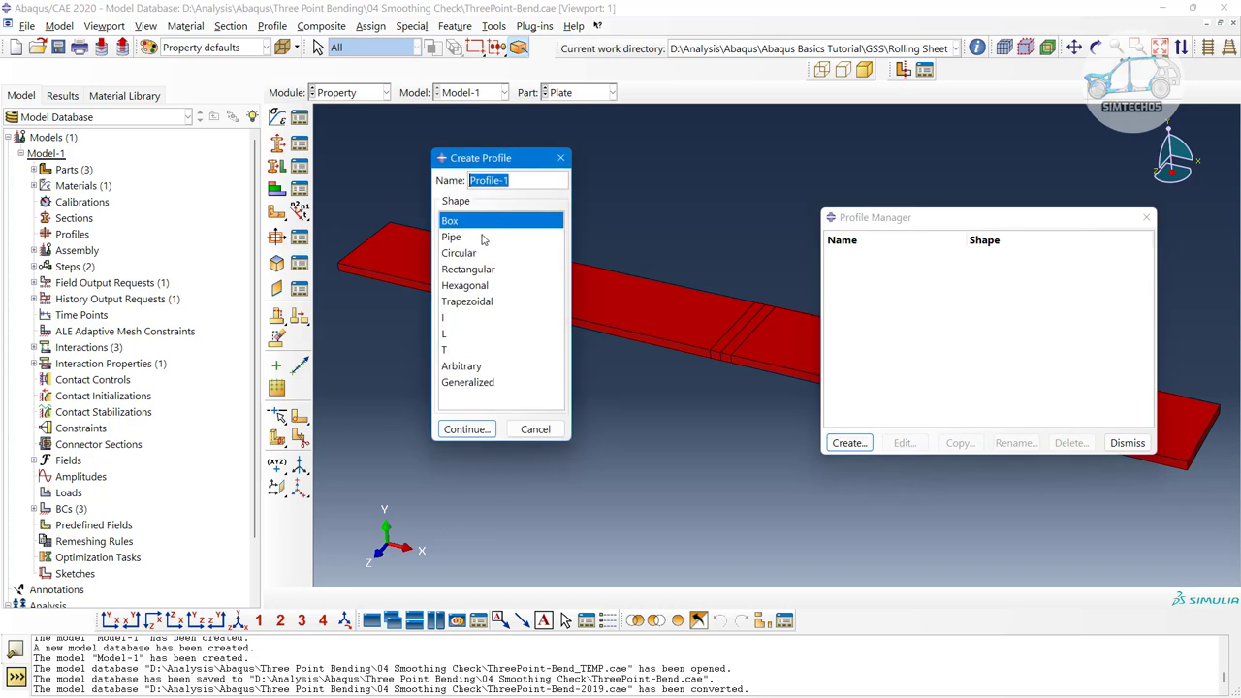
{"action": "left_click", "coordinate": [473, 252]}
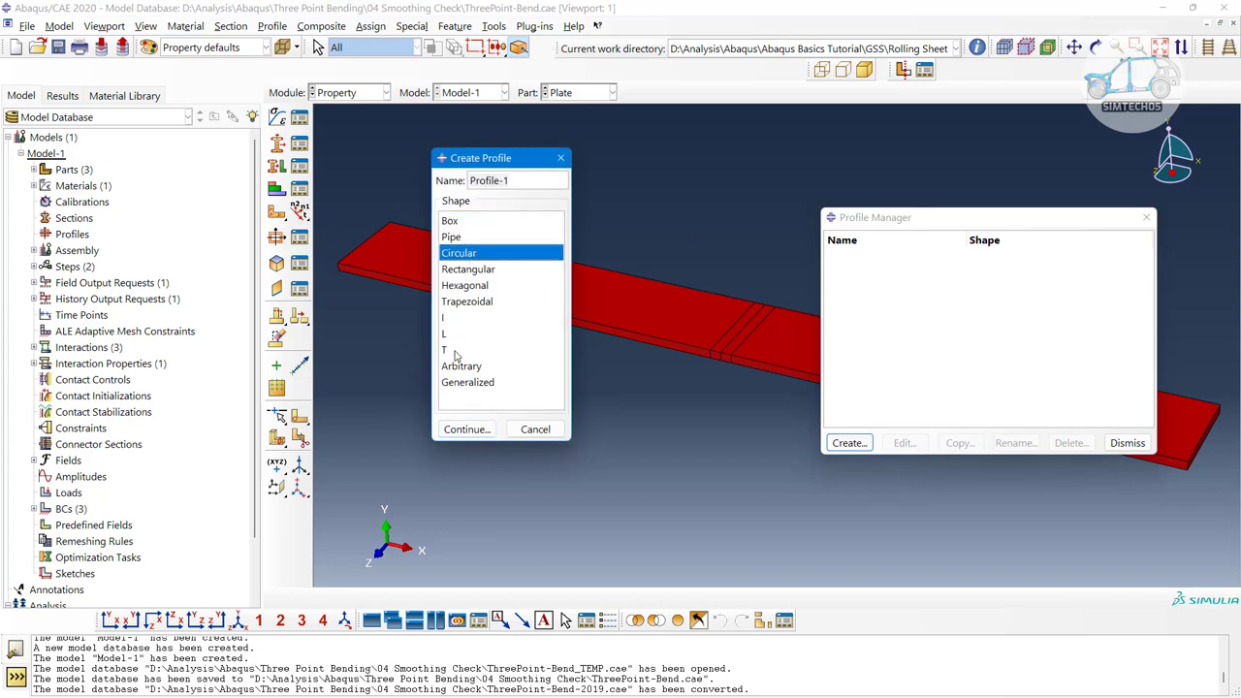
{"action": "left_click", "coordinate": [537, 431]}
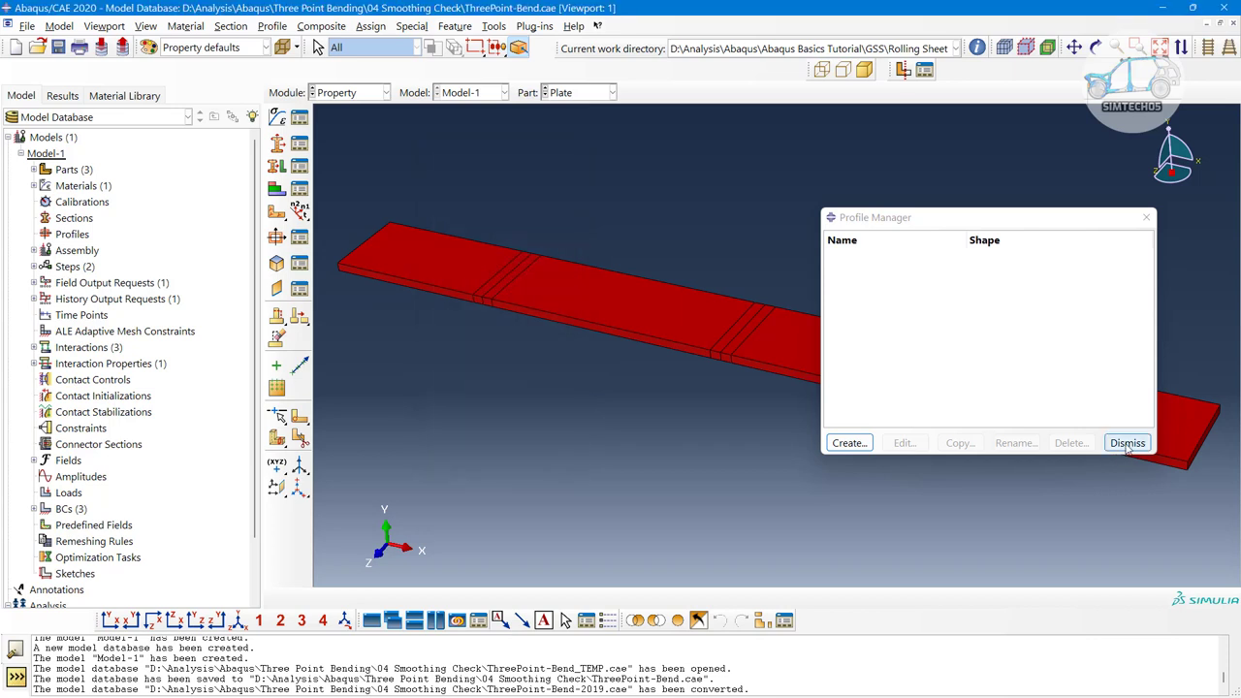
{"action": "left_click", "coordinate": [1128, 442]}
Switch to the Assembly module and view the plate, tool and base rollers together.
{"action": "left_click", "coordinate": [336, 94]}
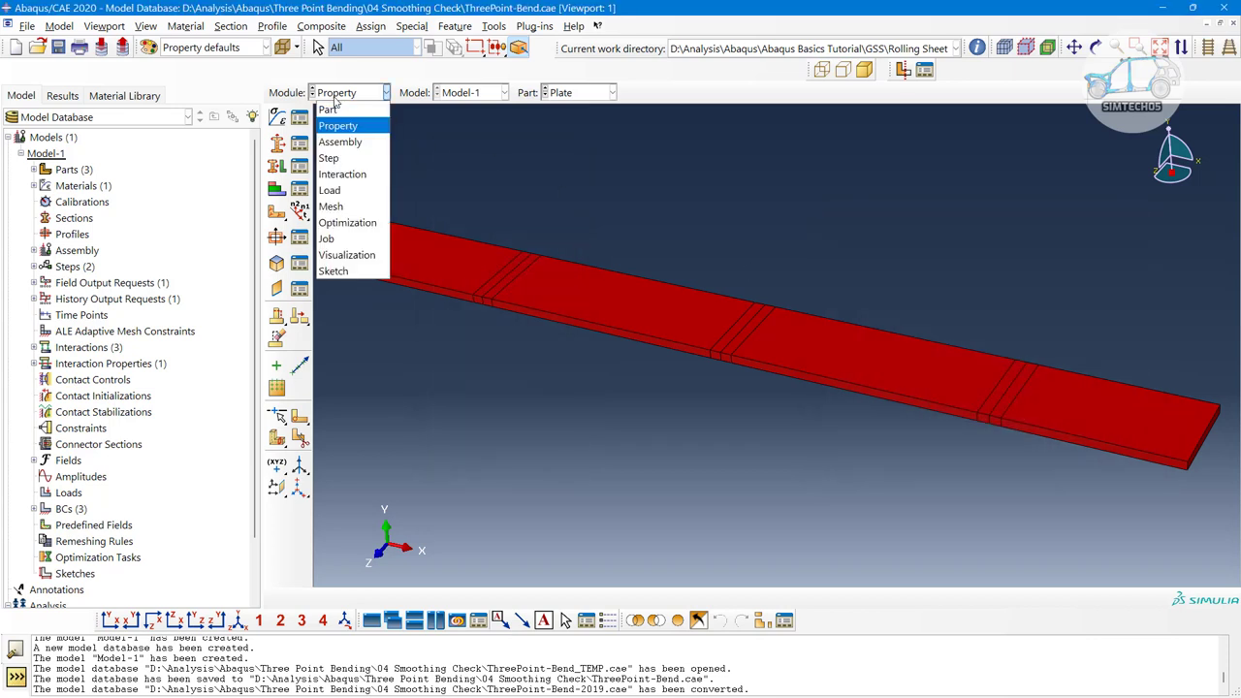
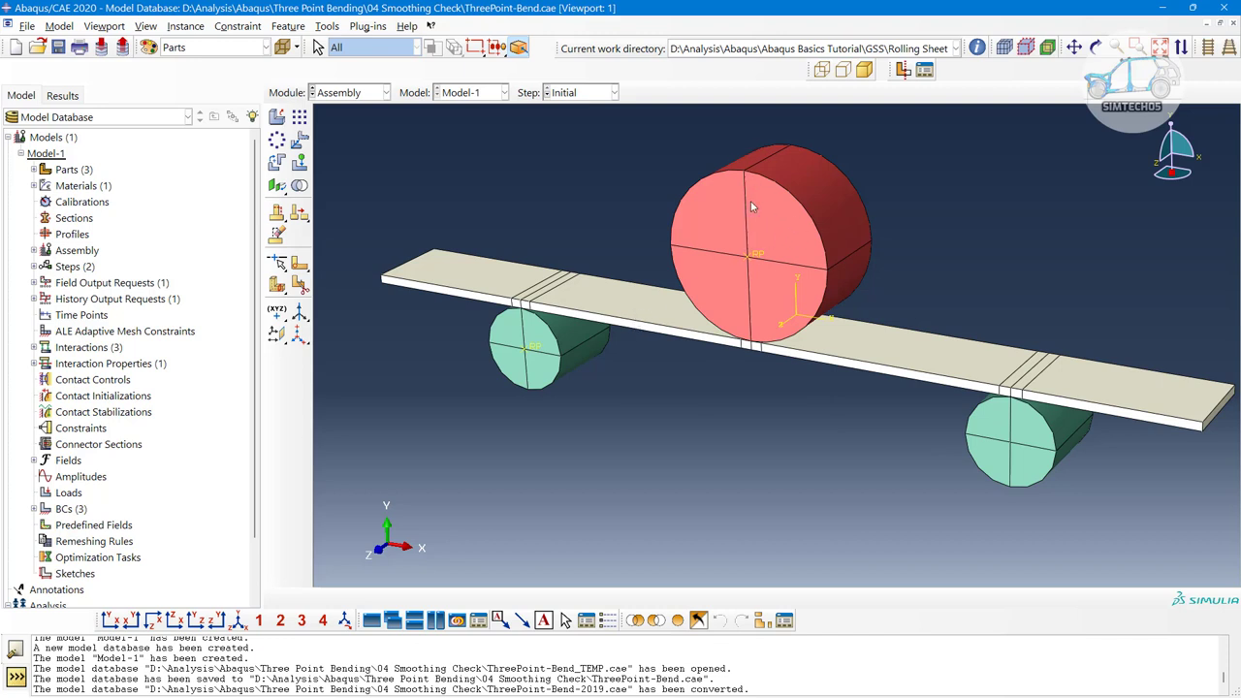
{"action": "scroll", "coordinate": [172, 52], "scroll_direction": "down", "scroll_amount": 1}
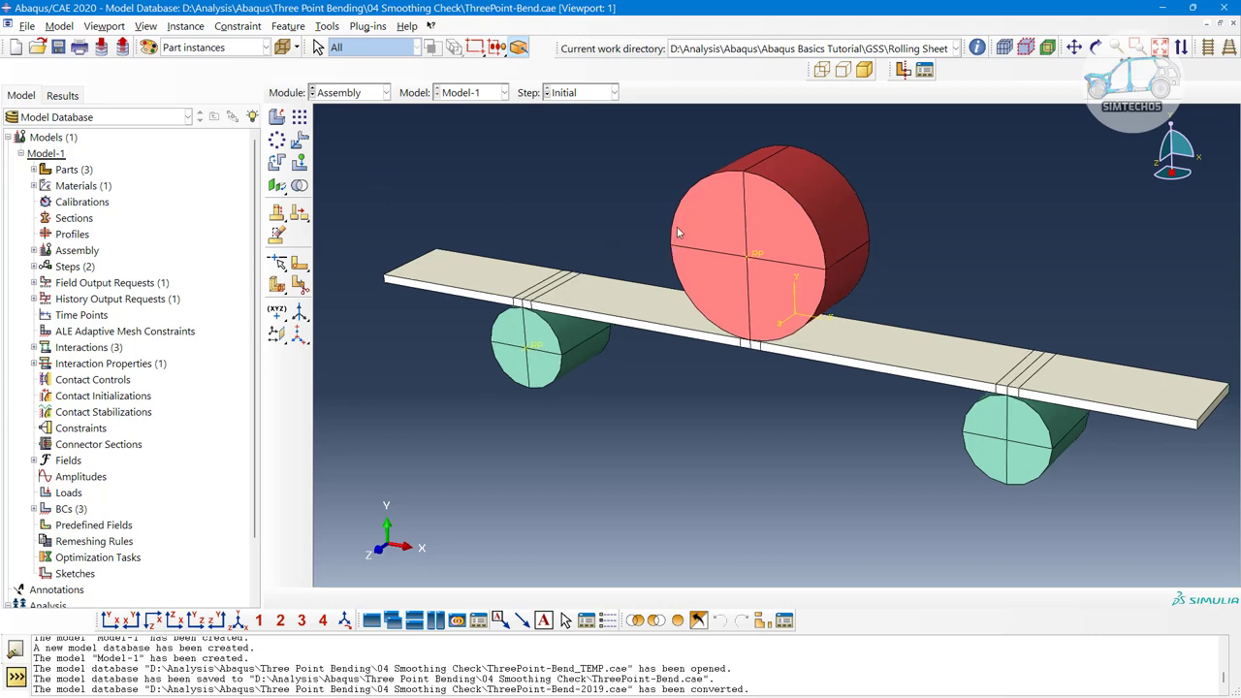
{"action": "middle_click_drag", "start_coordinate": [677, 237], "coordinate": [683, 254], "text": "ctrl+alt"}
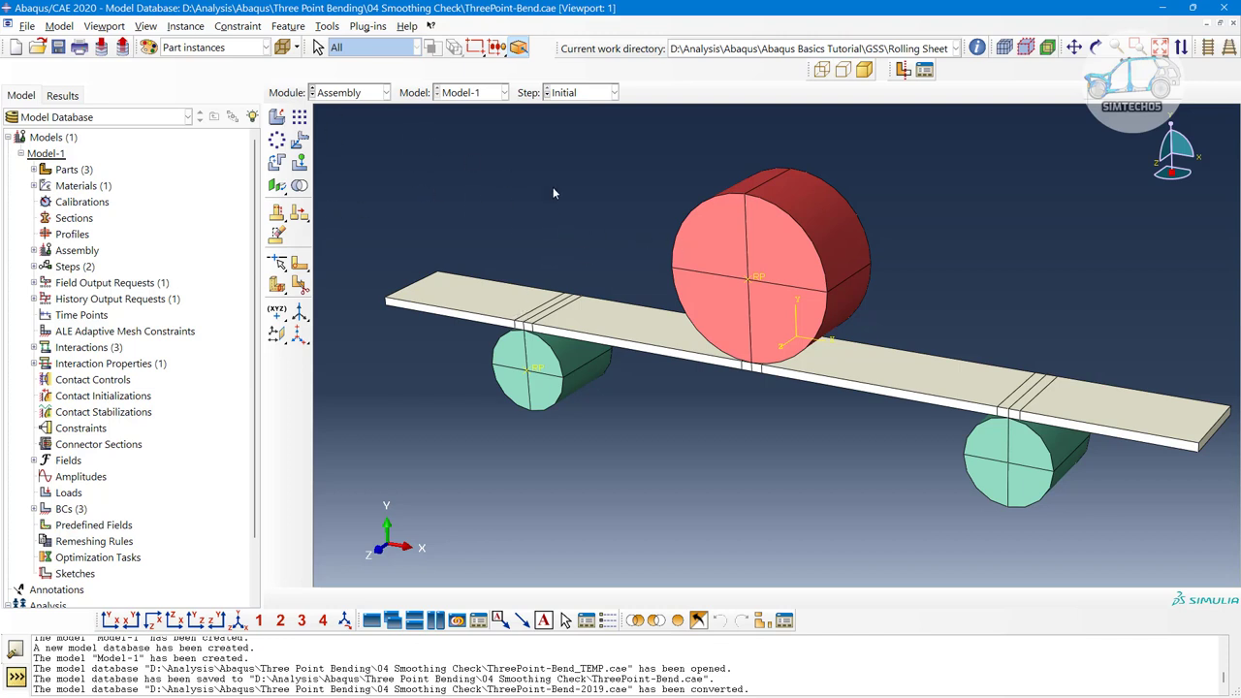
{"action": "left_click_drag", "start_coordinate": [743, 268], "coordinate": [854, 312], "text": "ctrl+alt"}
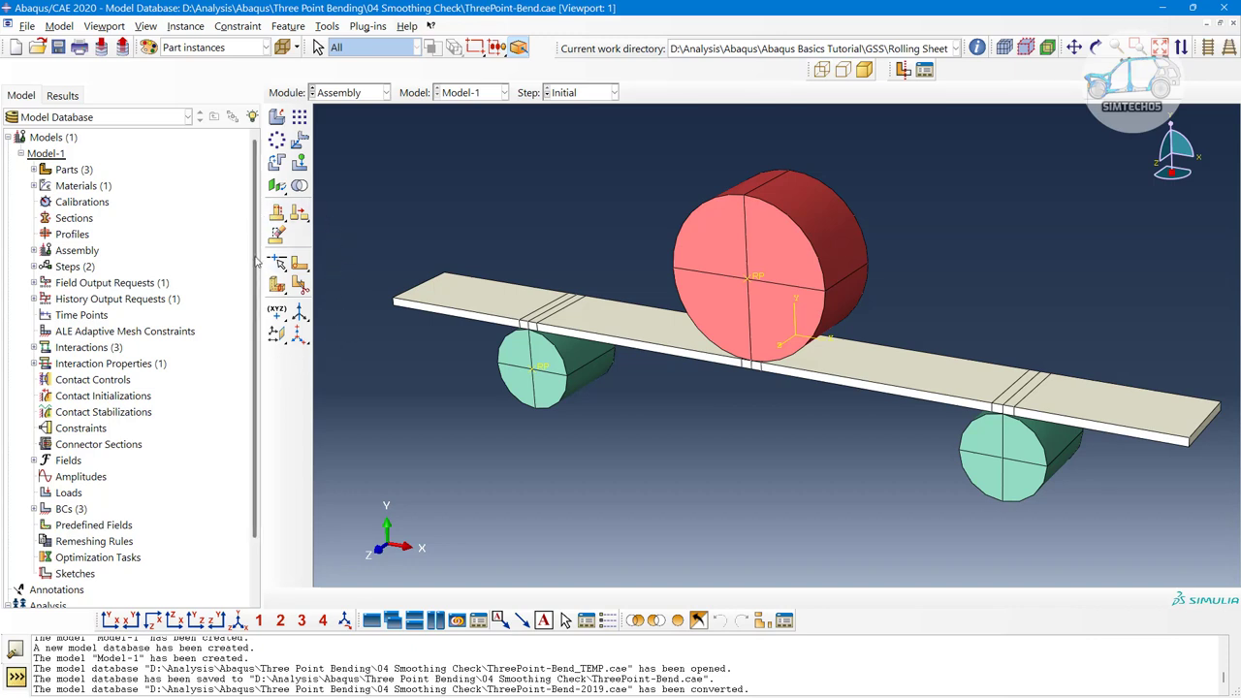
Switch to the Step module and turn on Nlgeom for the Bending step in the Step Manager.
{"action": "left_click", "coordinate": [348, 95]}
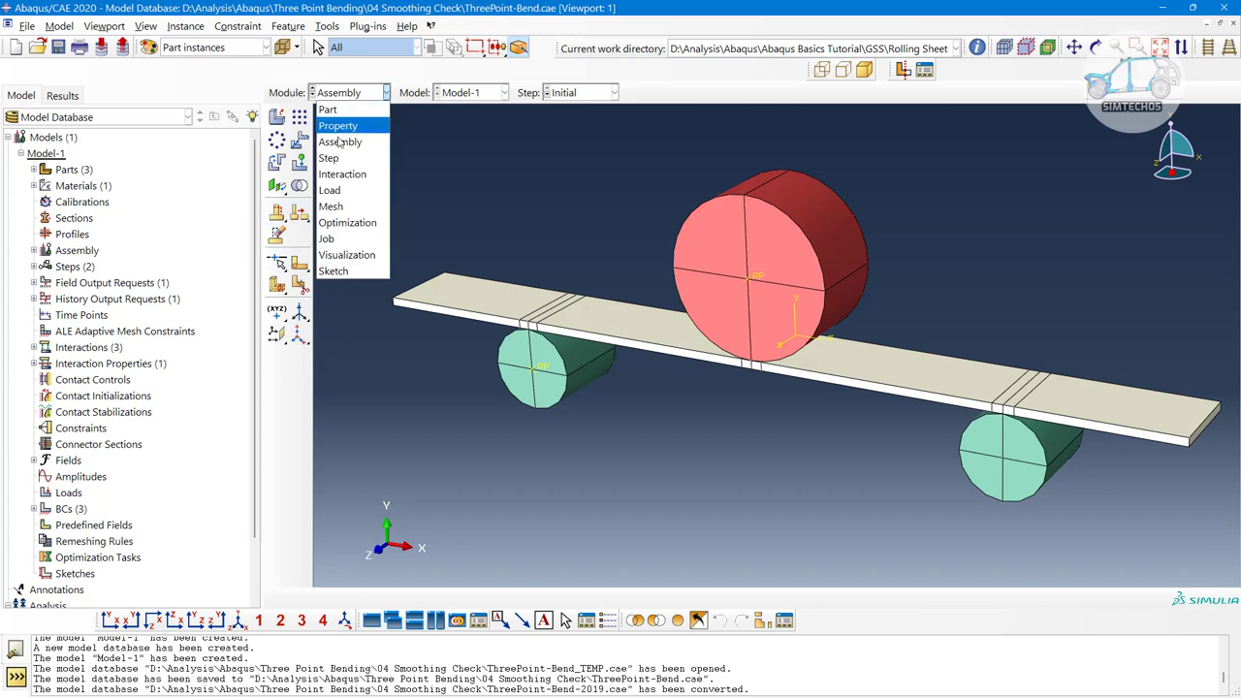
{"action": "left_click", "coordinate": [339, 159]}
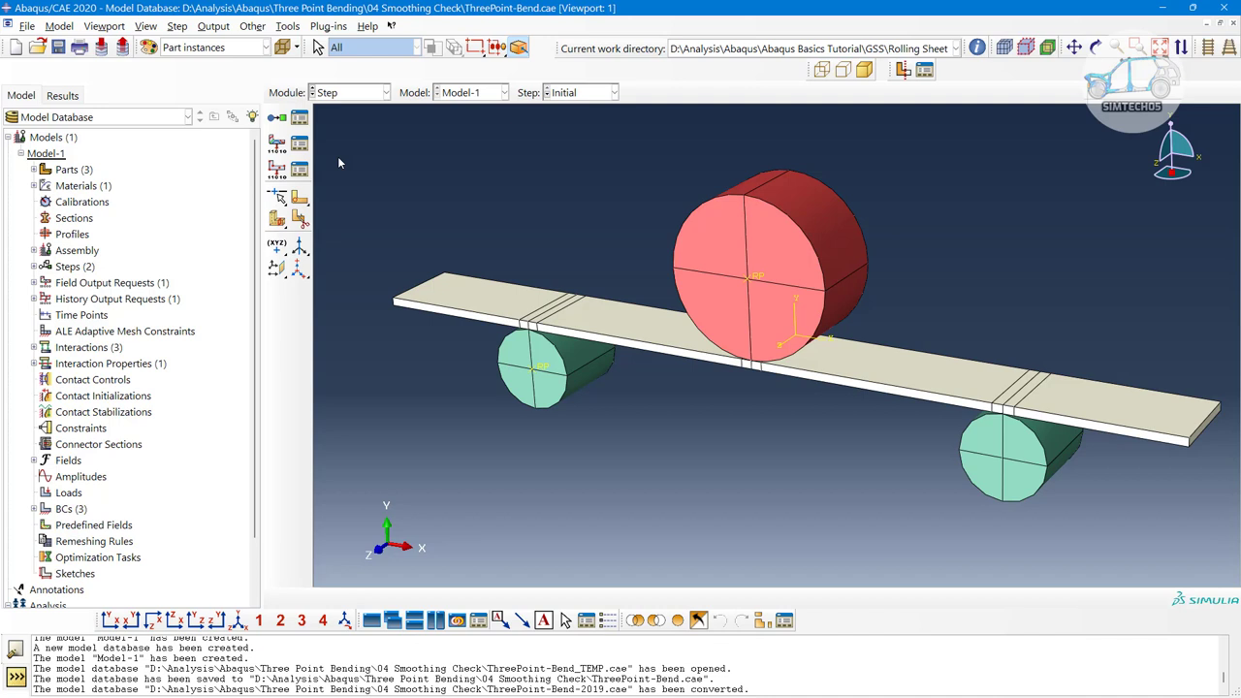
{"action": "left_click", "coordinate": [300, 118]}
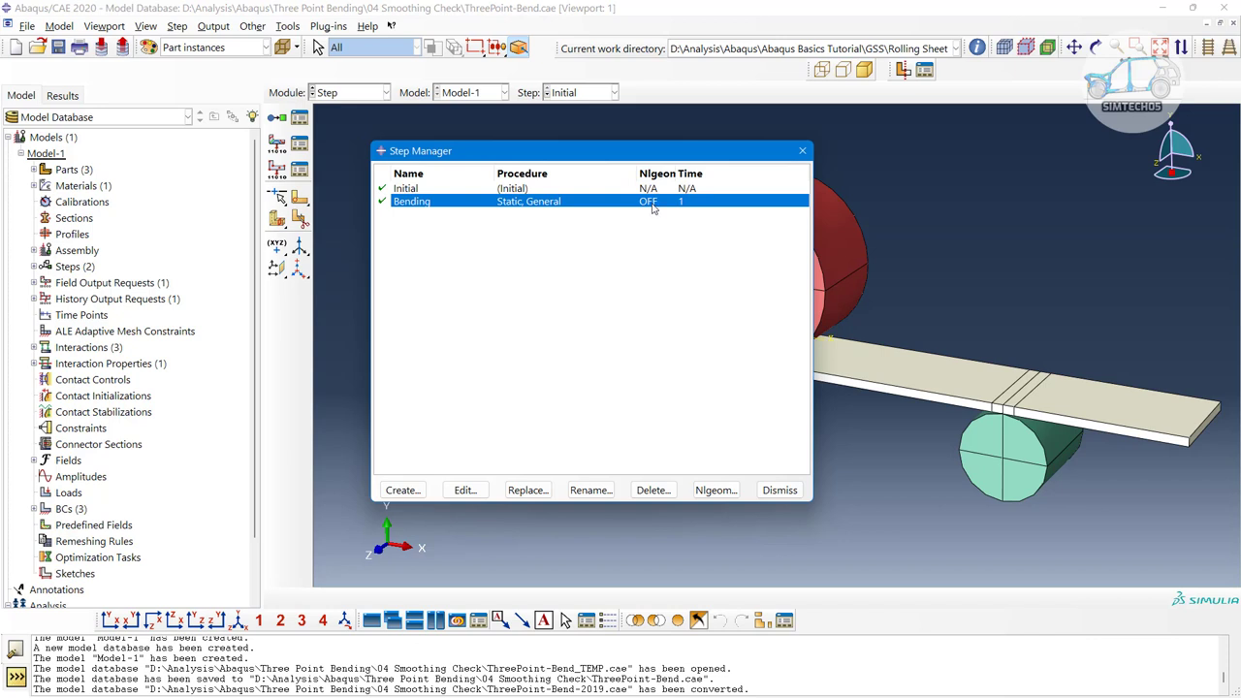
{"action": "left_click", "coordinate": [715, 490]}
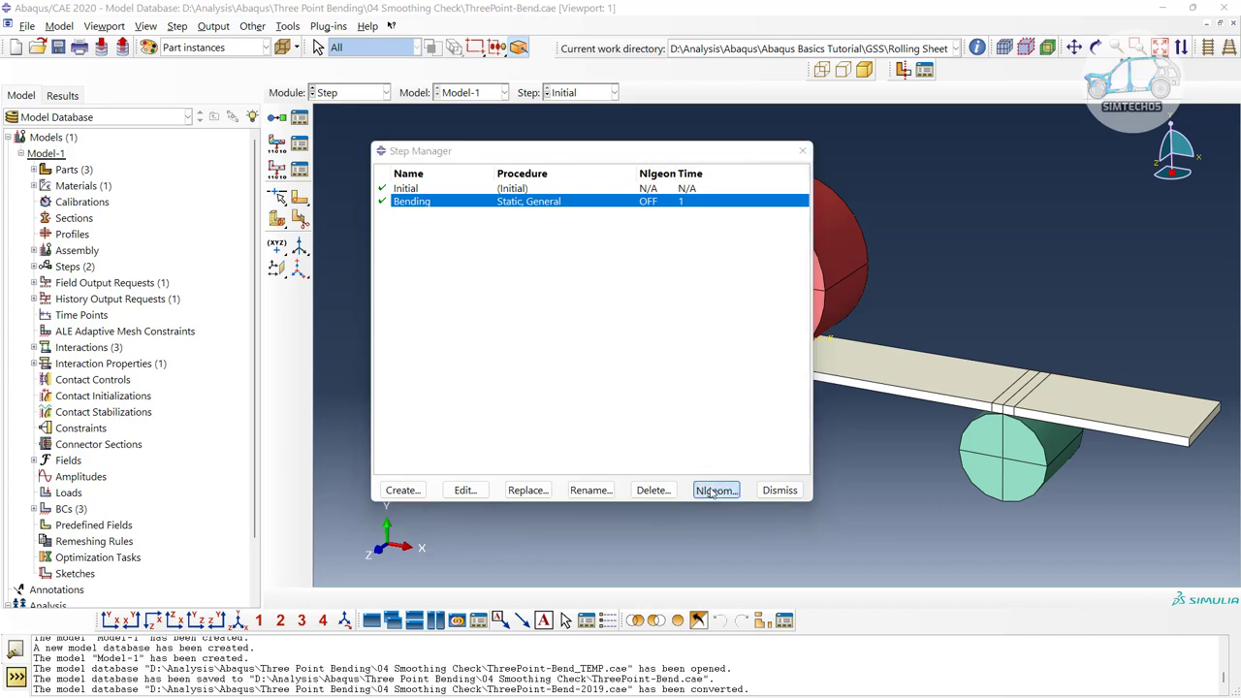
{"action": "left_click", "coordinate": [160, 365]}
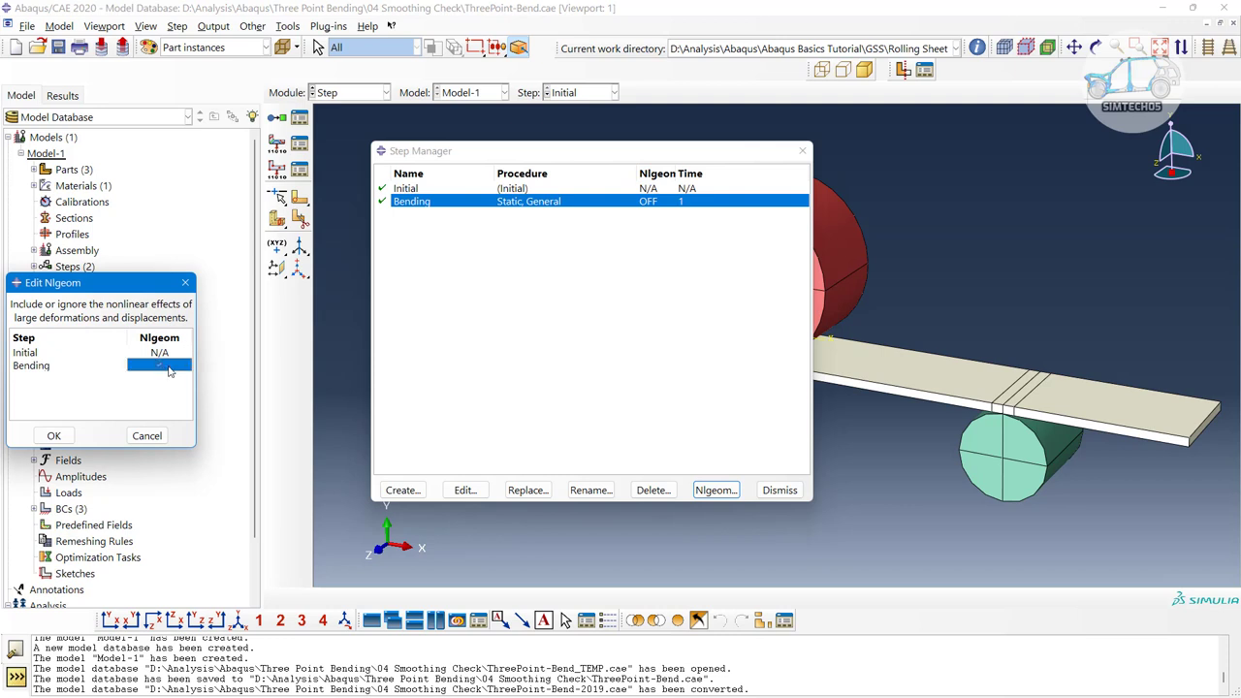
{"action": "left_click", "coordinate": [54, 436]}
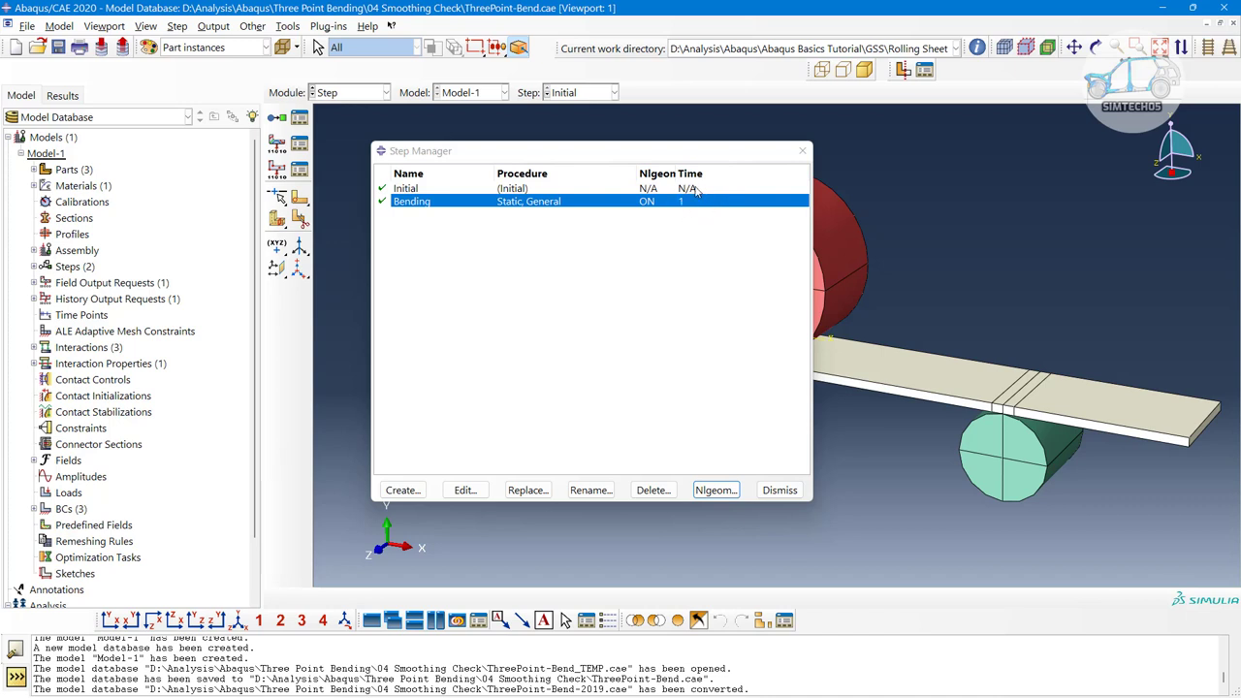
Check the Bending step's basic settings beside the assembly and close them without changes.
{"action": "left_click_drag", "start_coordinate": [685, 155], "coordinate": [396, 116]}
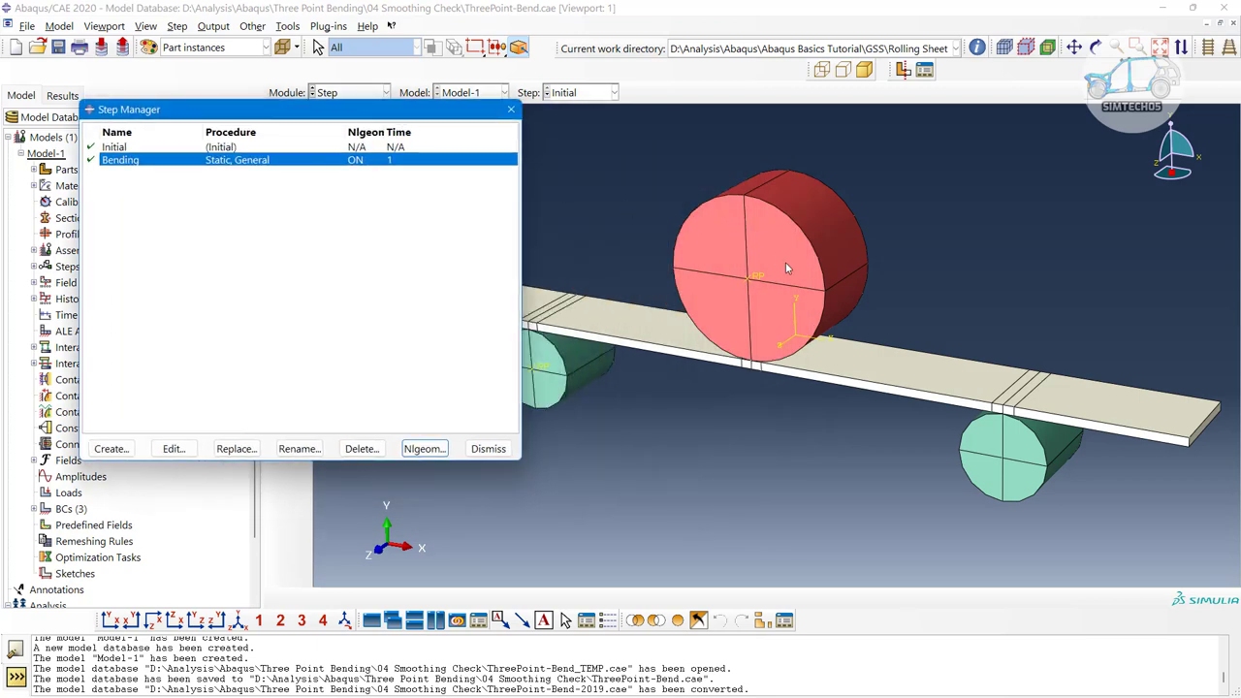
{"action": "scroll", "coordinate": [788, 260], "scroll_direction": "up", "scroll_amount": 1}
{"action": "middle_click_drag", "start_coordinate": [788, 255], "coordinate": [811, 245], "text": "ctrl+alt"}
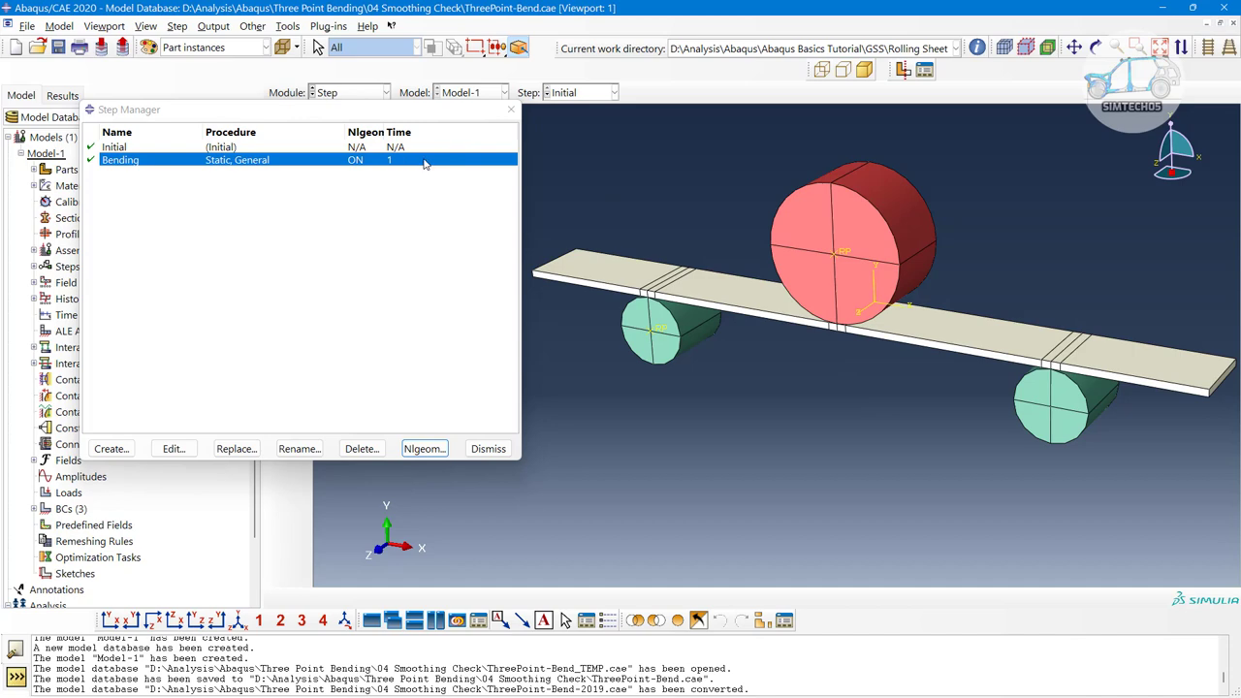
{"action": "left_click", "coordinate": [174, 449]}
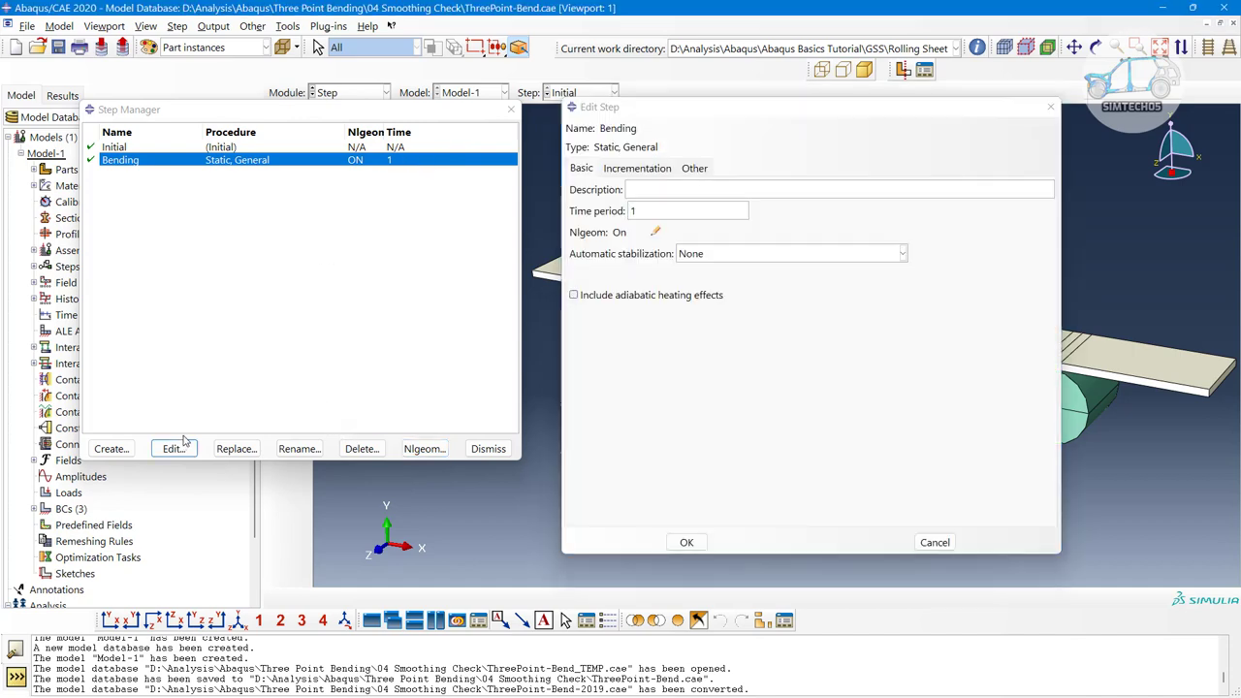
{"action": "key", "text": "Escape"}
Check the basic settings offered for a new Static, General step after Bending, and close them without creating it.
{"action": "left_click", "coordinate": [112, 449]}
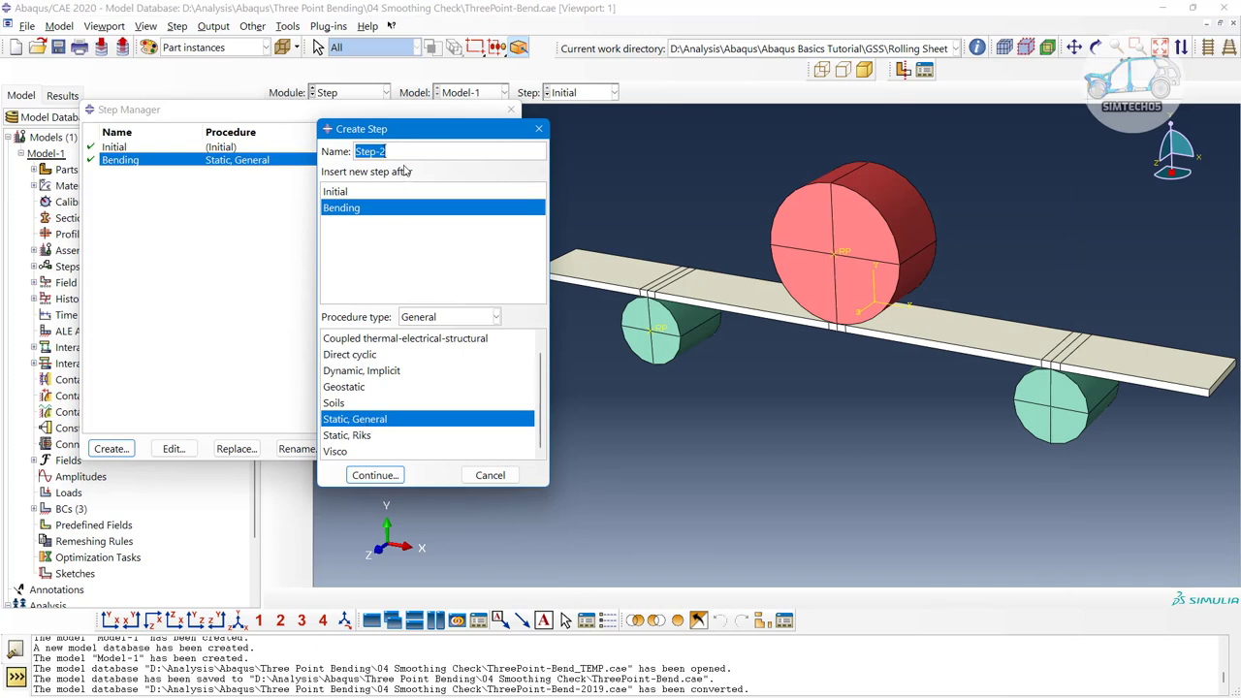
{"action": "left_click", "coordinate": [373, 476]}
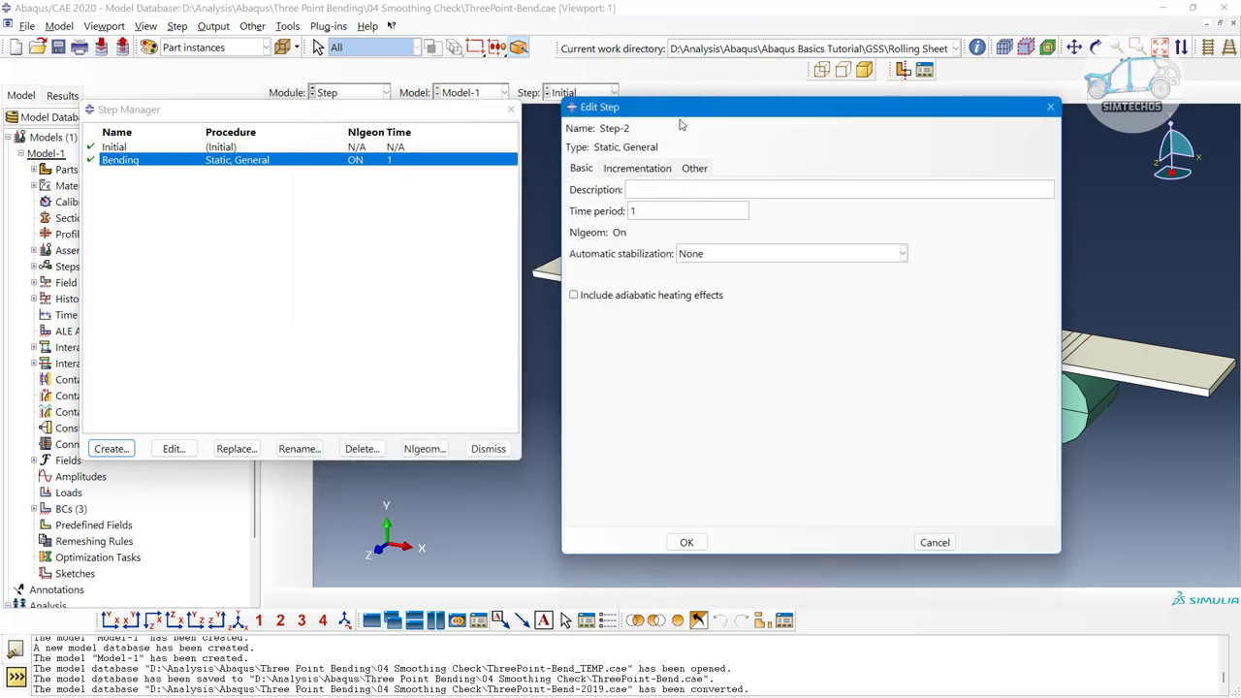
{"action": "key", "text": "Escape"}
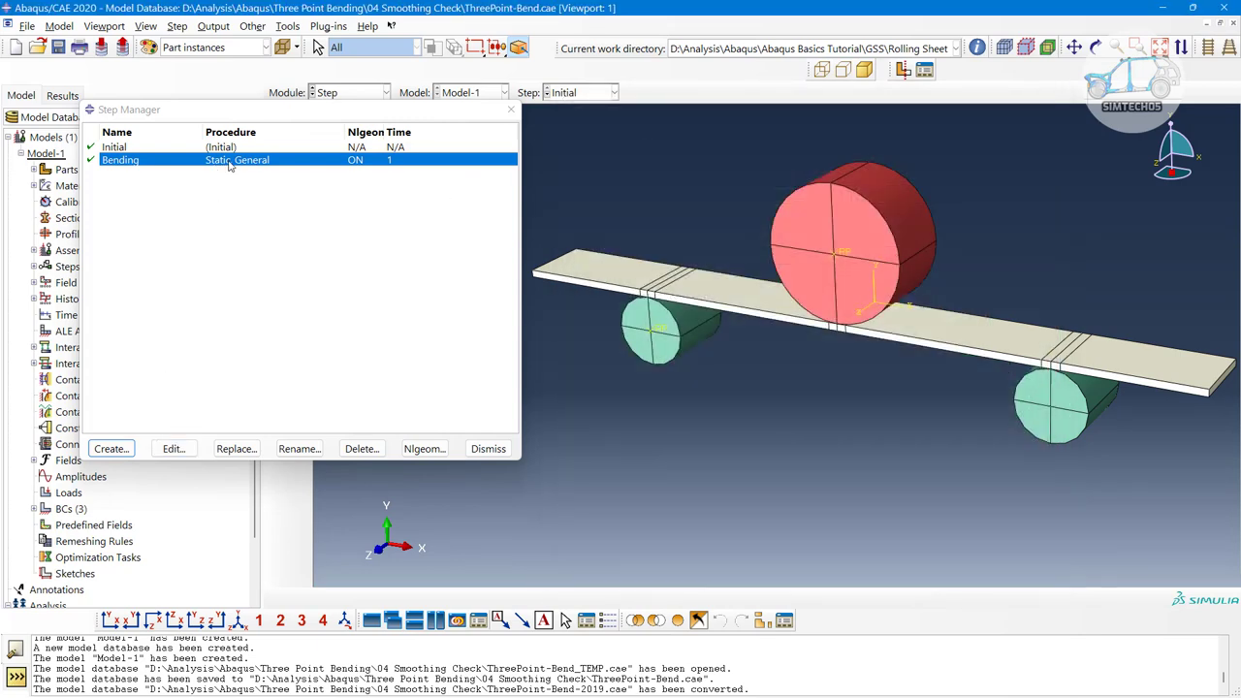
Turn off Nlgeom for the Bending step from within its step settings.
{"action": "left_click", "coordinate": [173, 450]}
{"action": "left_click", "coordinate": [173, 450]}
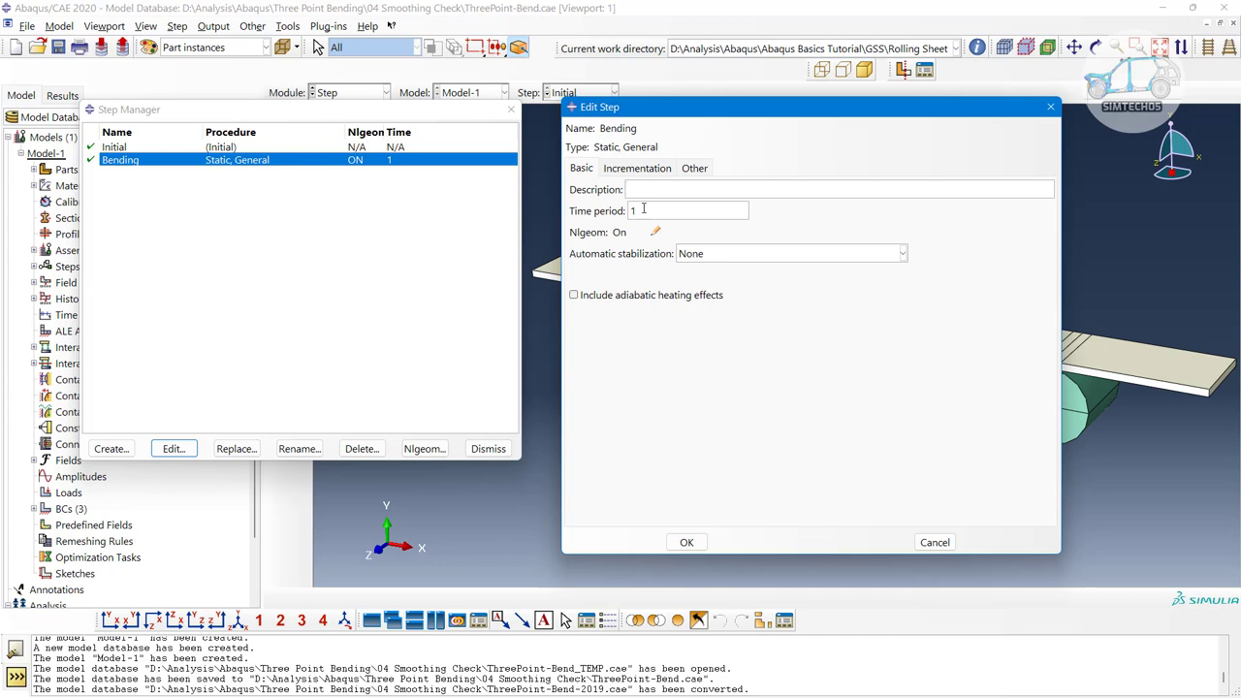
{"action": "key", "text": "Tab"}
{"action": "left_click_drag", "start_coordinate": [657, 116], "coordinate": [263, 71]}
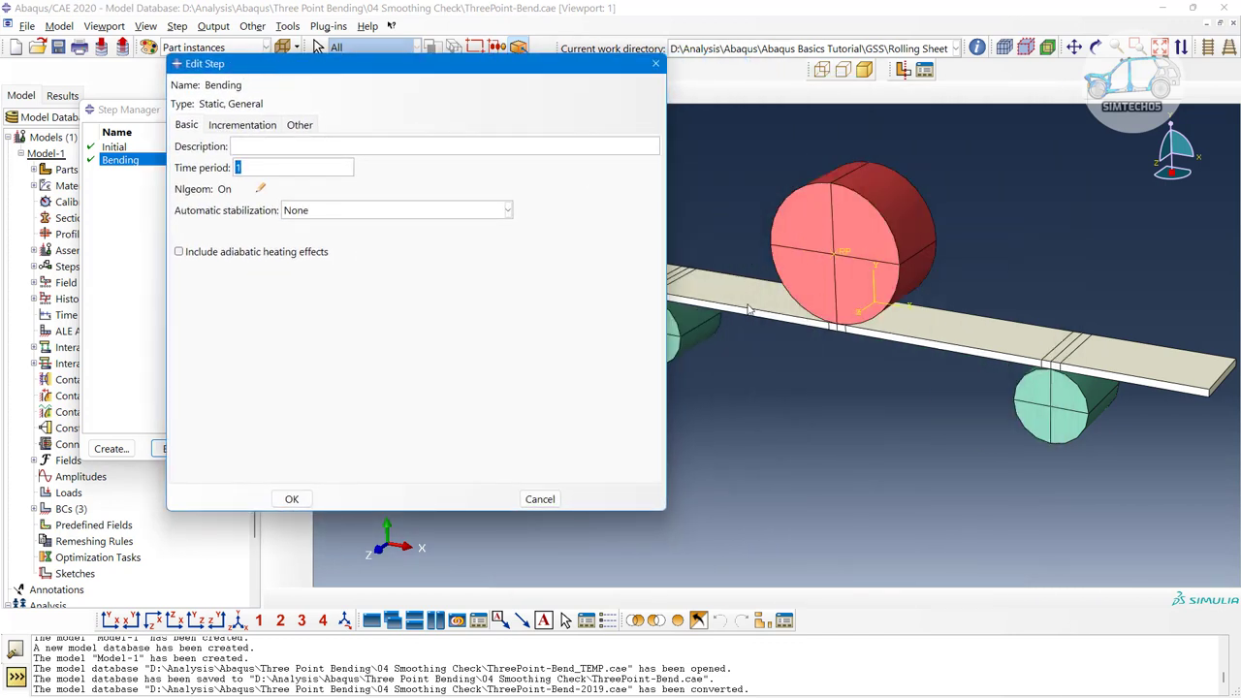
{"action": "left_click", "coordinate": [259, 189]}
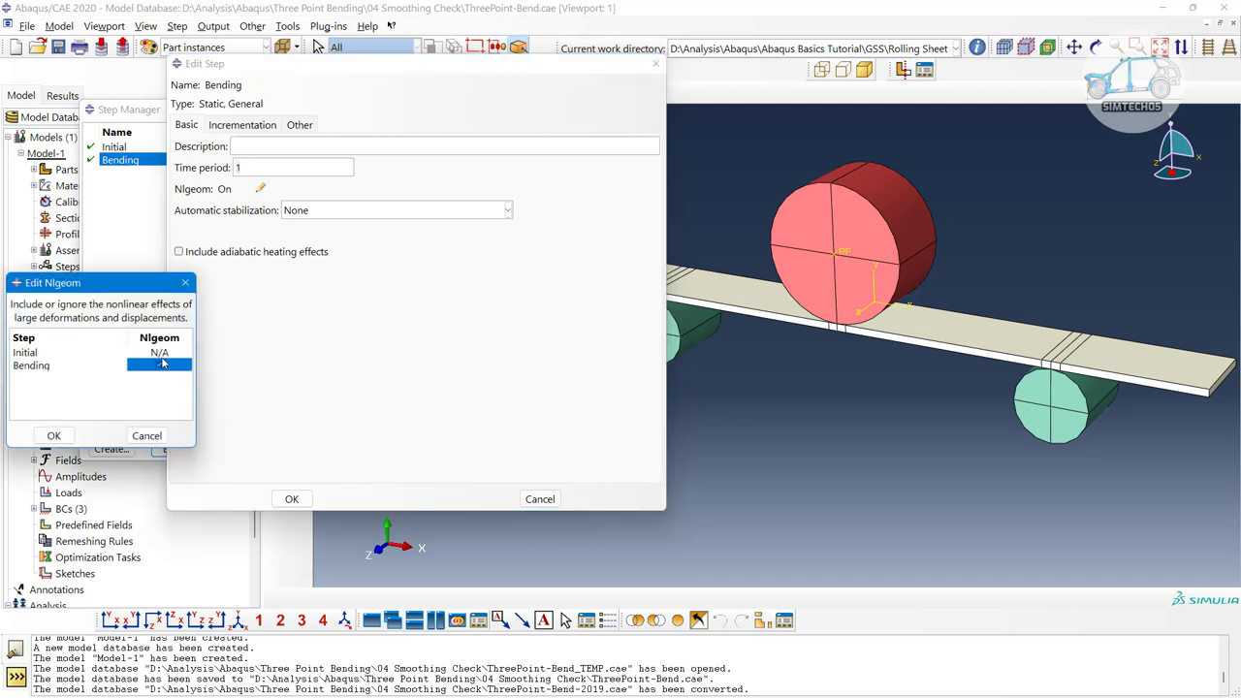
{"action": "left_click", "coordinate": [53, 435]}
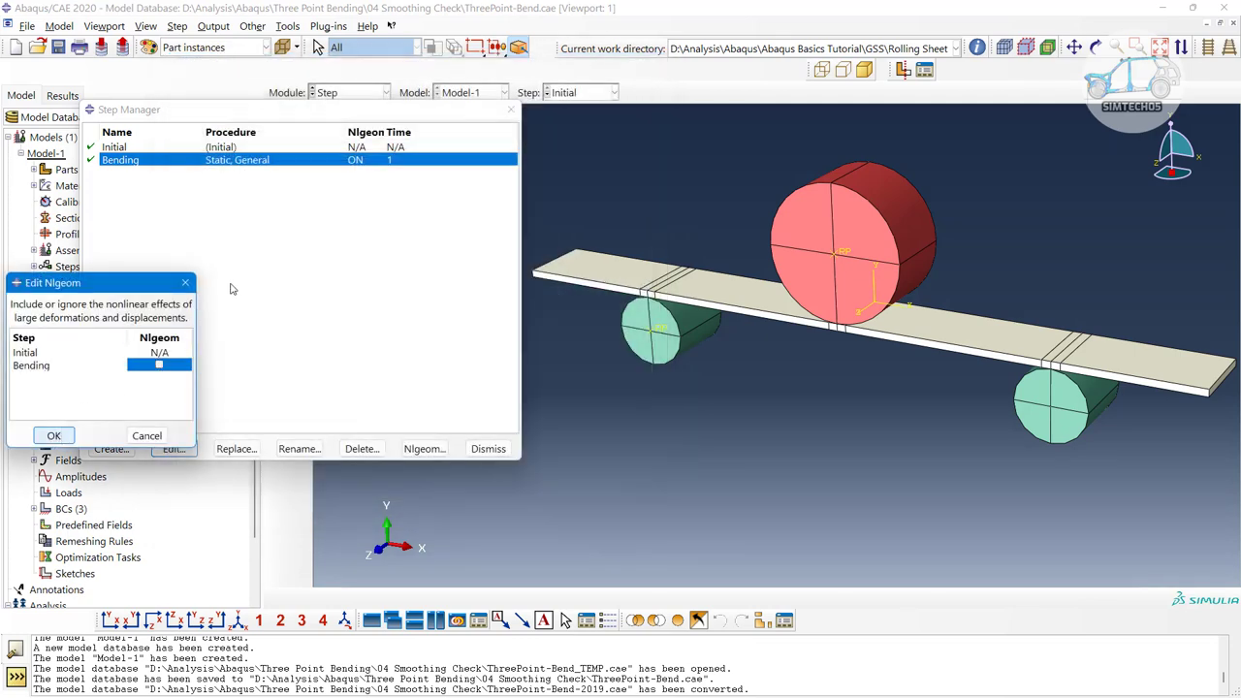
Review the Bending step's time period and its incrementation settings.
{"action": "left_click", "coordinate": [175, 449]}
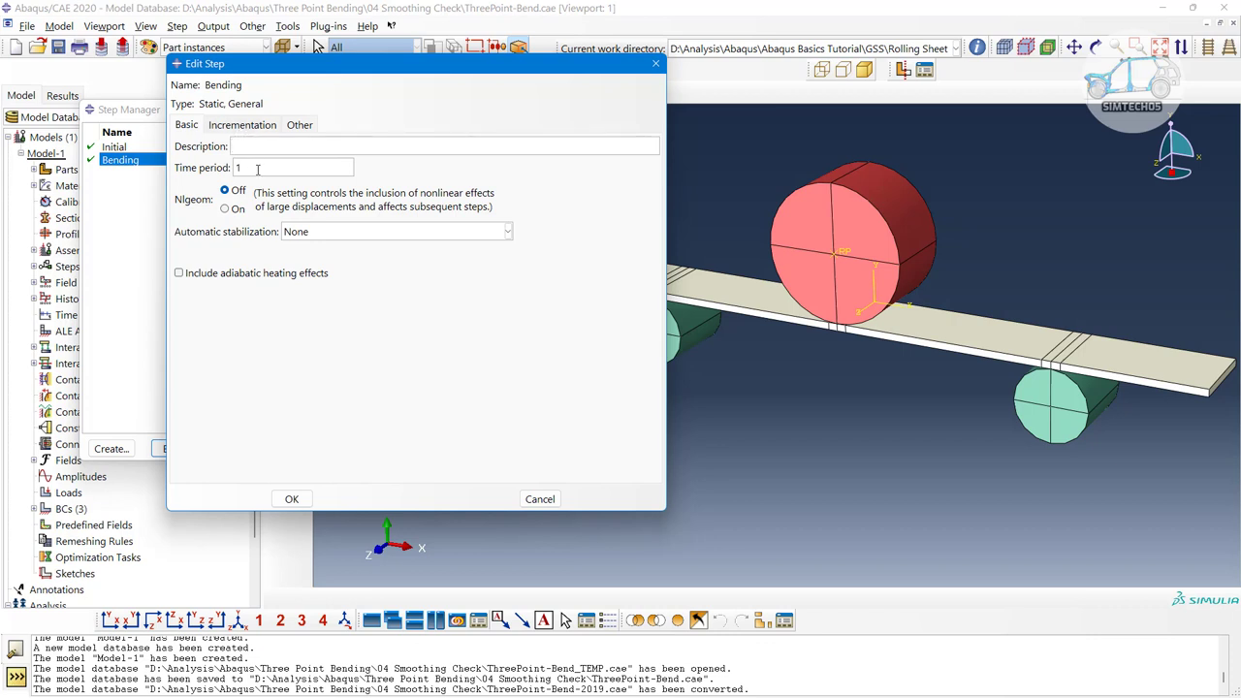
{"action": "left_click_drag", "start_coordinate": [258, 170], "coordinate": [204, 176]}
{"action": "left_click", "coordinate": [241, 124]}
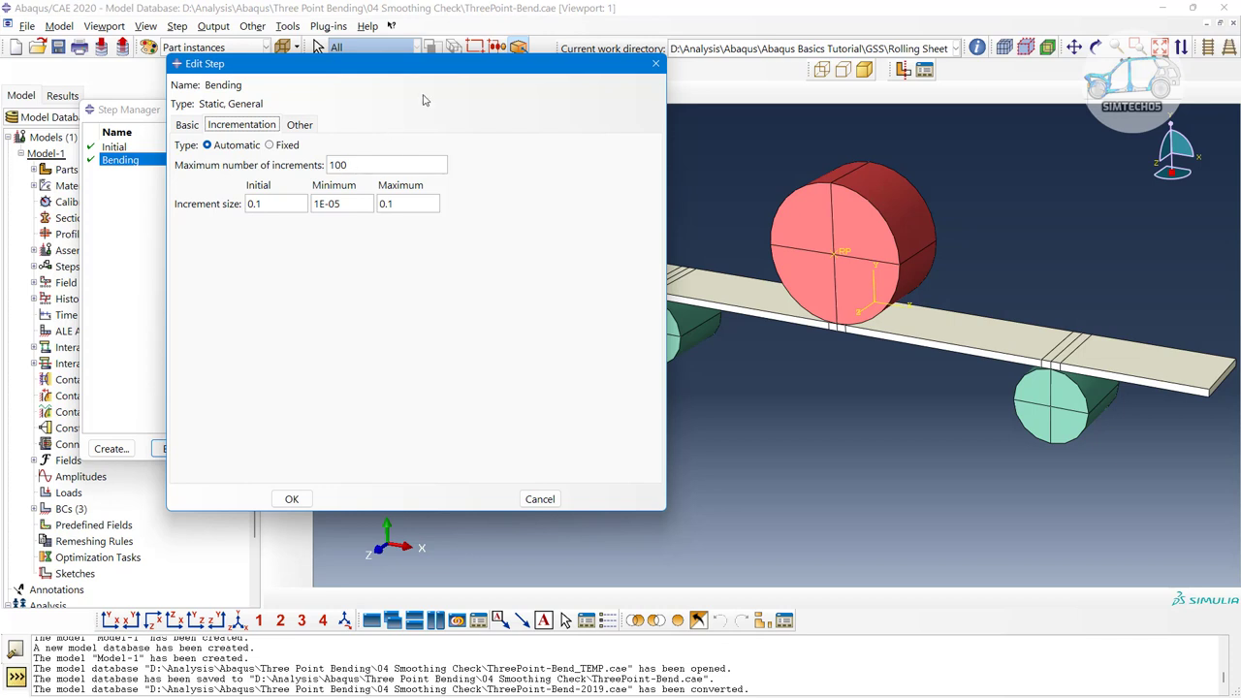
View the assembly flat in the X-Y plane with perspective off, beside the Bending step's incrementation settings, and examine the initial increment size.
{"action": "left_click_drag", "start_coordinate": [411, 69], "coordinate": [226, 75]}
{"action": "left_click", "coordinate": [123, 623]}
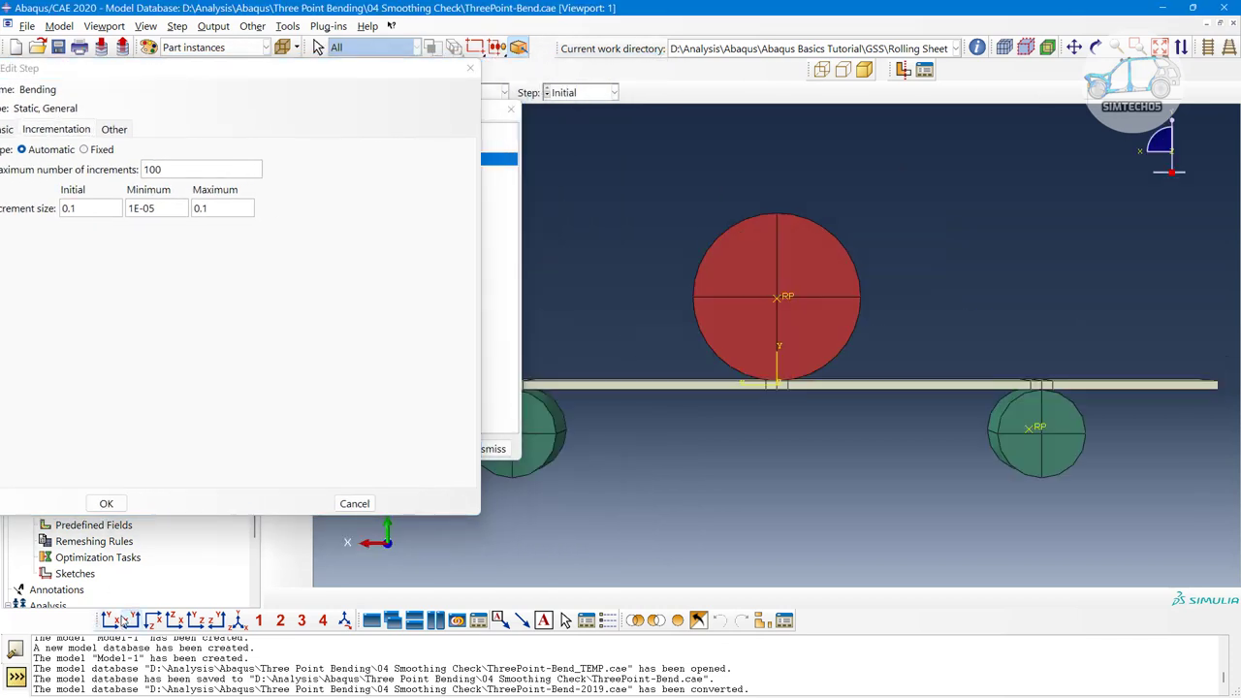
{"action": "scroll", "coordinate": [782, 341], "scroll_direction": "up", "scroll_amount": 4}
{"action": "middle_click_drag", "start_coordinate": [846, 422], "coordinate": [817, 373]}
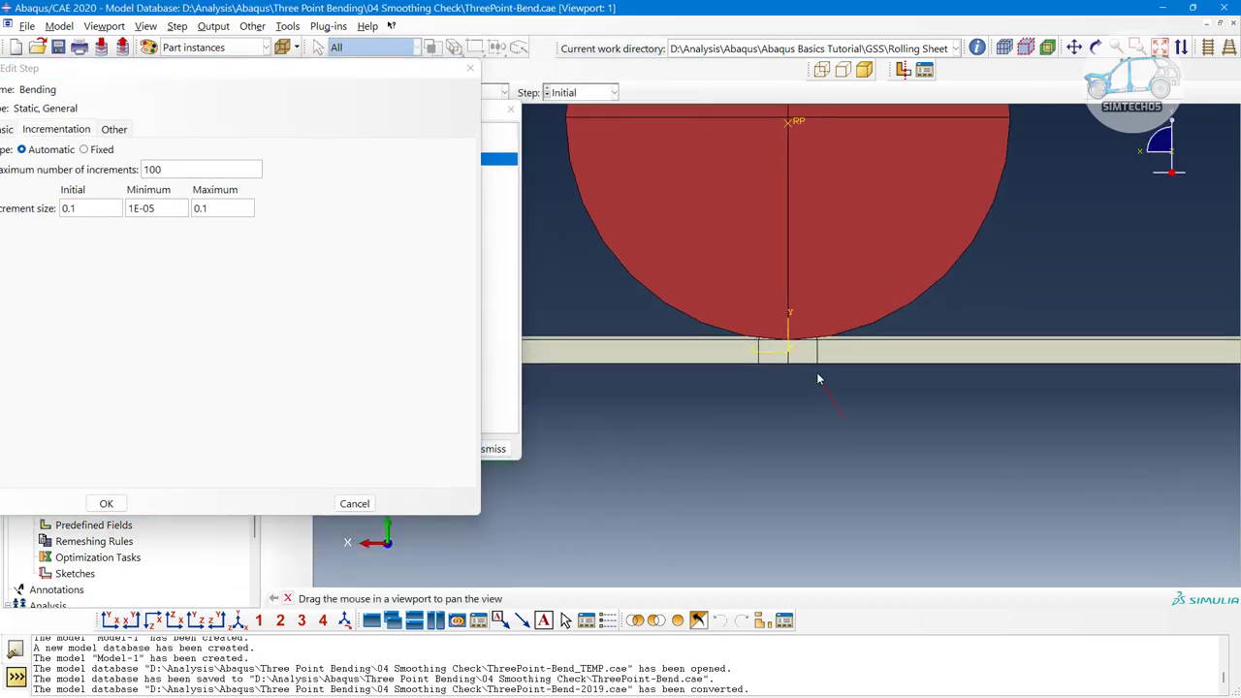
{"action": "scroll", "coordinate": [816, 372], "scroll_direction": "down", "scroll_amount": 2}
{"action": "scroll", "coordinate": [839, 333], "scroll_direction": "down", "scroll_amount": 2}
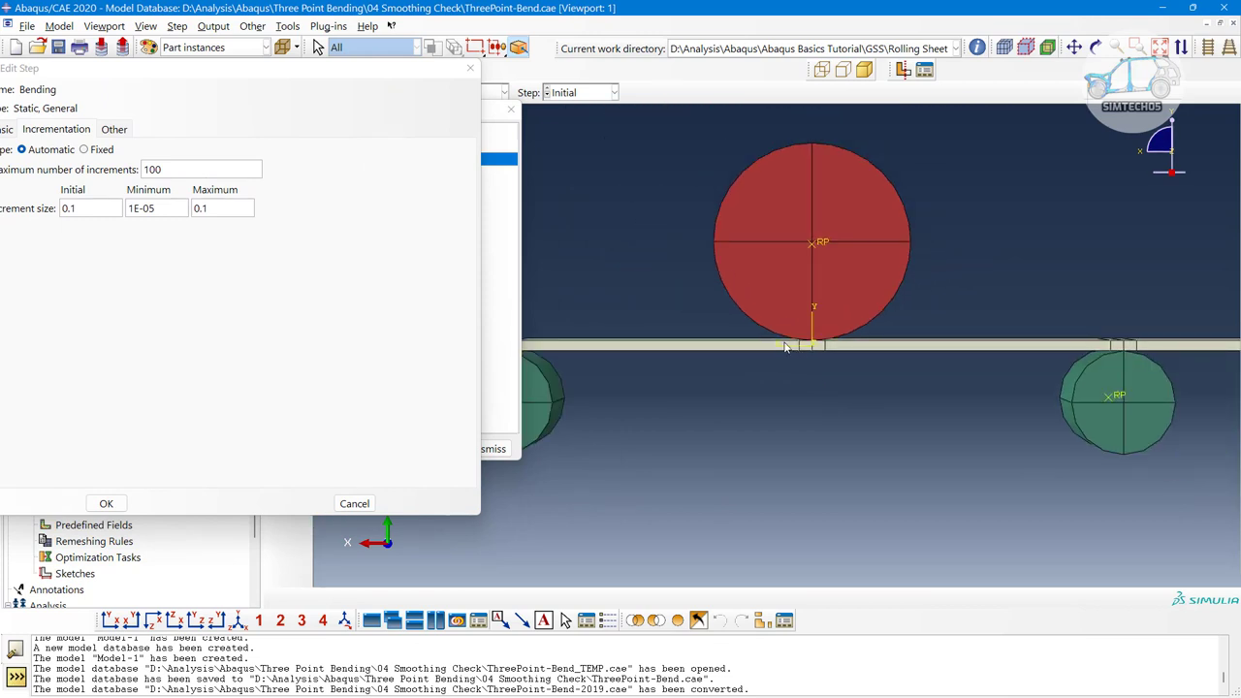
{"action": "middle_click_drag", "start_coordinate": [819, 376], "coordinate": [862, 330]}
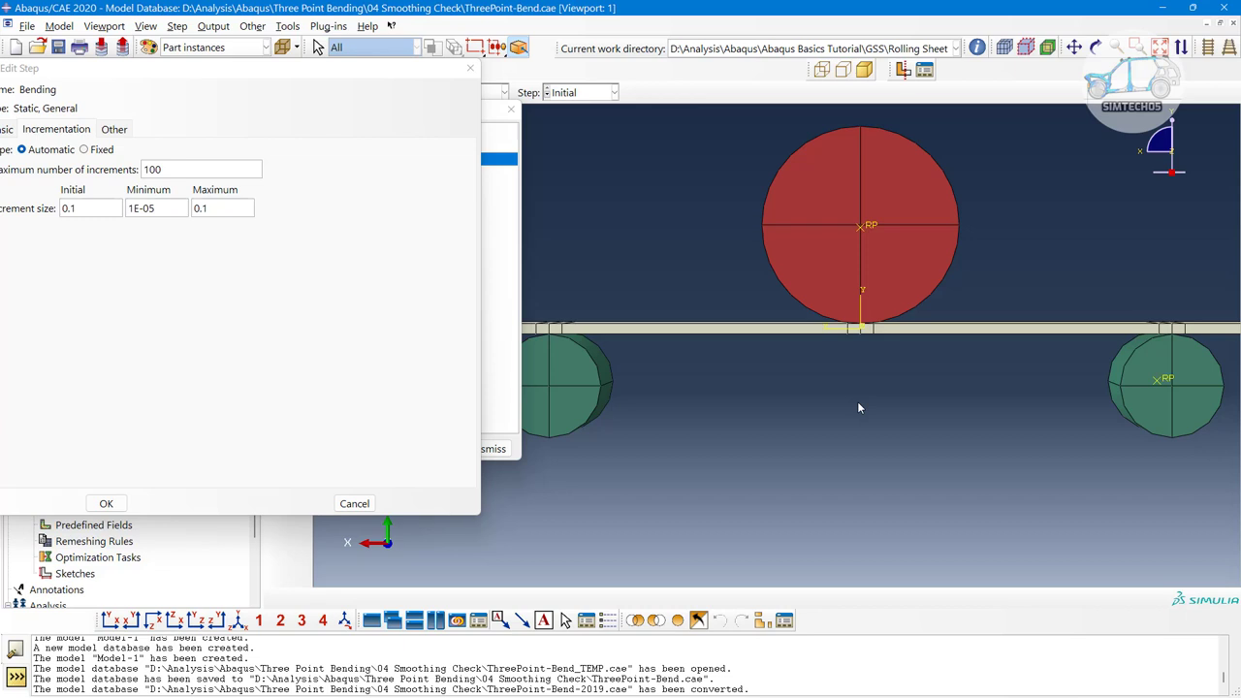
{"action": "left_click_drag", "start_coordinate": [257, 82], "coordinate": [298, 75]}
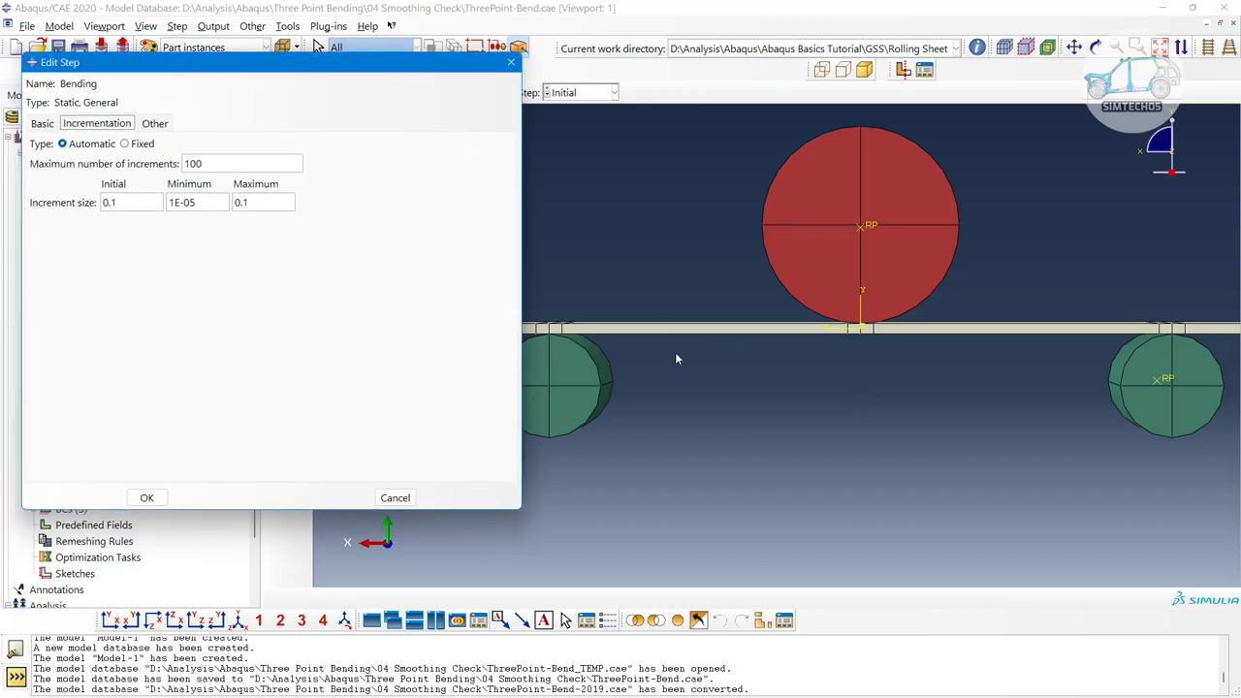
{"action": "left_click", "coordinate": [1208, 47]}
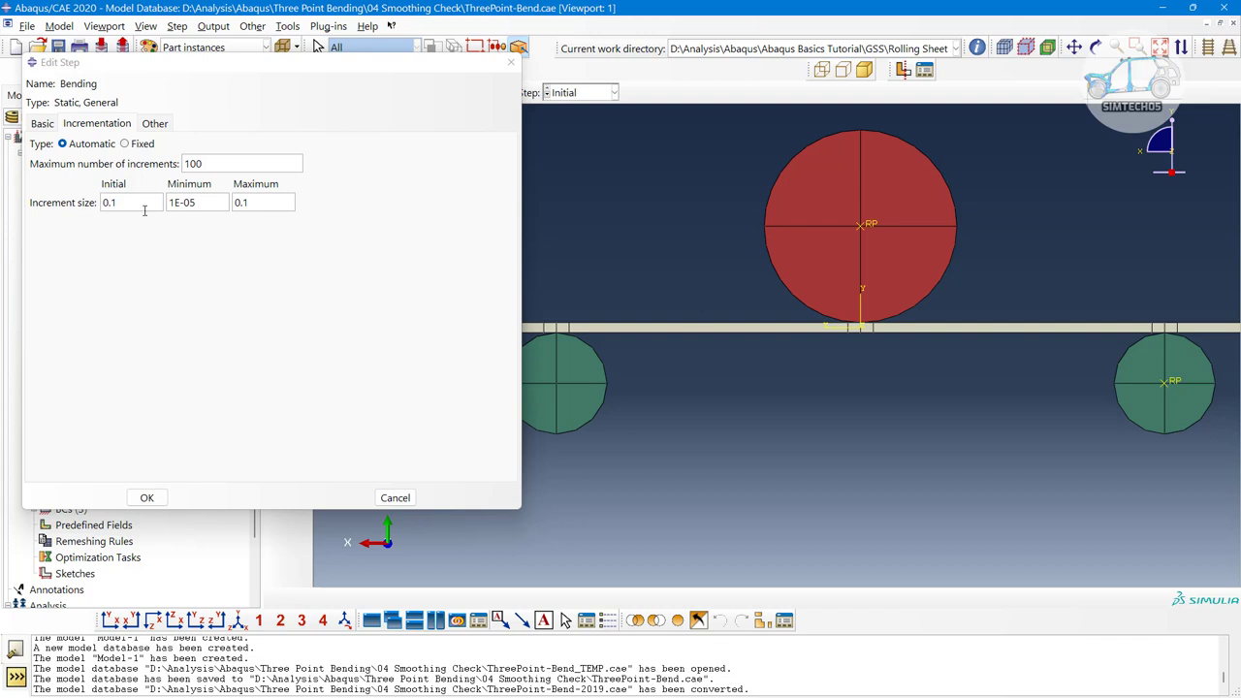
{"action": "left_click_drag", "start_coordinate": [133, 203], "coordinate": [94, 210]}
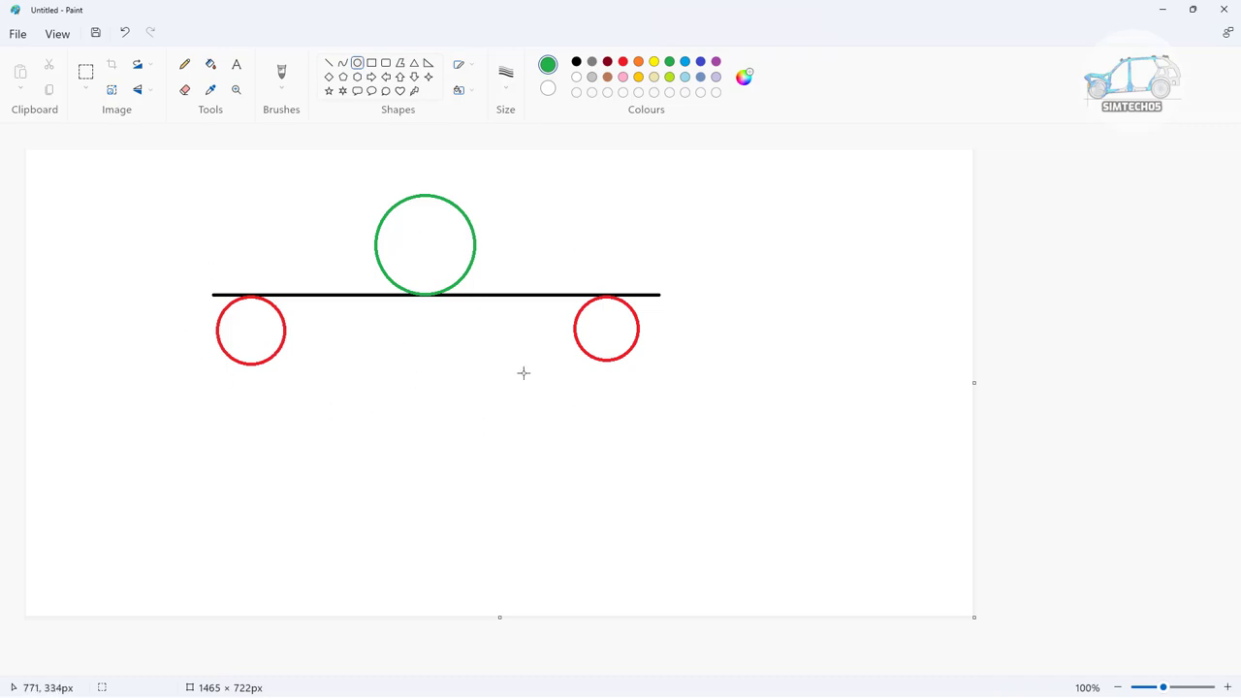
Switch to Paint and pencil in blue the sheet's deflected curve across the rollers, with a double-headed arrow marking the mid-span deflection.
{"action": "left_click", "coordinate": [343, 62]}
{"action": "key", "text": "ctrl+z"}
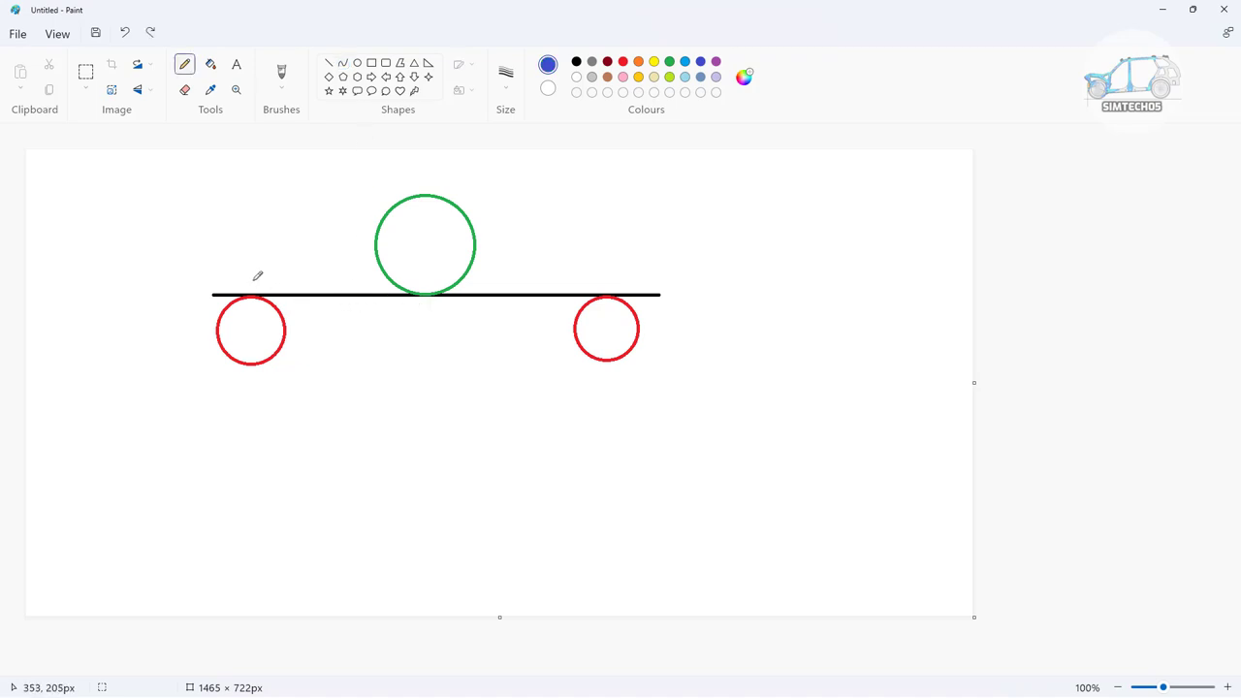
{"action": "mouse_move", "coordinate": [244, 273]}
{"action": "left_mouse_down"}
{"action": "mouse_move", "coordinate": [303, 312]}
{"action": "mouse_move", "coordinate": [430, 327]}
{"action": "mouse_move", "coordinate": [530, 318]}
{"action": "mouse_move", "coordinate": [632, 278]}
{"action": "left_mouse_up"}
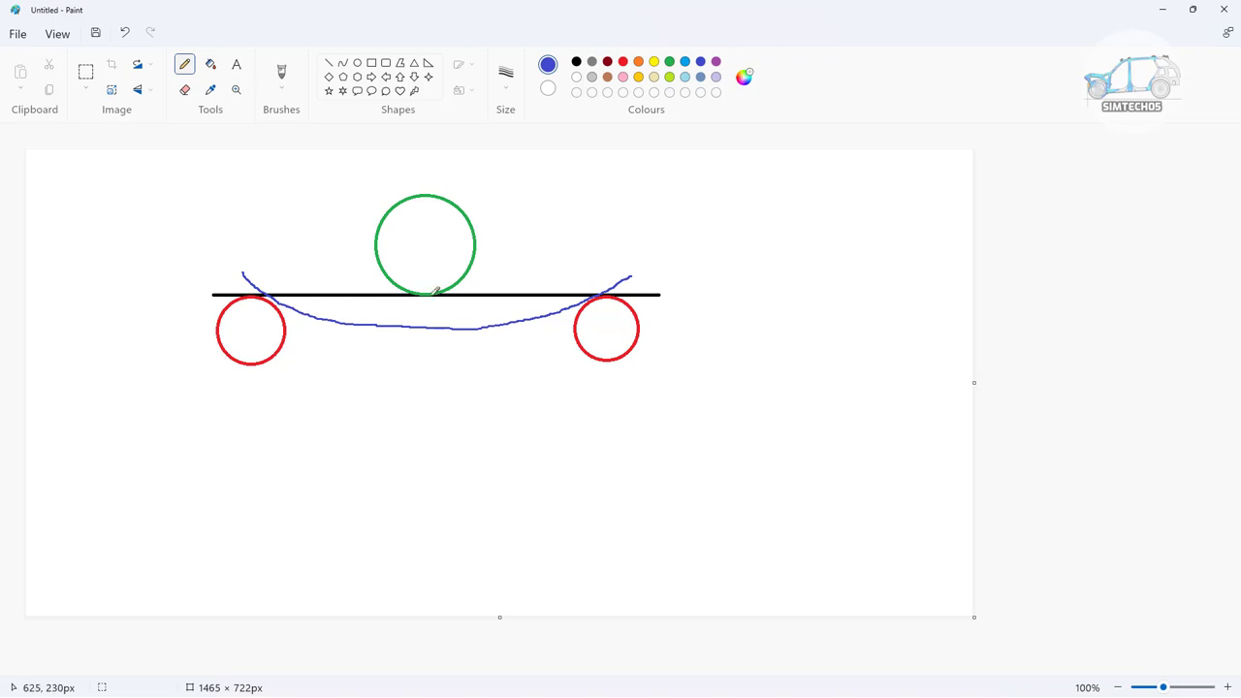
{"action": "mouse_move", "coordinate": [431, 294]}
{"action": "left_mouse_down"}
{"action": "mouse_move", "coordinate": [429, 329]}
{"action": "mouse_move", "coordinate": [427, 298]}
{"action": "mouse_move", "coordinate": [437, 302]}
{"action": "left_mouse_up"}
Write "1 sec" and the formula "F = K x" in blue beside the sketch, with an arrow pointing at F.
{"action": "mouse_move", "coordinate": [815, 206]}
{"action": "left_mouse_down"}
{"action": "mouse_move", "coordinate": [853, 218]}
{"action": "mouse_move", "coordinate": [846, 232]}
{"action": "mouse_move", "coordinate": [870, 208]}
{"action": "mouse_move", "coordinate": [874, 227]}
{"action": "mouse_move", "coordinate": [903, 221]}
{"action": "left_mouse_up"}
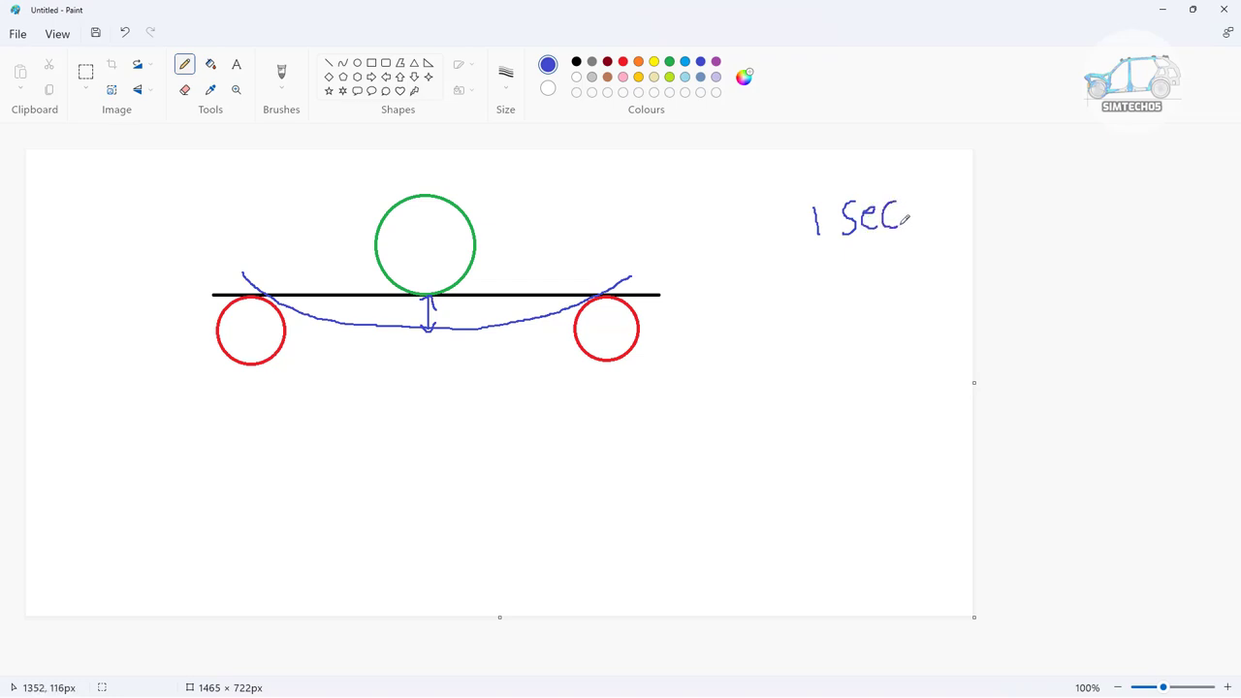
{"action": "mouse_move", "coordinate": [706, 338]}
{"action": "left_mouse_down"}
{"action": "mouse_move", "coordinate": [707, 357]}
{"action": "mouse_move", "coordinate": [728, 338]}
{"action": "mouse_move", "coordinate": [725, 354]}
{"action": "mouse_move", "coordinate": [795, 367]}
{"action": "mouse_move", "coordinate": [801, 347]}
{"action": "mouse_move", "coordinate": [877, 352]}
{"action": "left_mouse_up"}
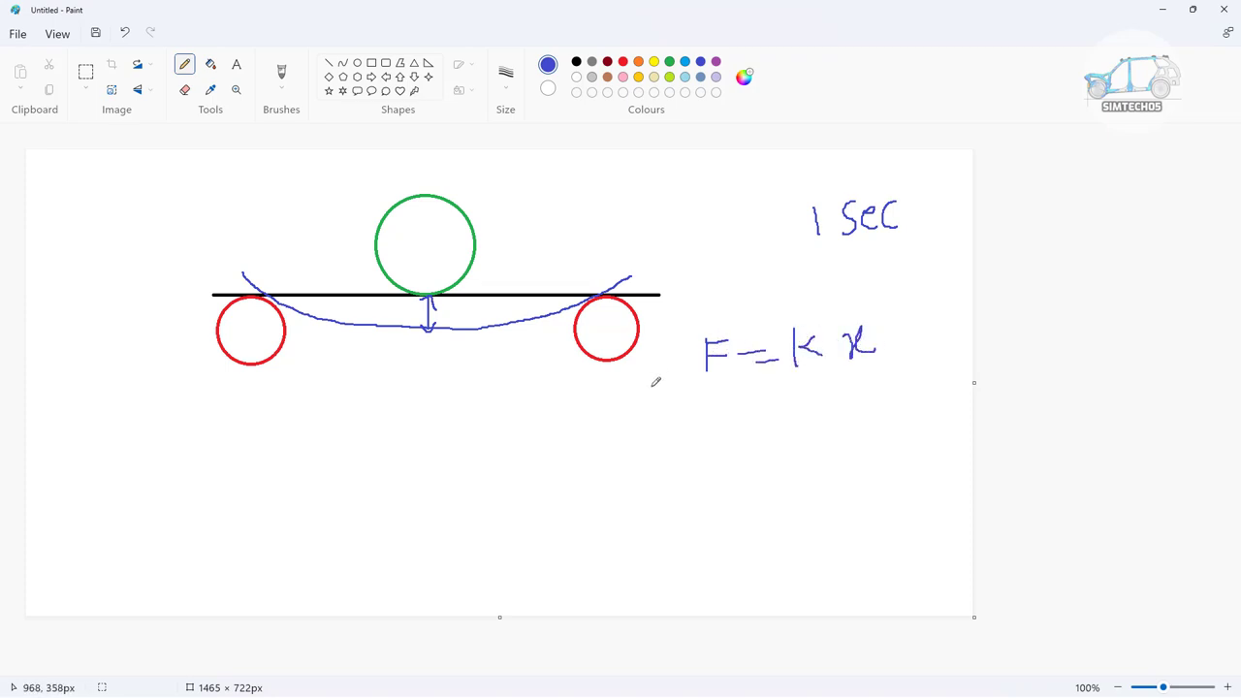
{"action": "mouse_move", "coordinate": [618, 408]}
{"action": "left_mouse_down"}
{"action": "mouse_move", "coordinate": [696, 372]}
{"action": "mouse_move", "coordinate": [684, 391]}
{"action": "left_mouse_up"}
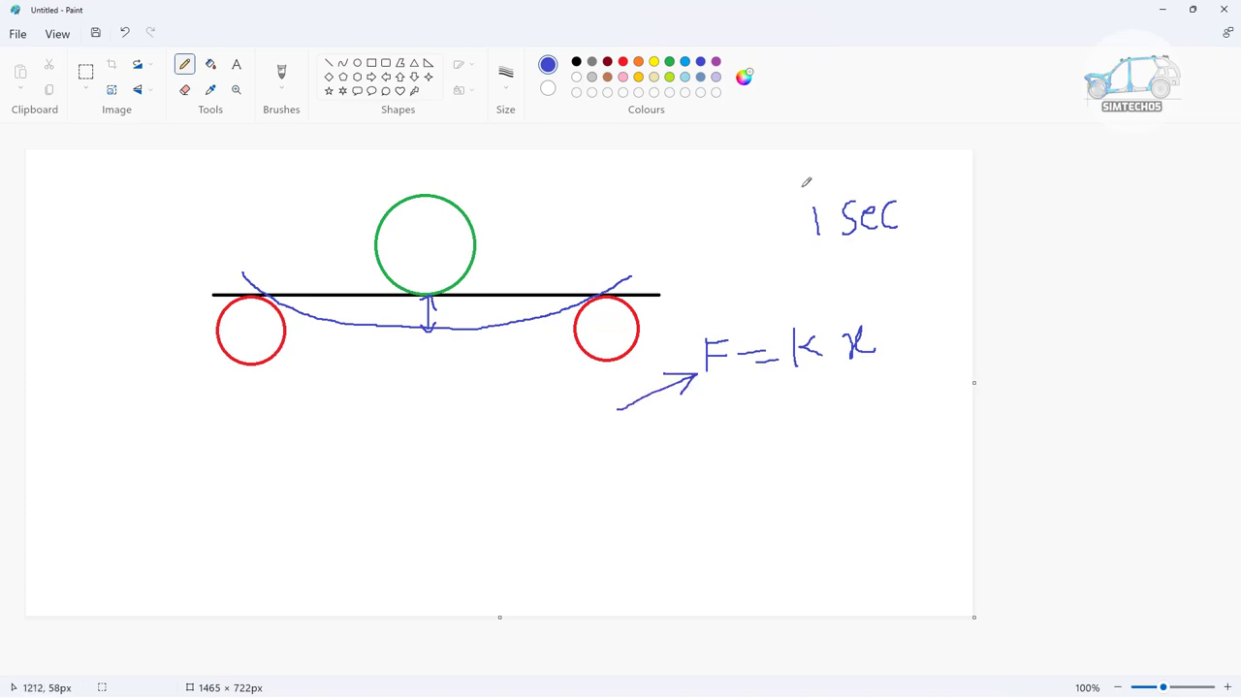
Box the "1 sec" note, draw an arrow towards it from the formula, and write 0.1 below the formula in blue.
{"action": "mouse_move", "coordinate": [802, 184]}
{"action": "left_mouse_down"}
{"action": "mouse_move", "coordinate": [809, 241]}
{"action": "mouse_move", "coordinate": [805, 183]}
{"action": "mouse_move", "coordinate": [930, 183]}
{"action": "mouse_move", "coordinate": [939, 257]}
{"action": "left_mouse_up"}
{"action": "left_click_drag", "start_coordinate": [815, 262], "coordinate": [953, 250]}
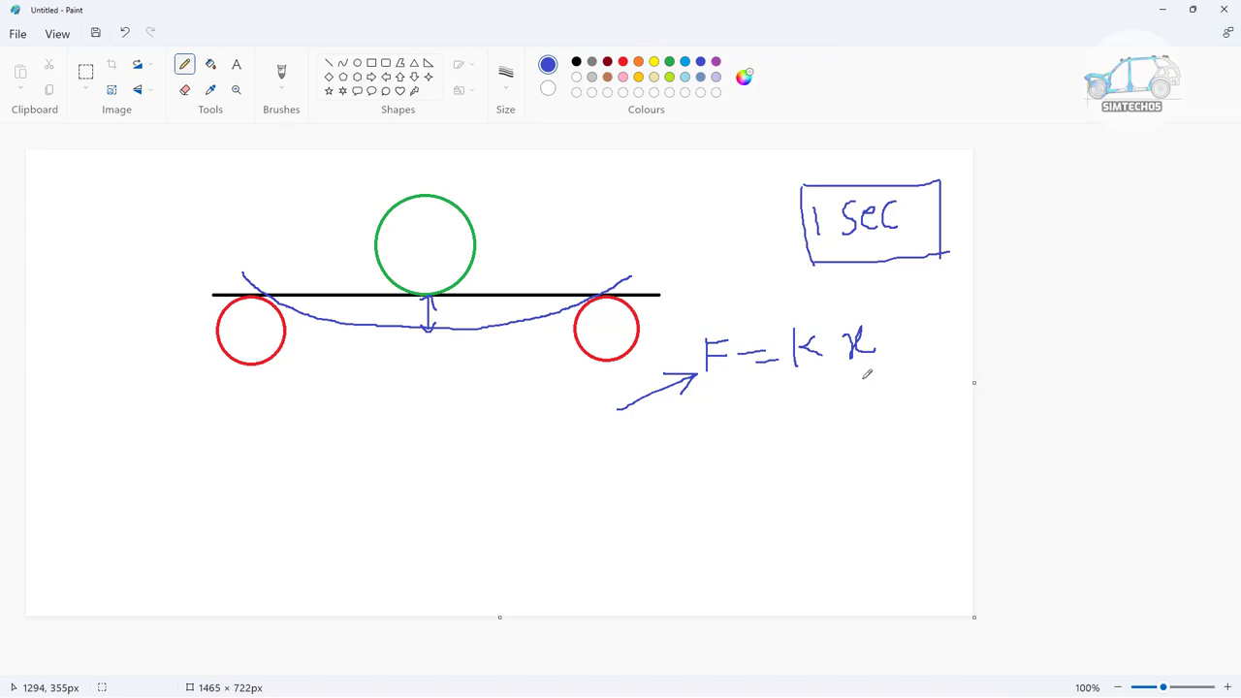
{"action": "mouse_move", "coordinate": [744, 320]}
{"action": "left_mouse_down"}
{"action": "mouse_move", "coordinate": [739, 269]}
{"action": "mouse_move", "coordinate": [771, 254]}
{"action": "mouse_move", "coordinate": [763, 248]}
{"action": "mouse_move", "coordinate": [767, 267]}
{"action": "left_mouse_up"}
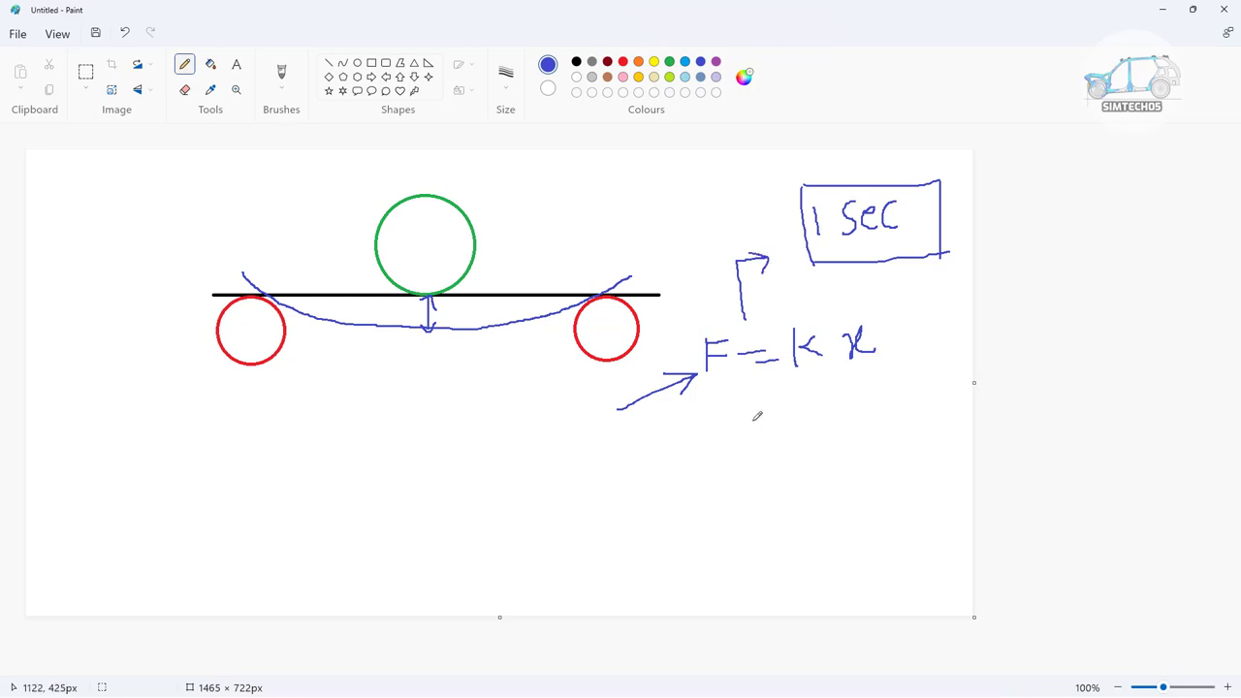
{"action": "mouse_move", "coordinate": [757, 417]}
{"action": "left_mouse_down"}
{"action": "mouse_move", "coordinate": [750, 440]}
{"action": "mouse_move", "coordinate": [762, 421]}
{"action": "mouse_move", "coordinate": [788, 435]}
{"action": "left_mouse_up"}
{"action": "left_click", "coordinate": [772, 421]}
Draw a shallower deflection curve across the rollers in yellow and put a yellow tick beside the formula.
{"action": "left_click", "coordinate": [655, 62]}
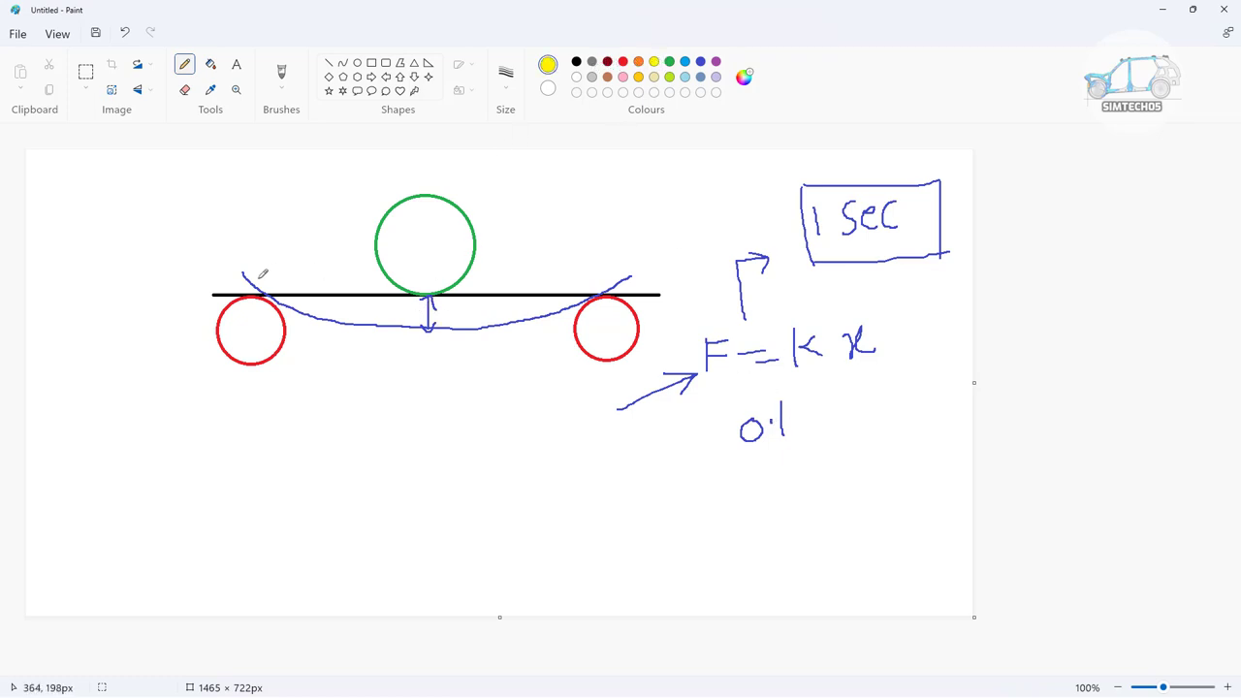
{"action": "mouse_move", "coordinate": [229, 286]}
{"action": "left_mouse_down"}
{"action": "mouse_move", "coordinate": [526, 306]}
{"action": "mouse_move", "coordinate": [652, 281]}
{"action": "left_mouse_up"}
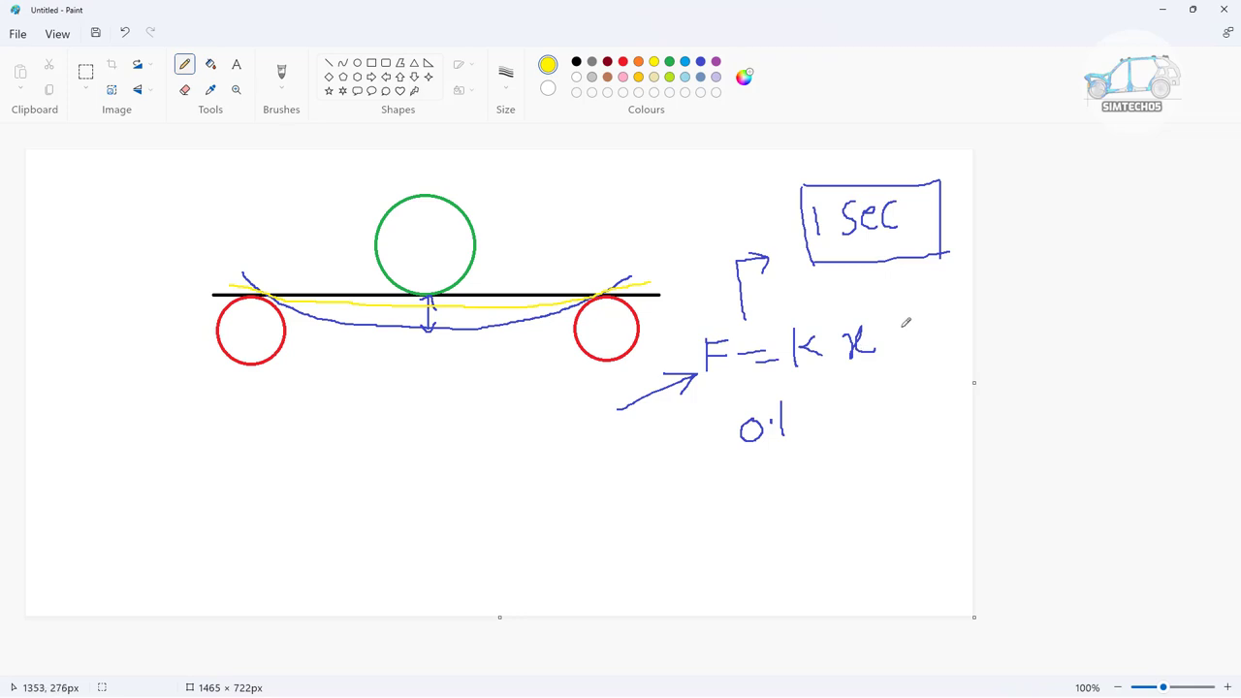
{"action": "mouse_move", "coordinate": [908, 326]}
{"action": "left_mouse_down"}
{"action": "mouse_move", "coordinate": [915, 345]}
{"action": "mouse_move", "coordinate": [943, 327]}
{"action": "left_mouse_up"}
Write 0.1 and 0.2 in yellow below the blue 0.1, and point an arrow at the yellow 0.1.
{"action": "mouse_move", "coordinate": [753, 485]}
{"action": "left_mouse_down"}
{"action": "mouse_move", "coordinate": [776, 474]}
{"action": "mouse_move", "coordinate": [748, 493]}
{"action": "left_mouse_up"}
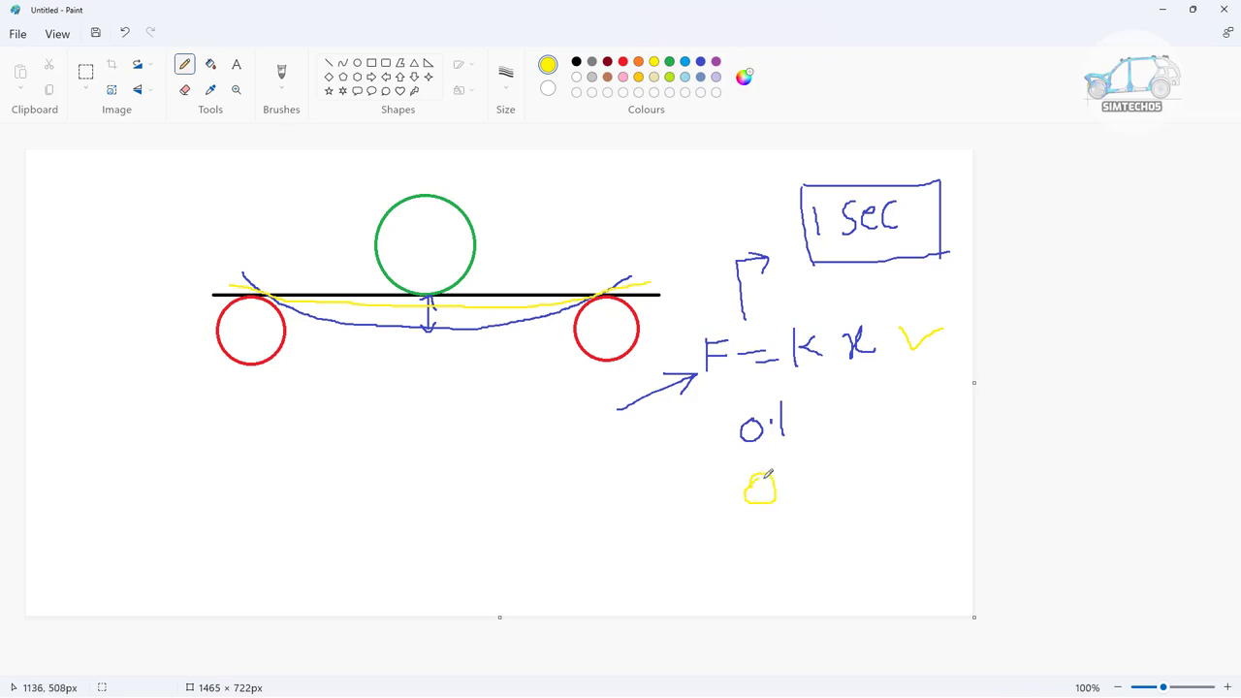
{"action": "left_click", "coordinate": [779, 482]}
{"action": "left_click_drag", "start_coordinate": [797, 457], "coordinate": [798, 498]}
{"action": "left_click_drag", "start_coordinate": [665, 555], "coordinate": [724, 559]}
{"action": "left_click", "coordinate": [695, 549]}
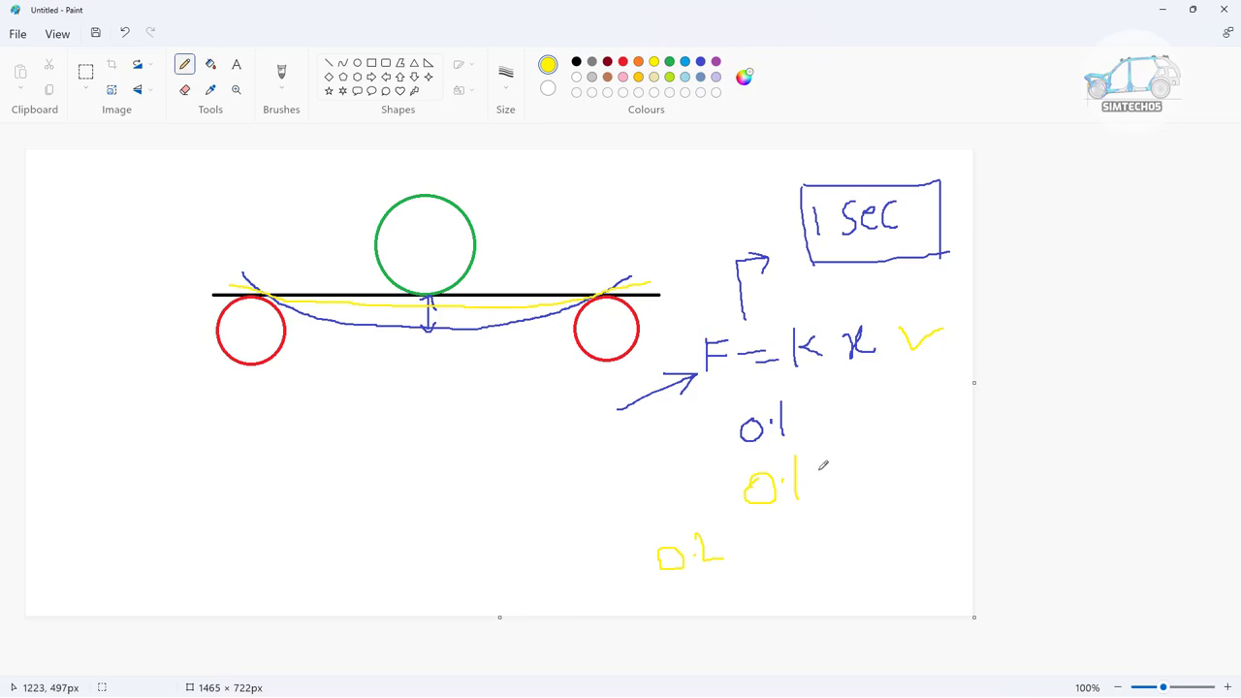
{"action": "mouse_move", "coordinate": [820, 469]}
{"action": "left_mouse_down"}
{"action": "mouse_move", "coordinate": [865, 468]}
{"action": "mouse_move", "coordinate": [836, 482]}
{"action": "left_mouse_up"}
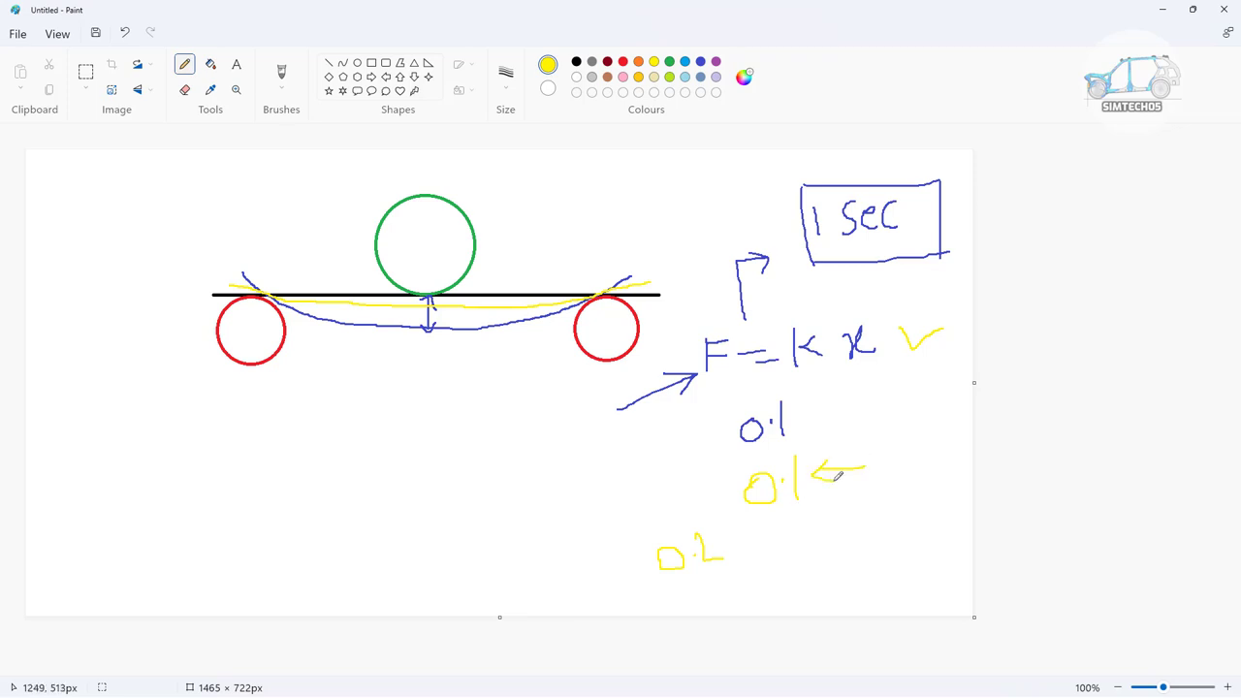
Write another yellow 0.1 beside the 0.2 and draw a curved bracket along the column of values.
{"action": "left_click_drag", "start_coordinate": [772, 528], "coordinate": [801, 553]}
{"action": "left_click", "coordinate": [788, 547]}
{"action": "mouse_move", "coordinate": [825, 389]}
{"action": "left_mouse_down"}
{"action": "mouse_move", "coordinate": [860, 439]}
{"action": "mouse_move", "coordinate": [877, 406]}
{"action": "mouse_move", "coordinate": [898, 549]}
{"action": "mouse_move", "coordinate": [856, 585]}
{"action": "left_mouse_up"}
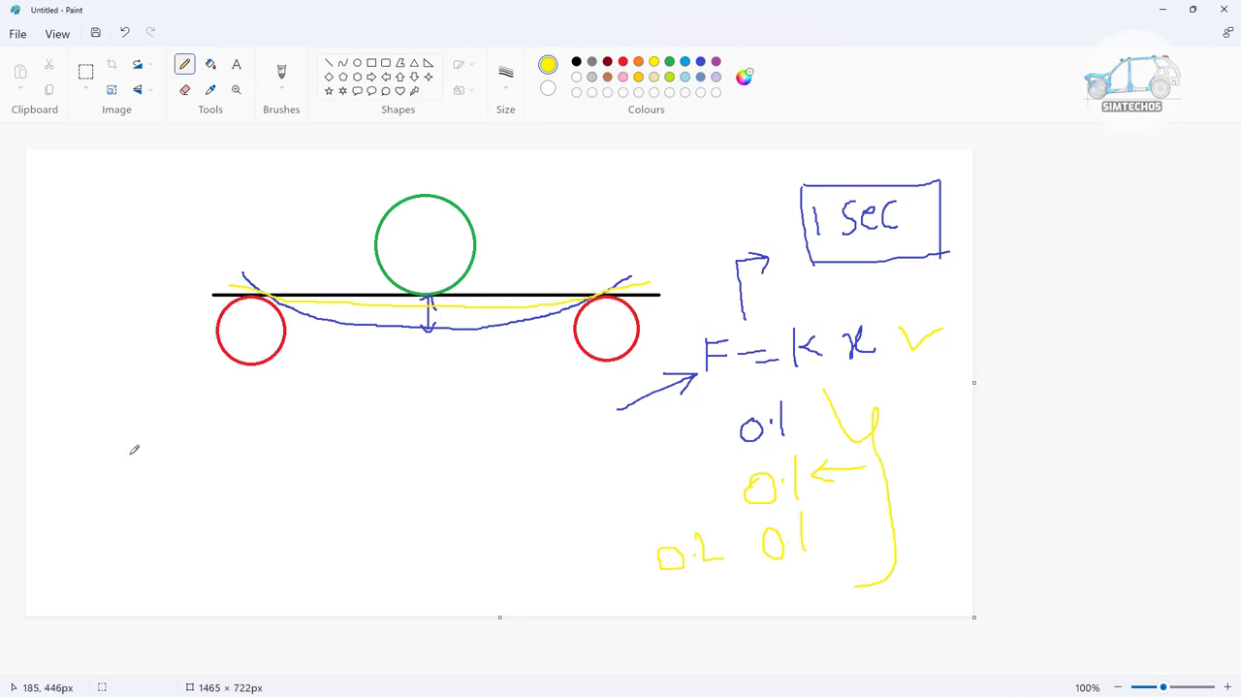
Draw a yellow horizontal line with end ticks below the bending sketch, and a red arc spanning above it.
{"action": "left_click_drag", "start_coordinate": [79, 483], "coordinate": [421, 482]}
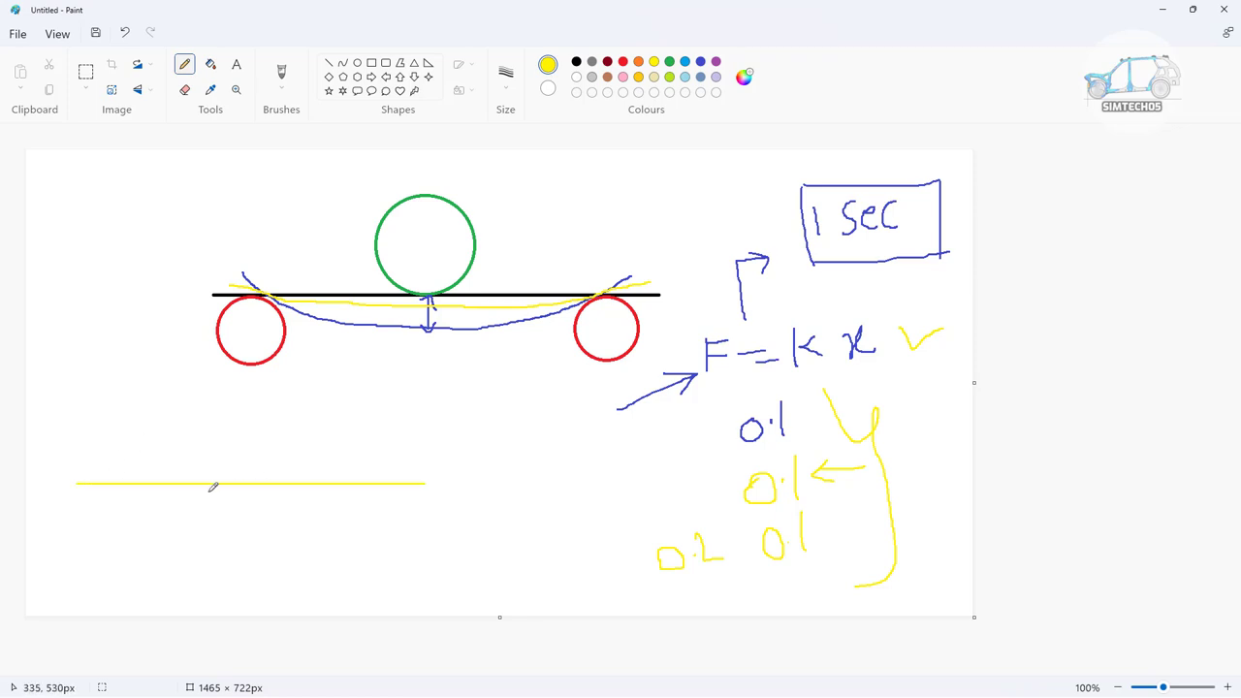
{"action": "left_click_drag", "start_coordinate": [74, 498], "coordinate": [77, 462]}
{"action": "left_click_drag", "start_coordinate": [428, 491], "coordinate": [427, 462]}
{"action": "left_click", "coordinate": [622, 61]}
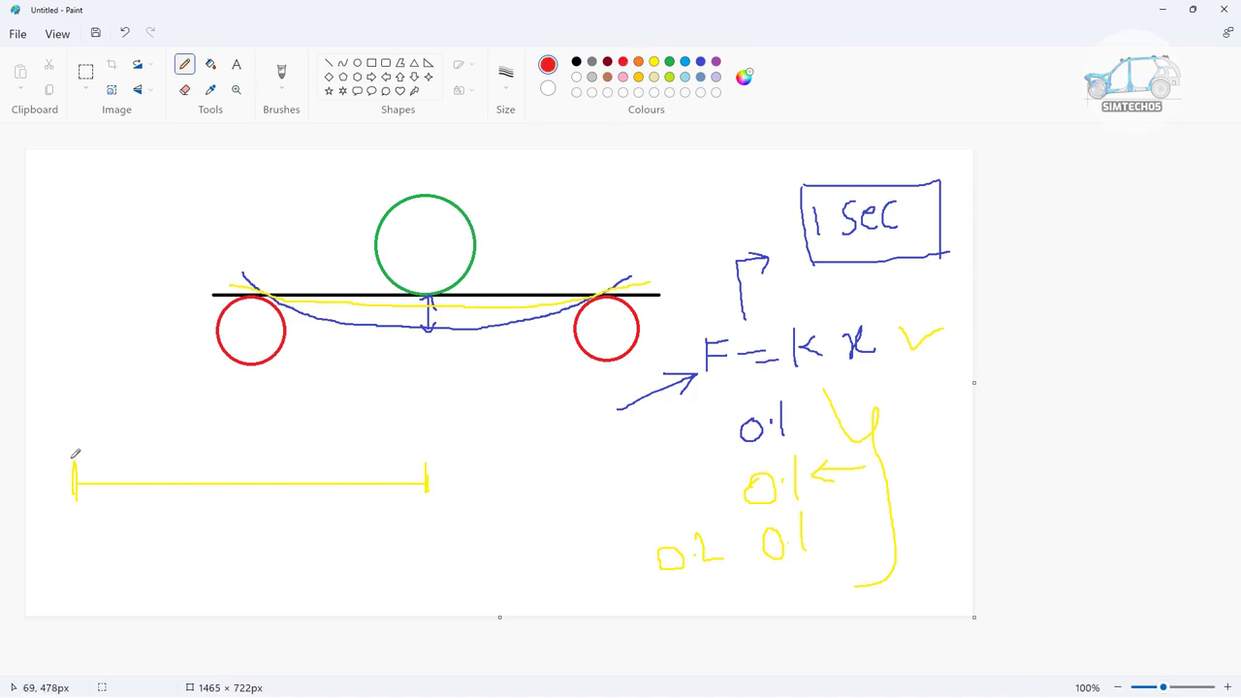
{"action": "mouse_move", "coordinate": [71, 458]}
{"action": "left_mouse_down"}
{"action": "mouse_move", "coordinate": [98, 427]}
{"action": "mouse_move", "coordinate": [192, 404]}
{"action": "mouse_move", "coordinate": [352, 401]}
{"action": "mouse_move", "coordinate": [446, 449]}
{"action": "left_mouse_up"}
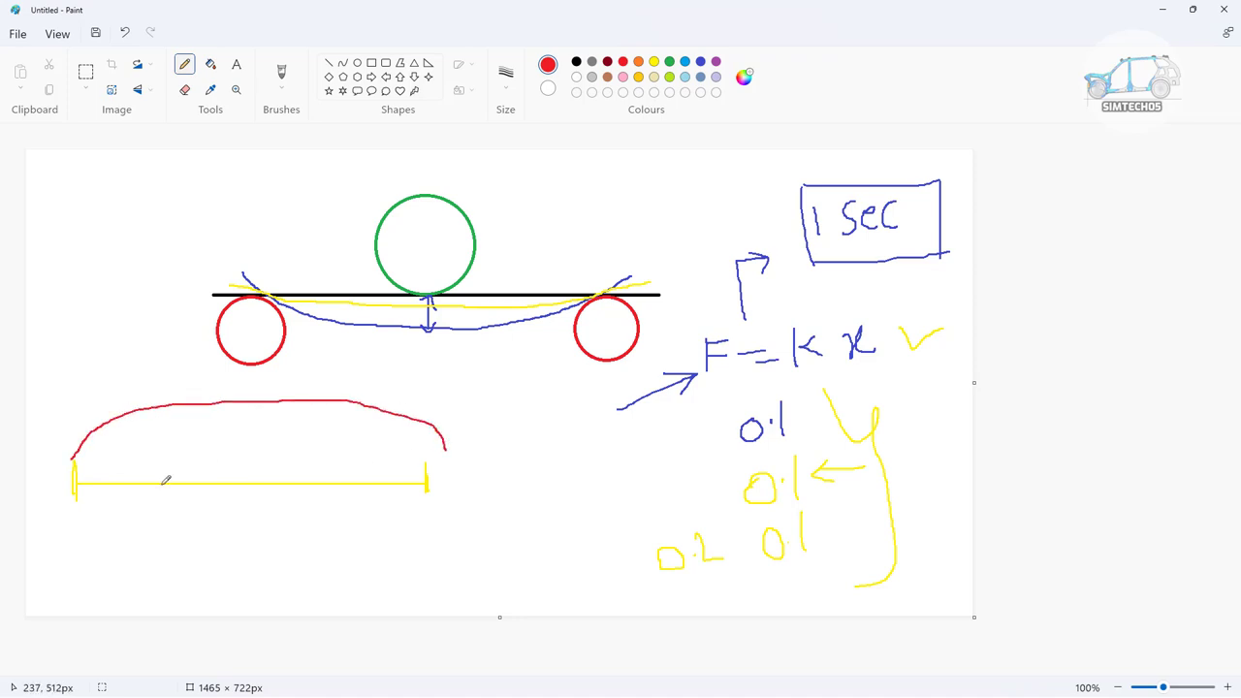
Mark red divisions and a row of dashes along the yellow line, and frame this diagram off with a red border.
{"action": "mouse_move", "coordinate": [77, 491]}
{"action": "left_mouse_down"}
{"action": "mouse_move", "coordinate": [122, 491]}
{"action": "mouse_move", "coordinate": [120, 503]}
{"action": "mouse_move", "coordinate": [284, 497]}
{"action": "left_mouse_up"}
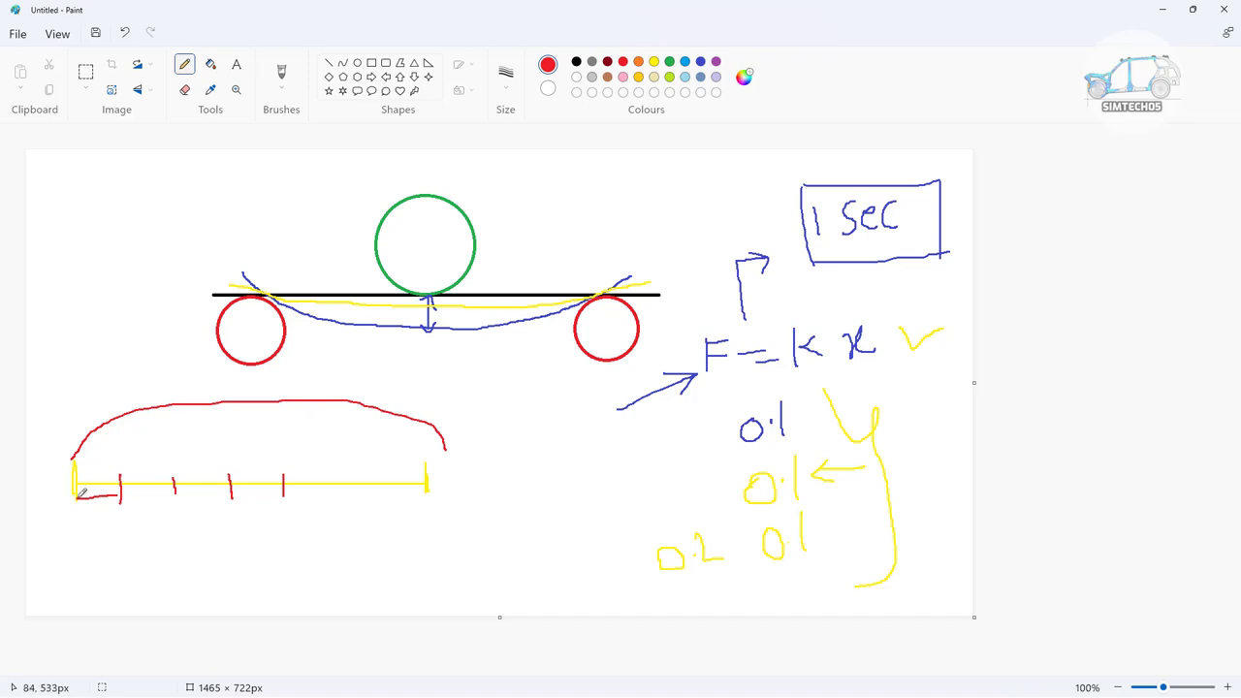
{"action": "mouse_move", "coordinate": [86, 488]}
{"action": "left_mouse_down"}
{"action": "mouse_move", "coordinate": [87, 503]}
{"action": "mouse_move", "coordinate": [125, 492]}
{"action": "left_mouse_up"}
{"action": "mouse_move", "coordinate": [27, 370]}
{"action": "left_mouse_down"}
{"action": "mouse_move", "coordinate": [181, 383]}
{"action": "mouse_move", "coordinate": [463, 384]}
{"action": "mouse_move", "coordinate": [477, 611]}
{"action": "left_mouse_up"}
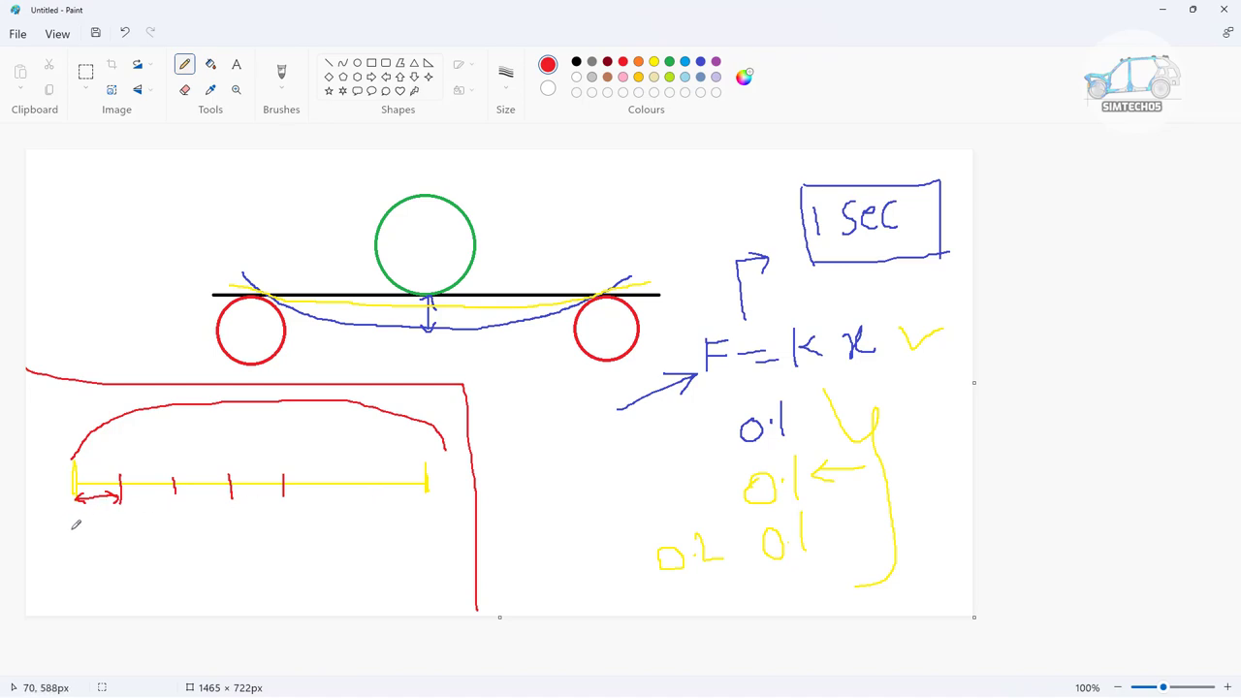
{"action": "left_click_drag", "start_coordinate": [71, 530], "coordinate": [346, 522]}
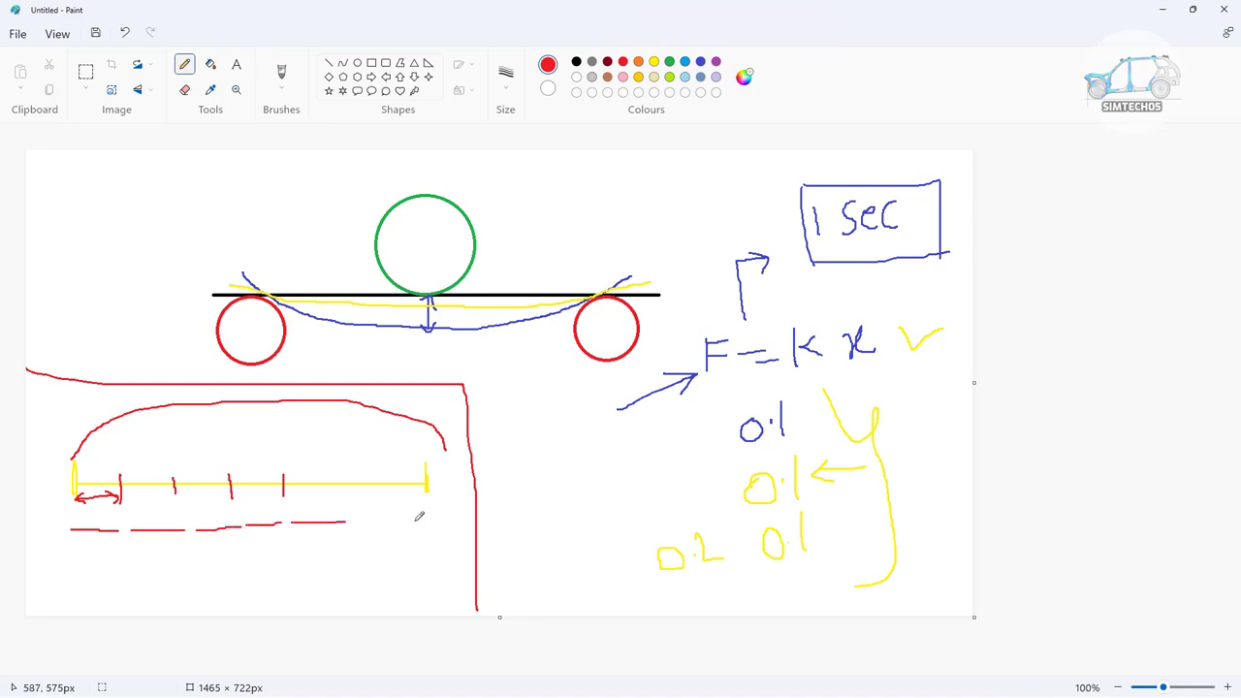
Write 10 in red at the yellow line's end, a circled 0.1 above its first division, and 0.01 below the dashes.
{"action": "mouse_move", "coordinate": [431, 517]}
{"action": "left_mouse_down"}
{"action": "mouse_move", "coordinate": [432, 540]}
{"action": "mouse_move", "coordinate": [450, 539]}
{"action": "mouse_move", "coordinate": [454, 516]}
{"action": "left_mouse_up"}
{"action": "mouse_move", "coordinate": [101, 454]}
{"action": "left_mouse_down"}
{"action": "mouse_move", "coordinate": [93, 464]}
{"action": "mouse_move", "coordinate": [114, 456]}
{"action": "left_mouse_up"}
{"action": "left_click", "coordinate": [108, 459]}
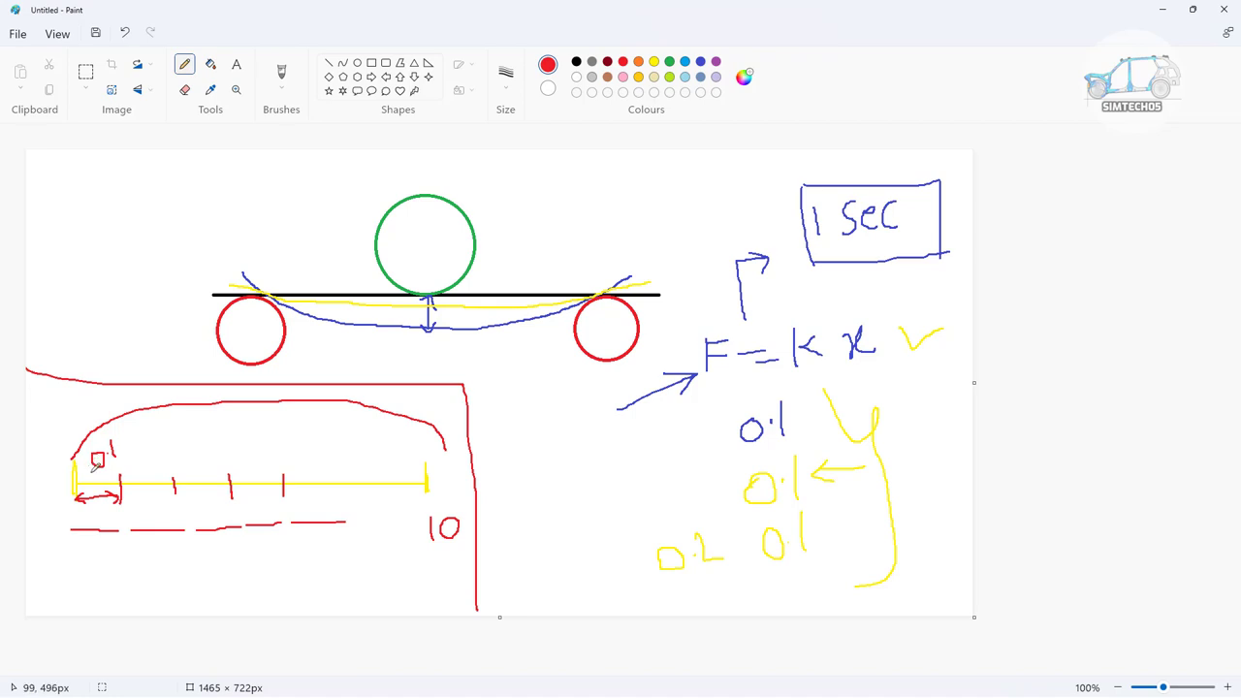
{"action": "mouse_move", "coordinate": [108, 436]}
{"action": "left_mouse_down"}
{"action": "mouse_move", "coordinate": [89, 470]}
{"action": "mouse_move", "coordinate": [132, 448]}
{"action": "mouse_move", "coordinate": [116, 438]}
{"action": "left_mouse_up"}
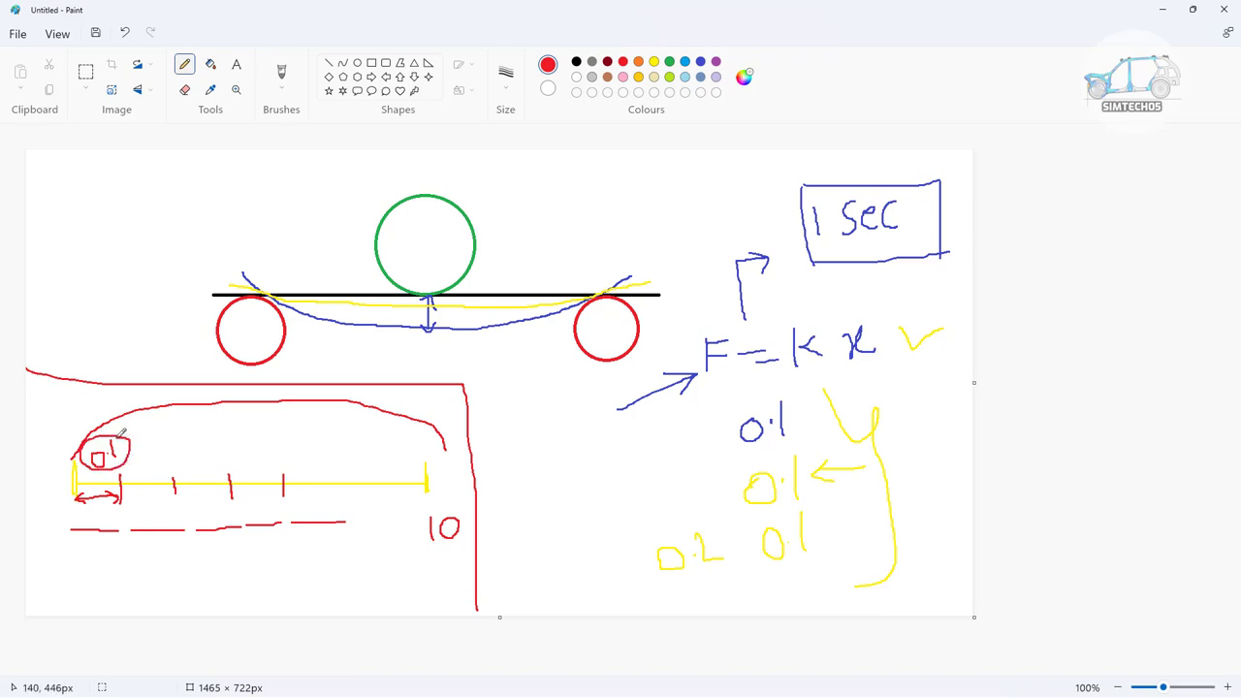
{"action": "mouse_move", "coordinate": [92, 566]}
{"action": "left_mouse_down"}
{"action": "mouse_move", "coordinate": [88, 582]}
{"action": "mouse_move", "coordinate": [122, 559]}
{"action": "mouse_move", "coordinate": [130, 580]}
{"action": "left_mouse_up"}
{"action": "left_click", "coordinate": [107, 575]}
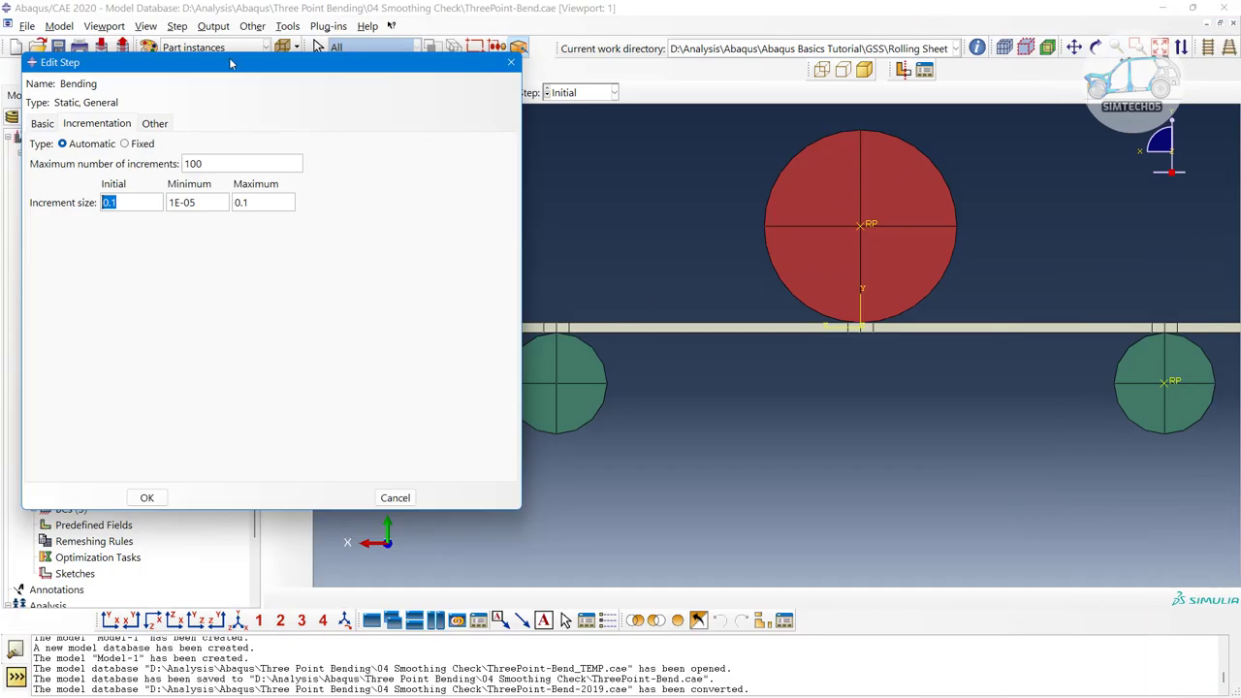
Switch to Abaqus/CAE and set the Bending step's maximum increment size to 0.2.
{"action": "left_click_drag", "start_coordinate": [231, 64], "coordinate": [552, 114]}
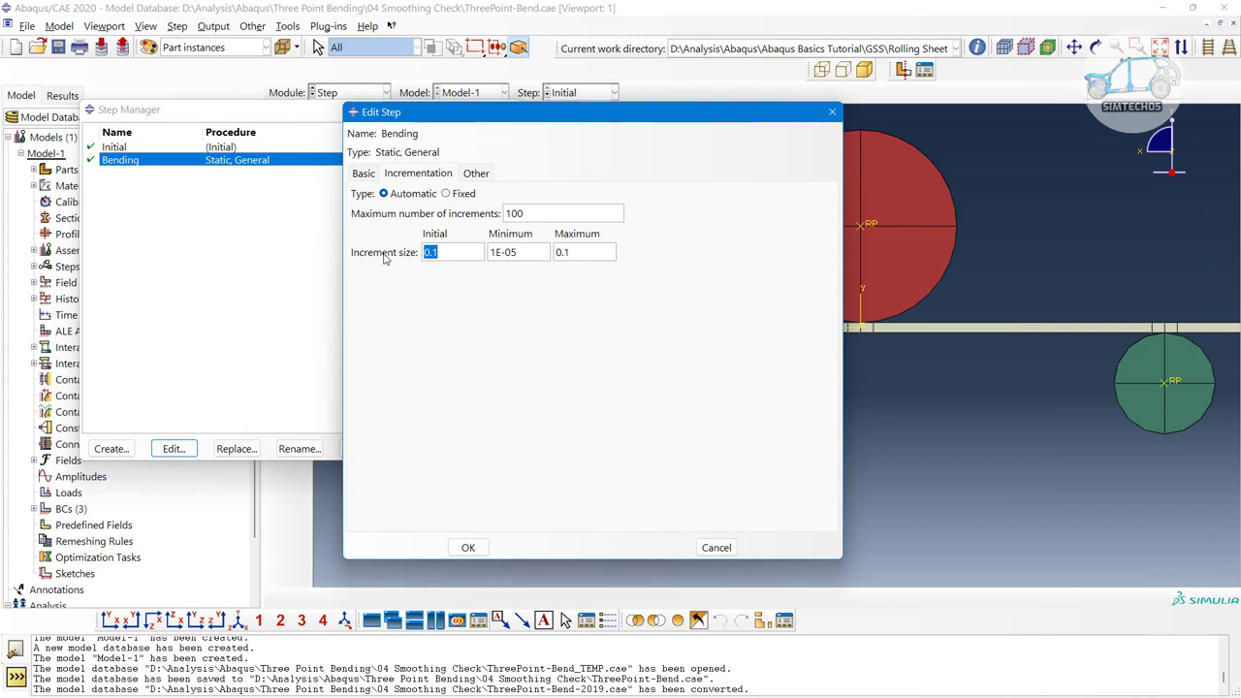
{"action": "left_click", "coordinate": [448, 250]}
{"action": "left_click_drag", "start_coordinate": [441, 253], "coordinate": [421, 252]}
{"action": "left_click_drag", "start_coordinate": [519, 250], "coordinate": [503, 256]}
{"action": "left_click_drag", "start_coordinate": [470, 250], "coordinate": [394, 251]}
{"action": "left_click", "coordinate": [571, 253]}
{"action": "left_click_drag", "start_coordinate": [582, 252], "coordinate": [532, 246]}
Switch to Paint and draw green double-headed arrows above the first two divisions of the yellow line.
{"action": "key", "text": "alt+Tab"}
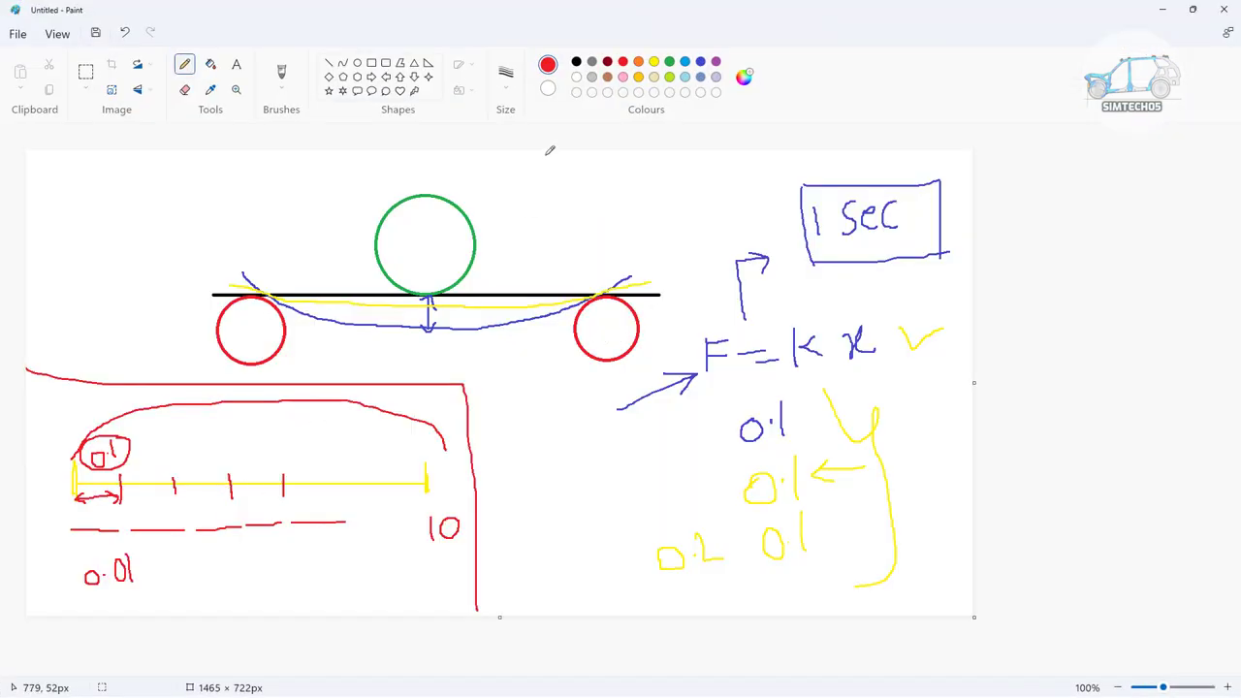
{"action": "left_click", "coordinate": [669, 61]}
{"action": "left_click_drag", "start_coordinate": [77, 468], "coordinate": [146, 466]}
{"action": "key", "text": "ctrl+z"}
{"action": "mouse_move", "coordinate": [81, 472]}
{"action": "left_mouse_down"}
{"action": "mouse_move", "coordinate": [126, 467]}
{"action": "mouse_move", "coordinate": [80, 466]}
{"action": "mouse_move", "coordinate": [176, 476]}
{"action": "mouse_move", "coordinate": [125, 477]}
{"action": "mouse_move", "coordinate": [175, 475]}
{"action": "left_mouse_up"}
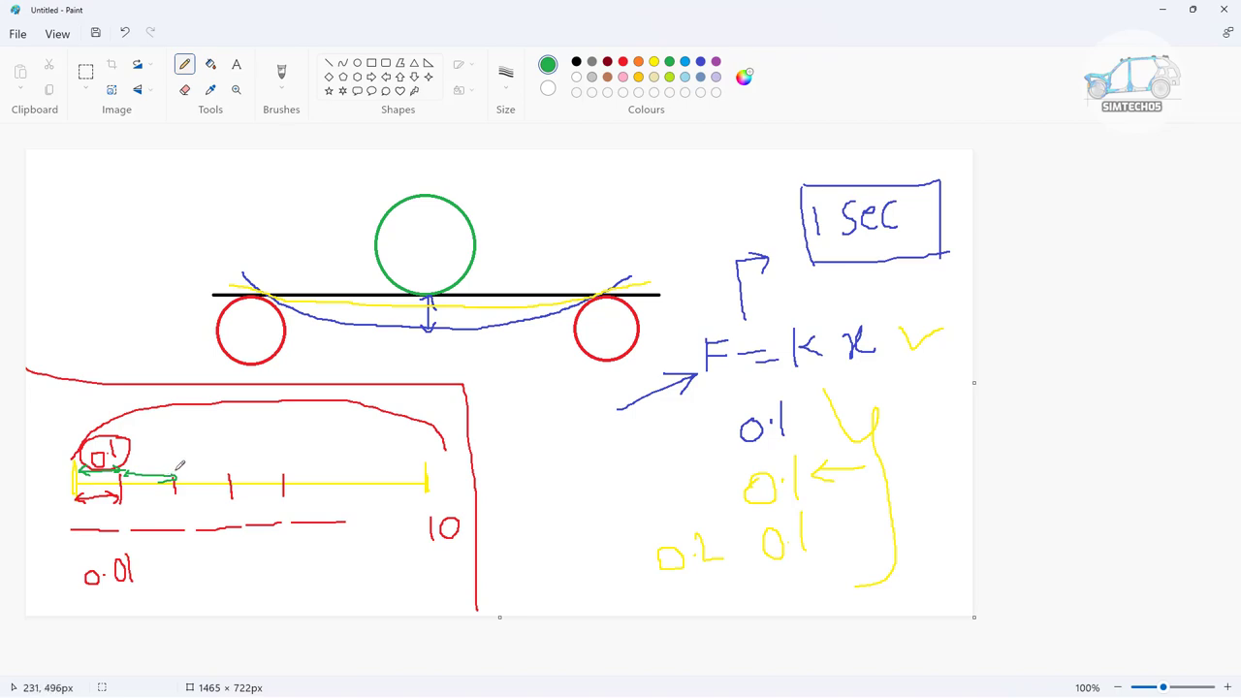
Draw two longer green double-headed arrows along the rest of the yellow line and label the first one 0.2.
{"action": "mouse_move", "coordinate": [177, 473]}
{"action": "left_mouse_down"}
{"action": "mouse_move", "coordinate": [279, 464]}
{"action": "mouse_move", "coordinate": [189, 479]}
{"action": "left_mouse_up"}
{"action": "mouse_move", "coordinate": [228, 423]}
{"action": "left_mouse_down"}
{"action": "mouse_move", "coordinate": [244, 416]}
{"action": "mouse_move", "coordinate": [244, 439]}
{"action": "mouse_move", "coordinate": [267, 427]}
{"action": "left_mouse_up"}
{"action": "left_click", "coordinate": [235, 434]}
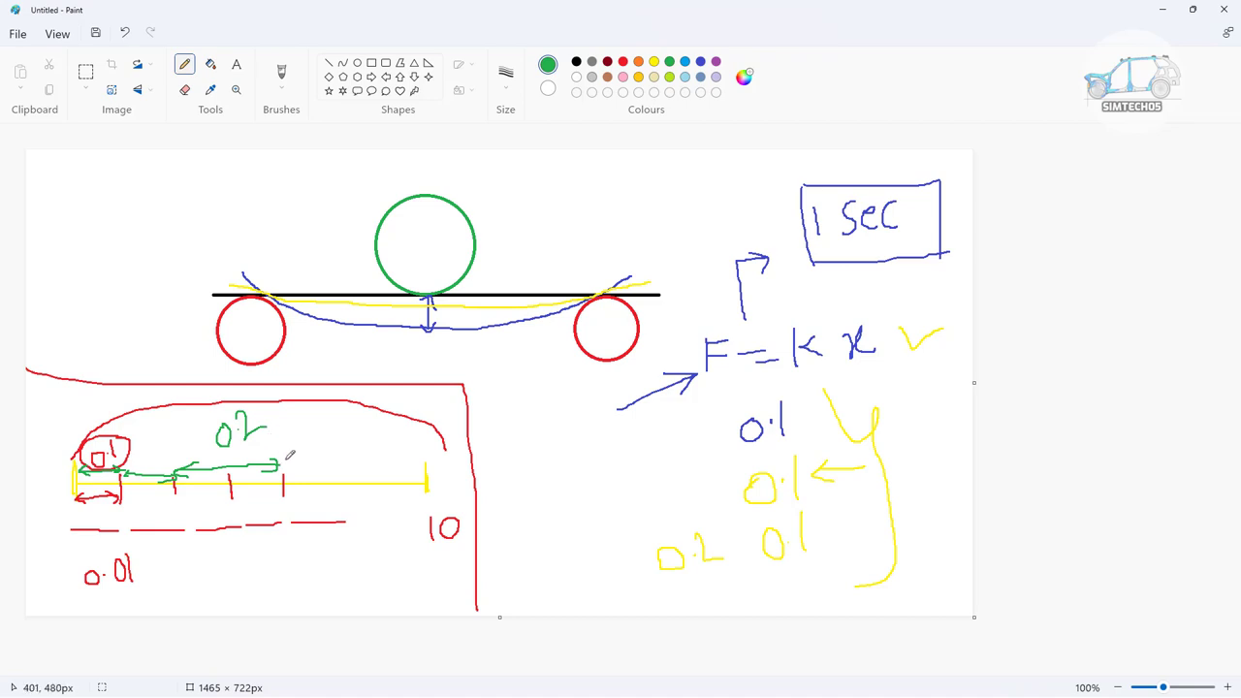
{"action": "mouse_move", "coordinate": [287, 467]}
{"action": "left_mouse_down"}
{"action": "mouse_move", "coordinate": [369, 464]}
{"action": "mouse_move", "coordinate": [297, 468]}
{"action": "left_mouse_up"}
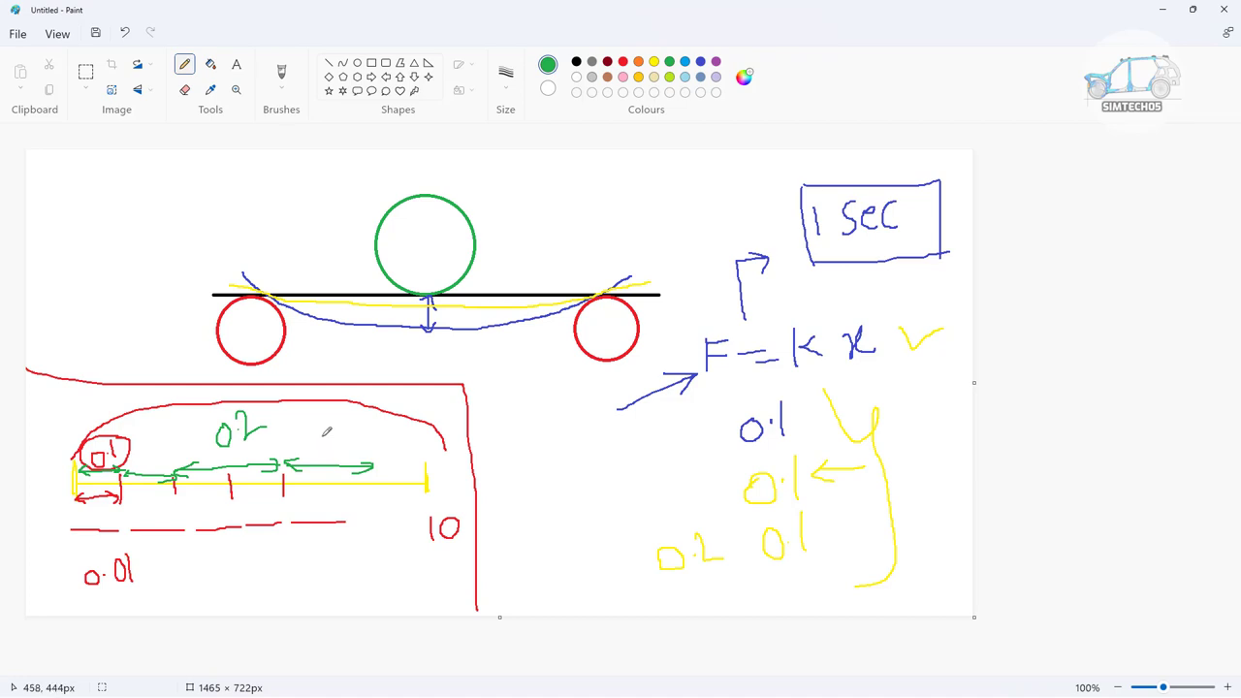
Draw a green vertical line across the last arrow and write 0.05 in green above it.
{"action": "left_click_drag", "start_coordinate": [323, 437], "coordinate": [320, 507]}
{"action": "left_click_drag", "start_coordinate": [296, 438], "coordinate": [327, 408]}
{"action": "left_click", "coordinate": [301, 438]}
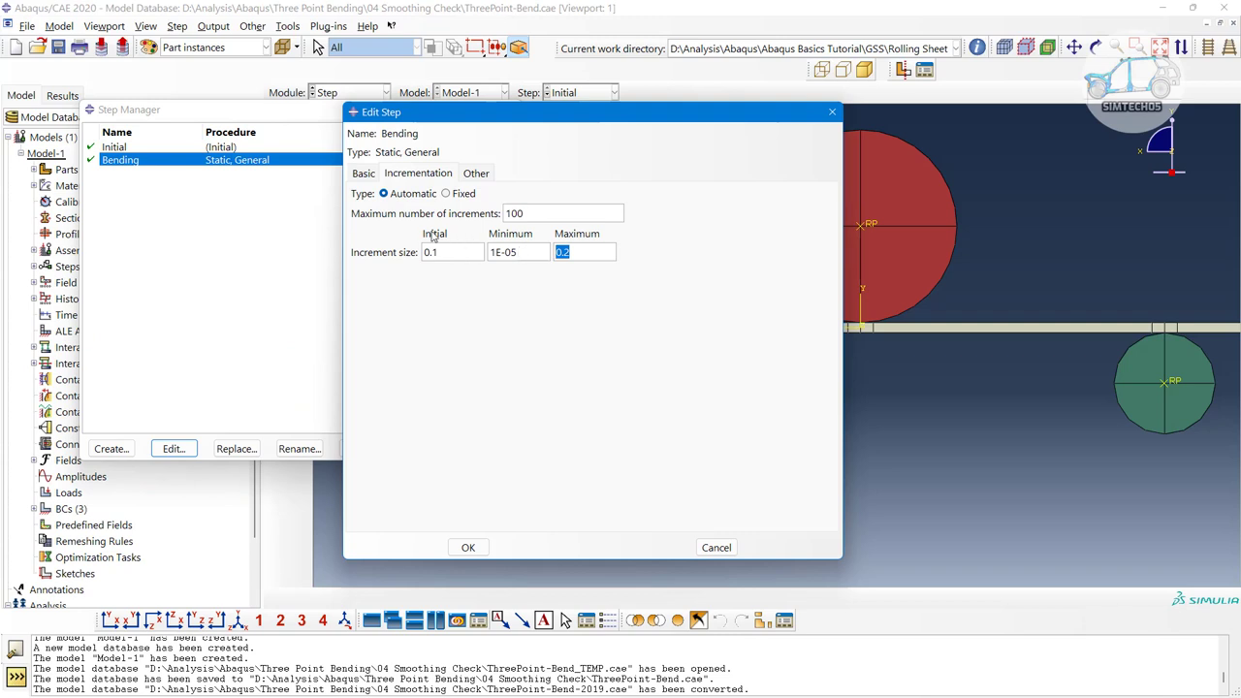
Write 0.0001 in green below the row of dashes and underline it.
{"action": "double_click", "coordinate": [532, 212]}
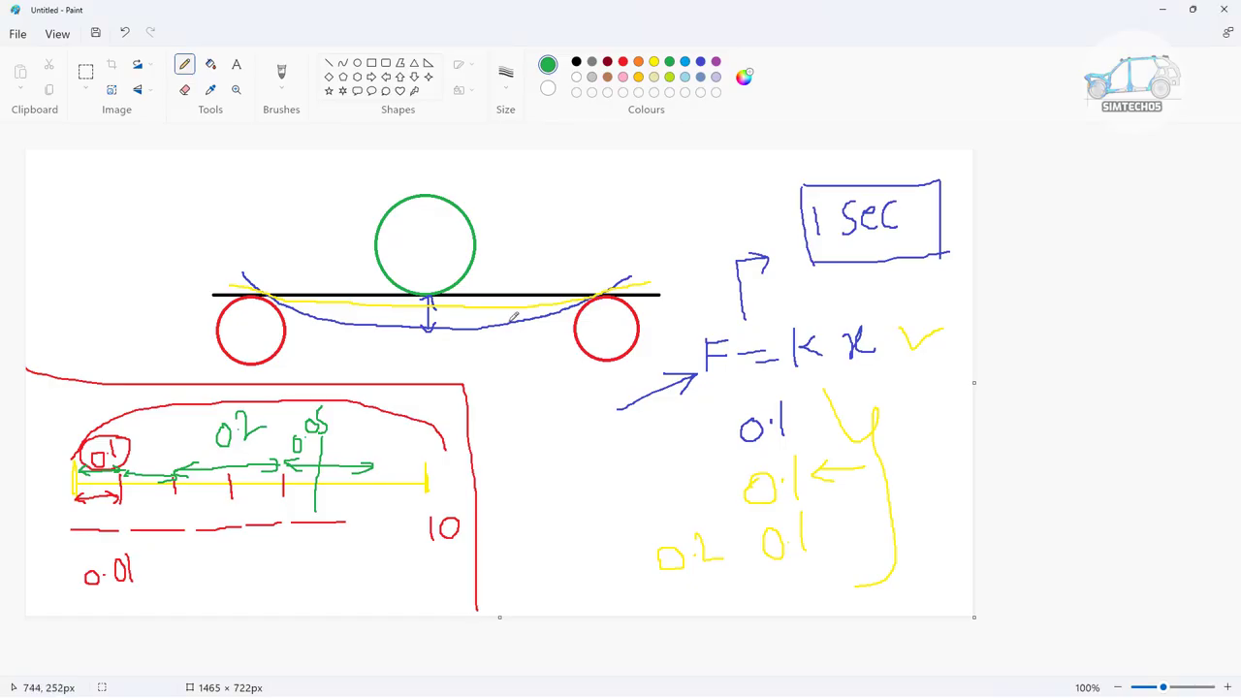
{"action": "mouse_move", "coordinate": [298, 565]}
{"action": "left_mouse_down"}
{"action": "mouse_move", "coordinate": [368, 545]}
{"action": "mouse_move", "coordinate": [362, 530]}
{"action": "mouse_move", "coordinate": [378, 568]}
{"action": "left_mouse_up"}
{"action": "left_click", "coordinate": [308, 570]}
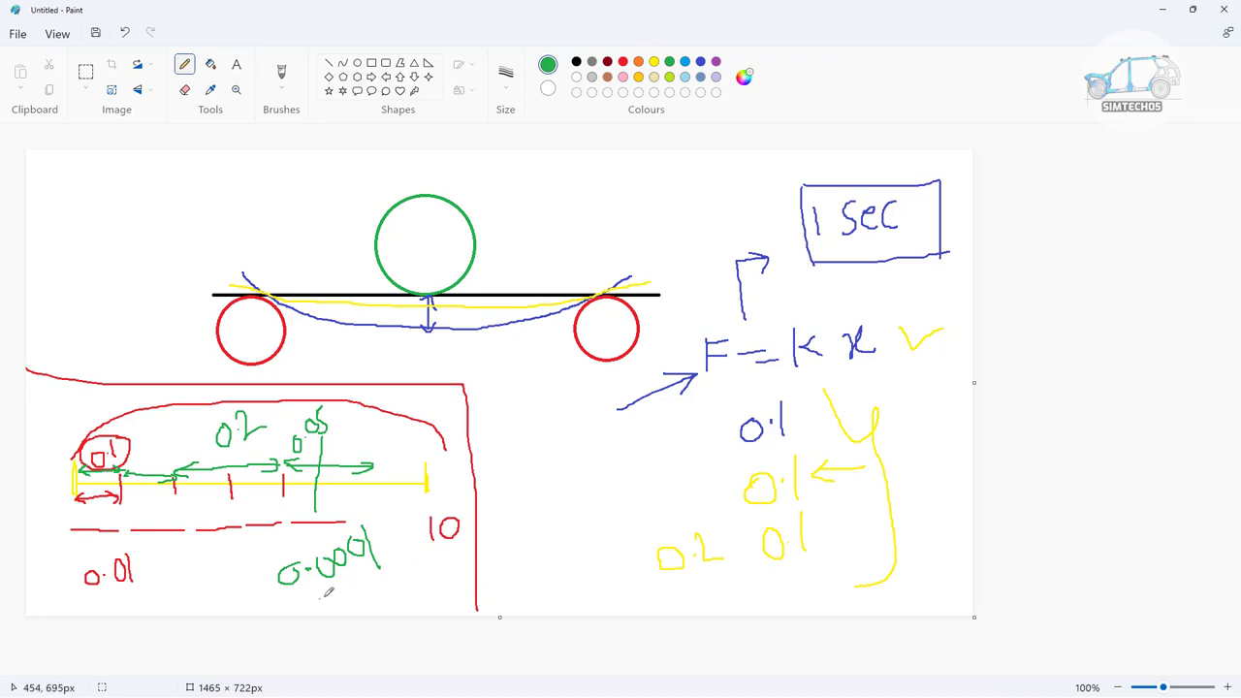
{"action": "left_click_drag", "start_coordinate": [320, 599], "coordinate": [391, 572]}
{"action": "mouse_move", "coordinate": [402, 541]}
{"action": "left_mouse_down"}
{"action": "mouse_move", "coordinate": [389, 545]}
{"action": "mouse_move", "coordinate": [415, 530]}
{"action": "mouse_move", "coordinate": [400, 534]}
{"action": "left_mouse_up"}
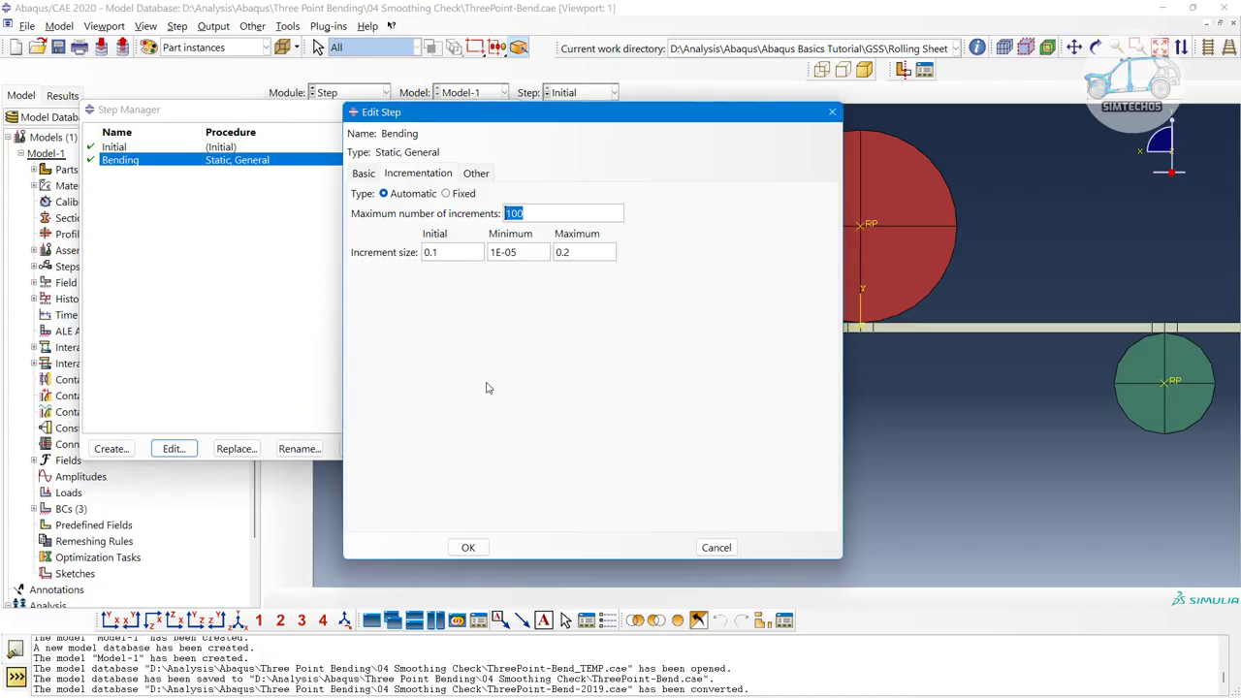
Switch to Abaqus/CAE and review the Bending step's increment limit, increment sizes and equation solver options.
{"action": "left_click", "coordinate": [546, 213]}
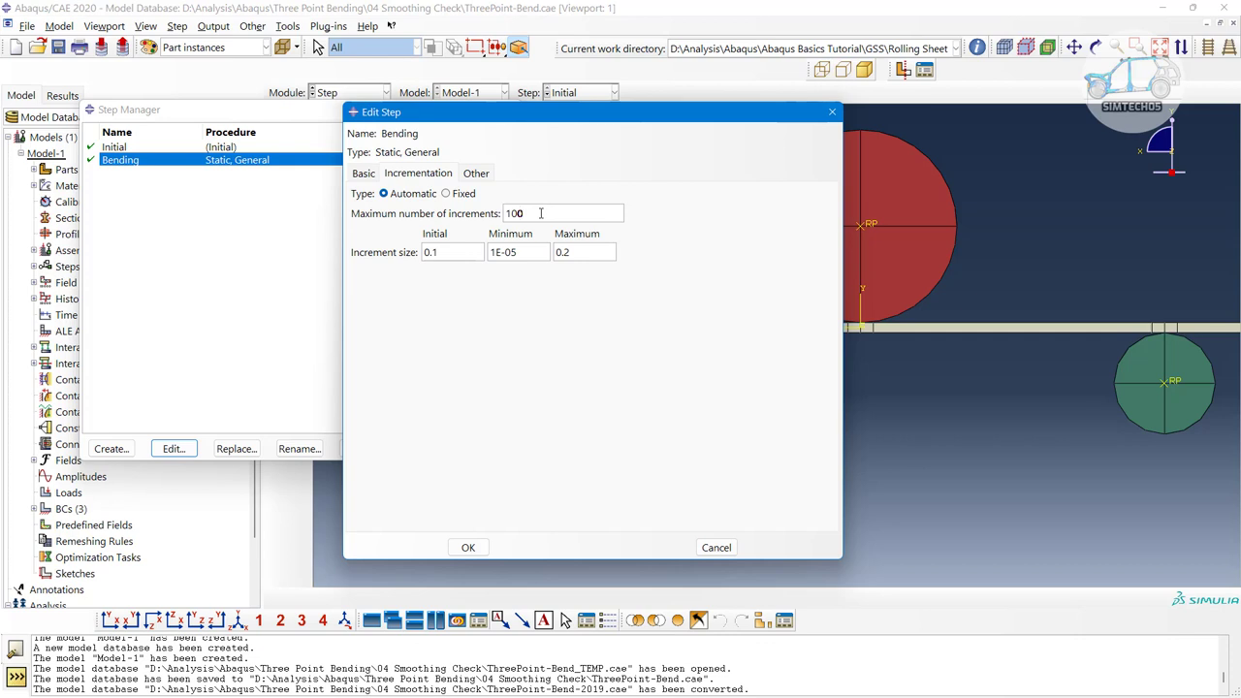
{"action": "double_click", "coordinate": [504, 214]}
{"action": "key", "text": "Tab"}
{"action": "left_click_drag", "start_coordinate": [586, 256], "coordinate": [495, 268]}
{"action": "left_click", "coordinate": [476, 174]}
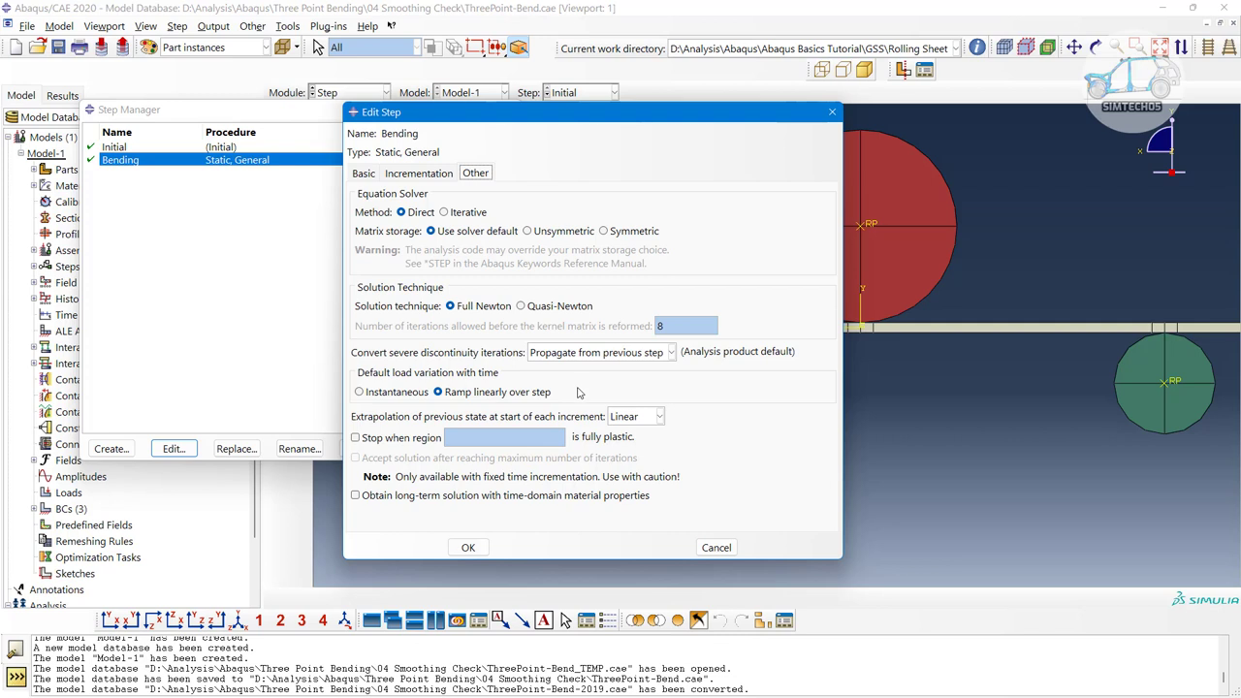
{"action": "left_click", "coordinate": [411, 177]}
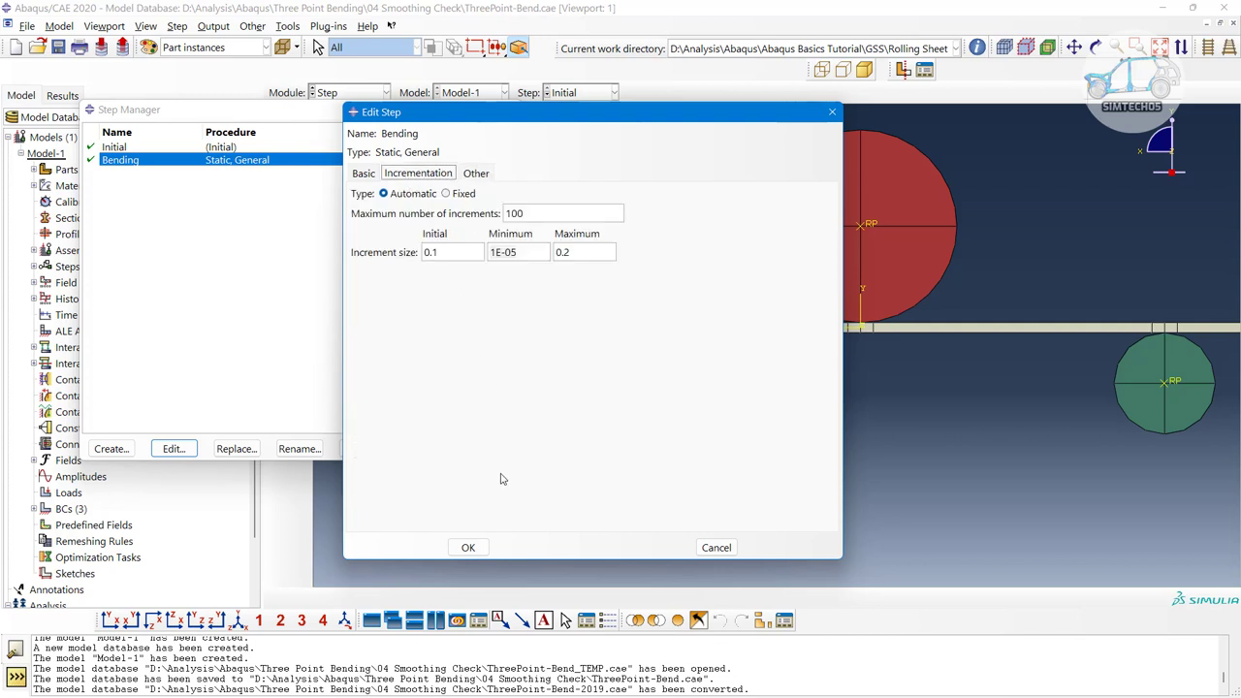
Move the step editor clear of the step list and compare the basic settings with the increment limit and sizes.
{"action": "left_click_drag", "start_coordinate": [446, 119], "coordinate": [623, 99]}
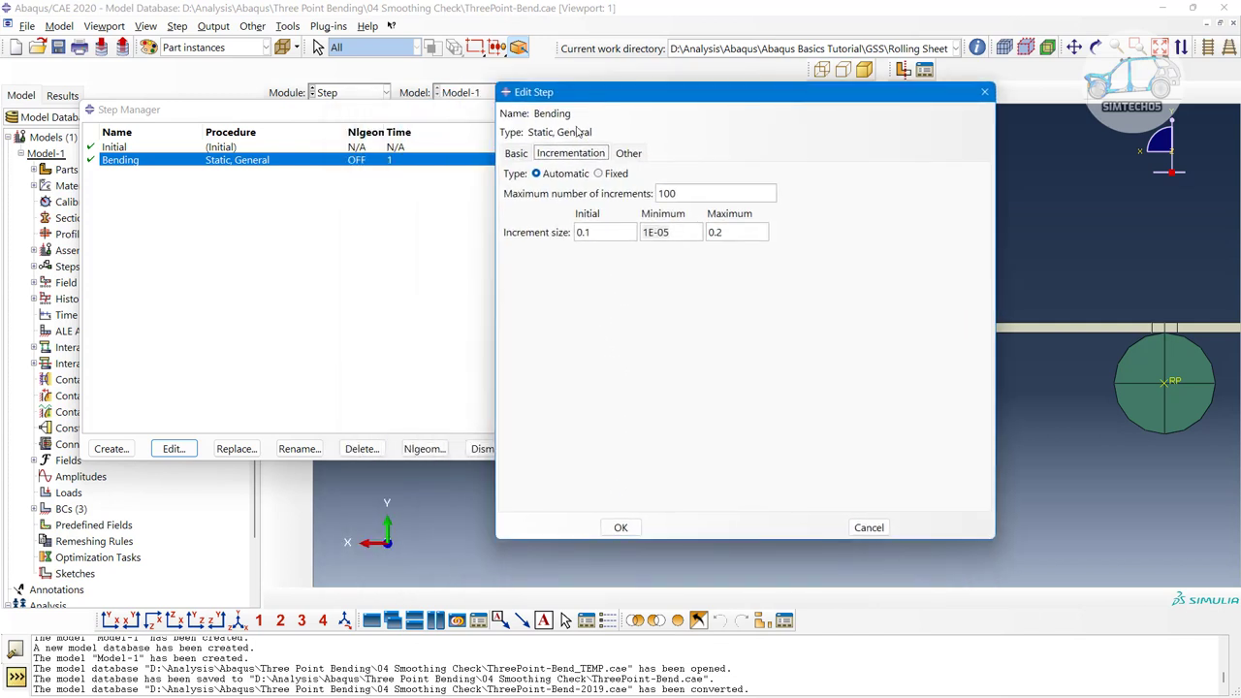
{"action": "left_click", "coordinate": [516, 155]}
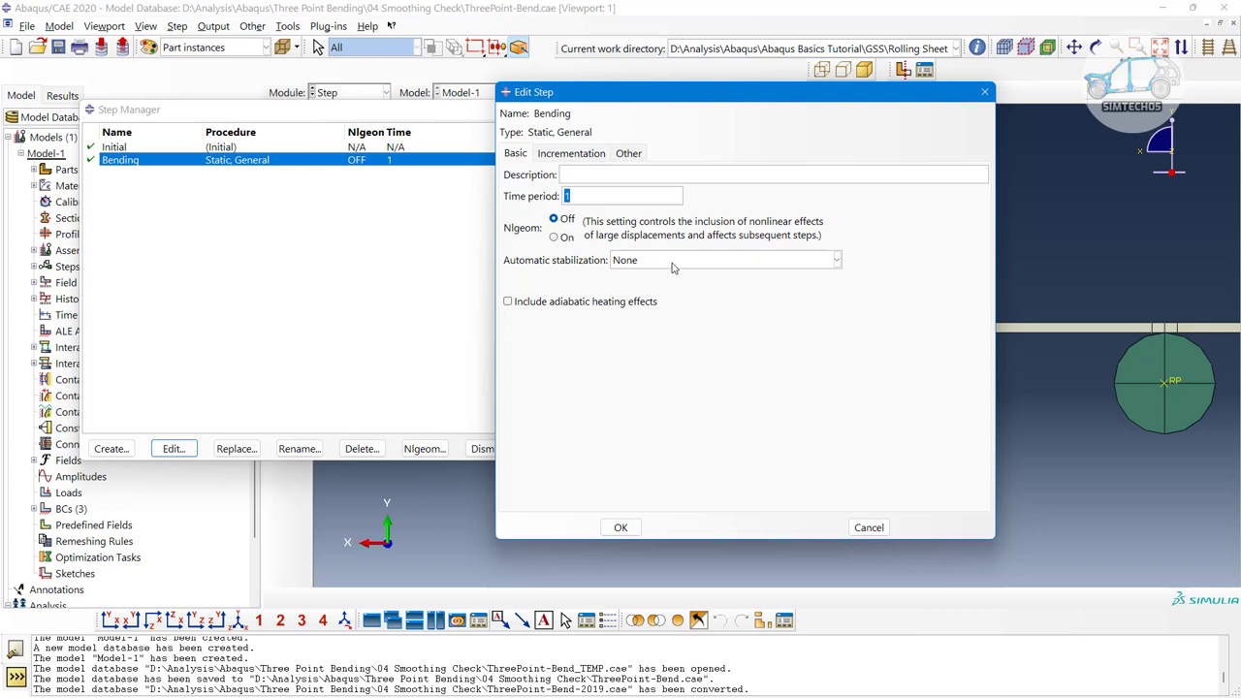
{"action": "left_click", "coordinate": [575, 155]}
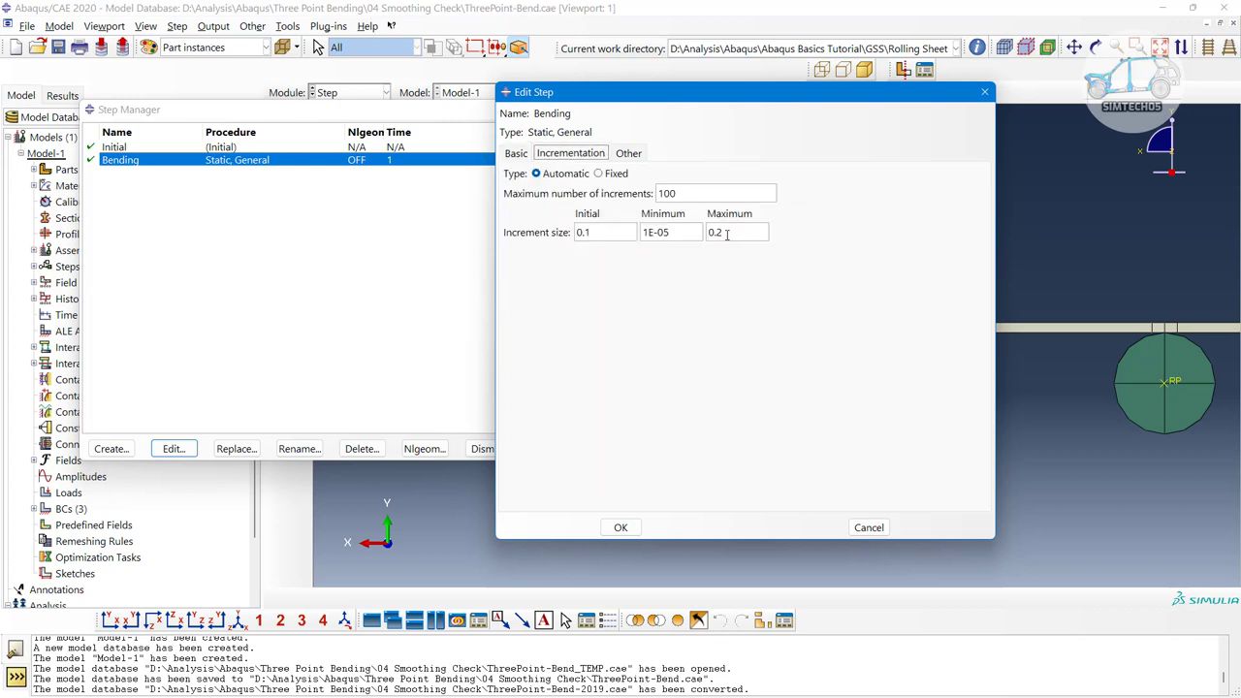
{"action": "double_click", "coordinate": [676, 194]}
{"action": "left_click_drag", "start_coordinate": [606, 232], "coordinate": [576, 232]}
{"action": "left_click_drag", "start_coordinate": [671, 231], "coordinate": [594, 232]}
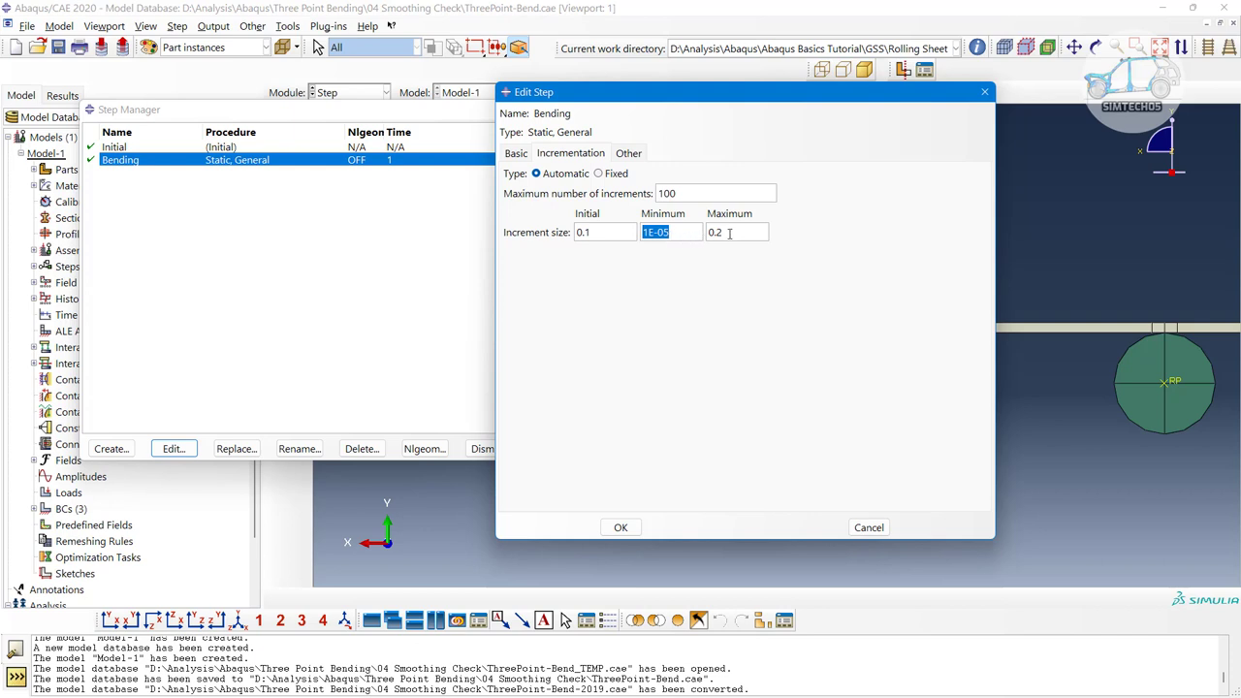
{"action": "left_click_drag", "start_coordinate": [730, 232], "coordinate": [709, 232]}
Increase the Bending step's time period, accept the edited step, and close the Step Manager.
{"action": "left_click", "coordinate": [516, 153]}
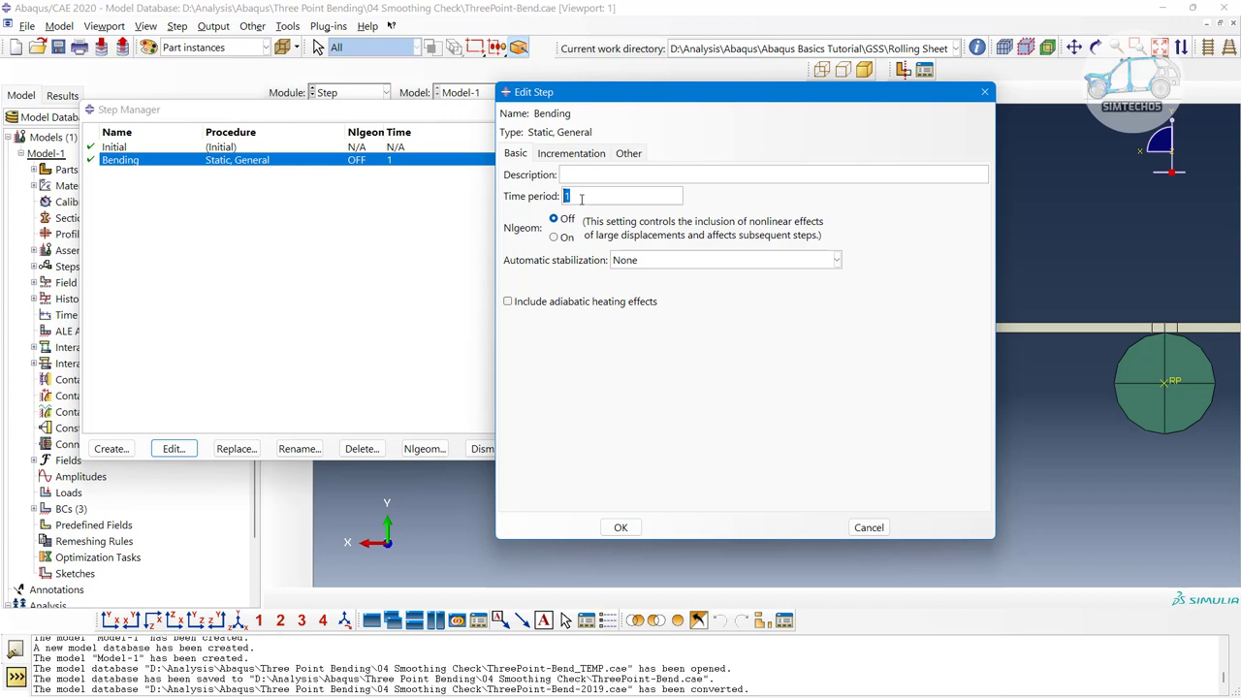
{"action": "type", "text": "10"}
{"action": "left_click", "coordinate": [573, 155]}
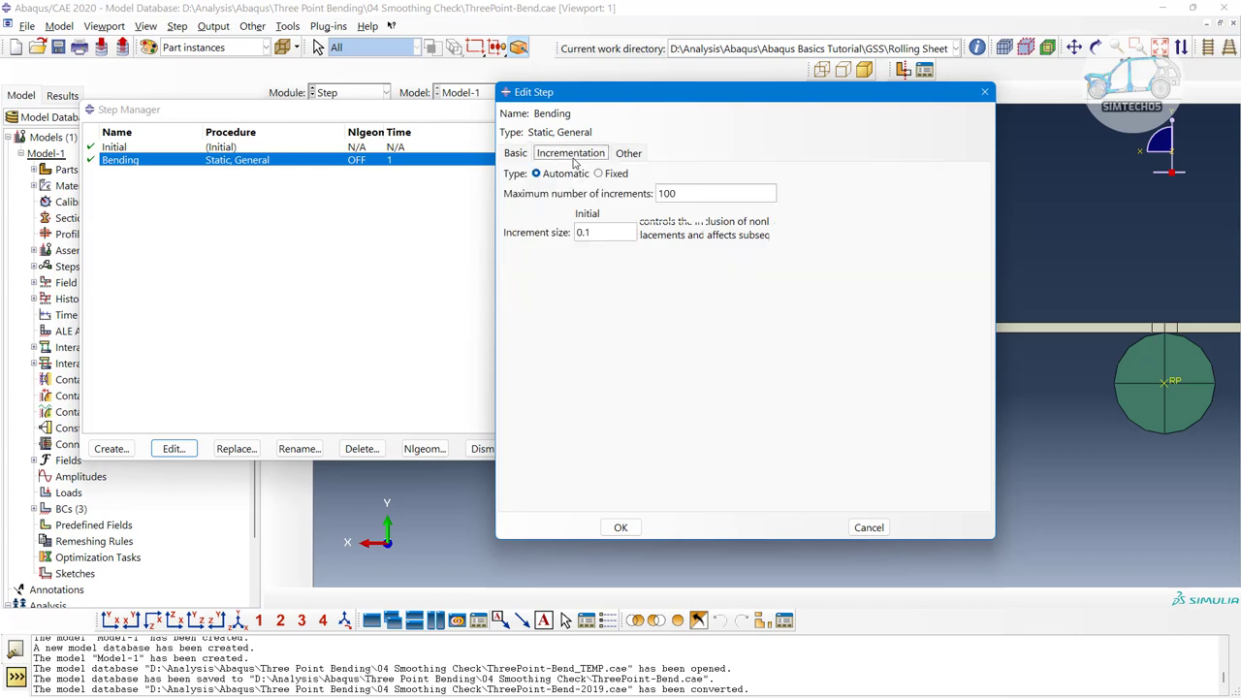
{"action": "left_click_drag", "start_coordinate": [591, 233], "coordinate": [565, 238]}
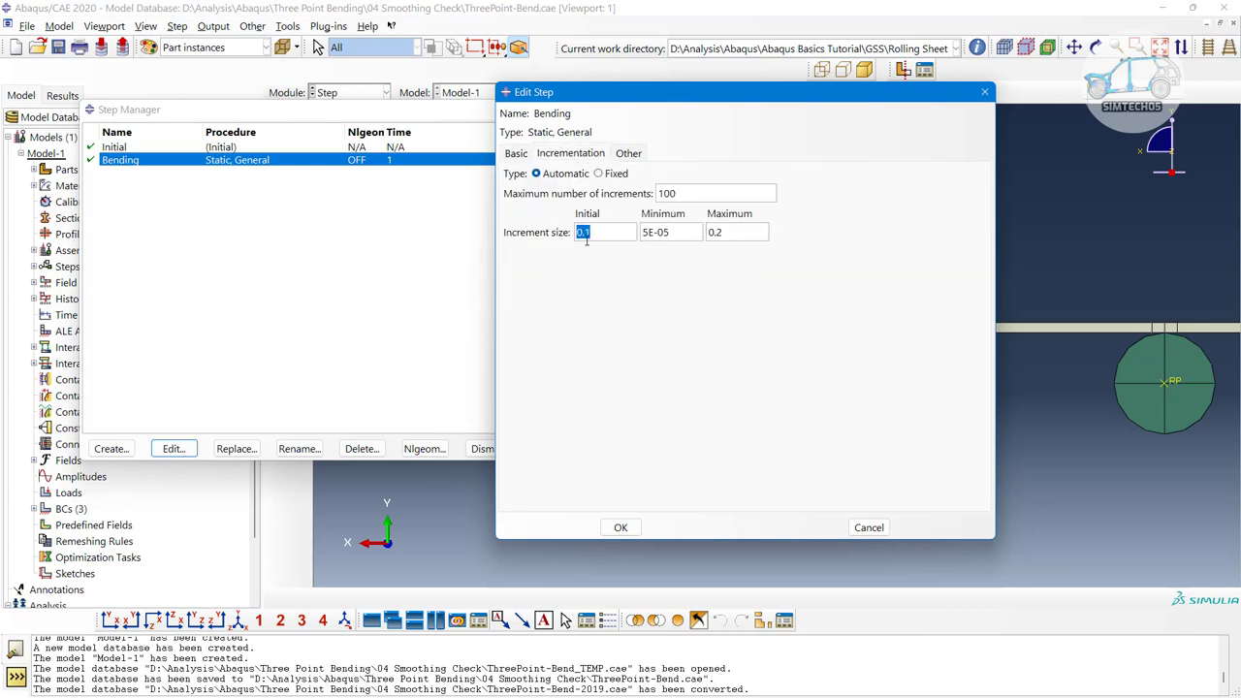
{"action": "left_click_drag", "start_coordinate": [691, 193], "coordinate": [658, 194]}
{"action": "left_click", "coordinate": [516, 153]}
{"action": "left_click", "coordinate": [578, 159]}
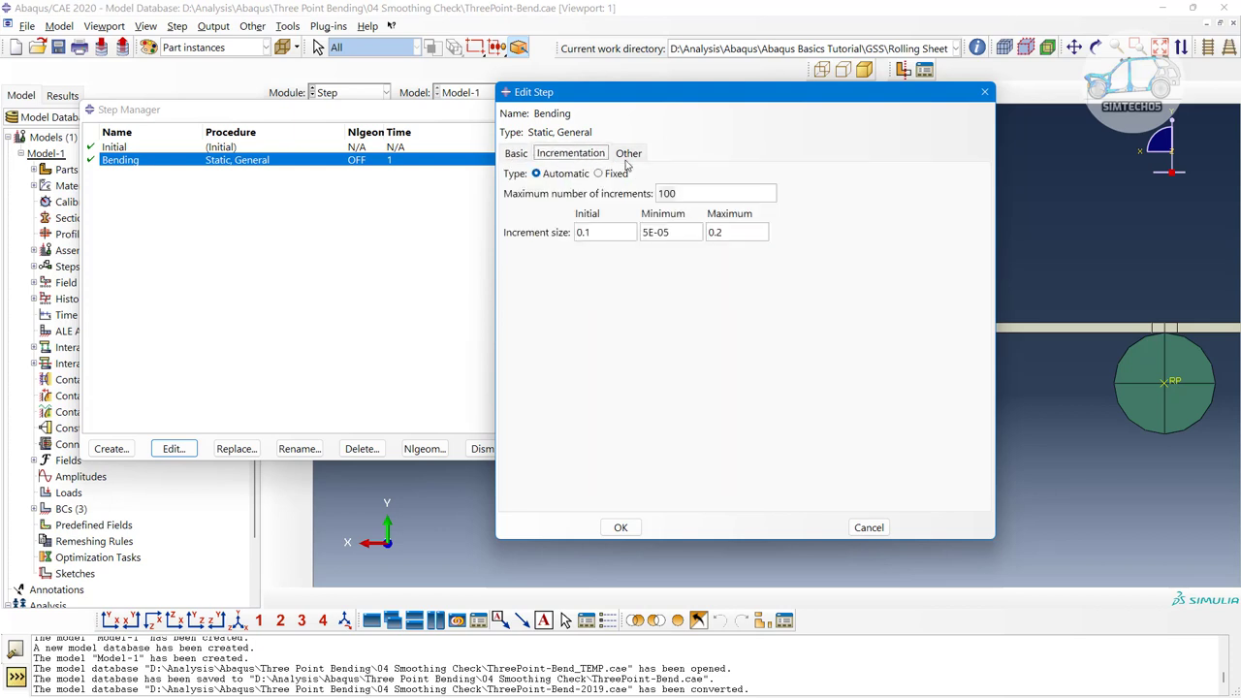
{"action": "left_click", "coordinate": [621, 528]}
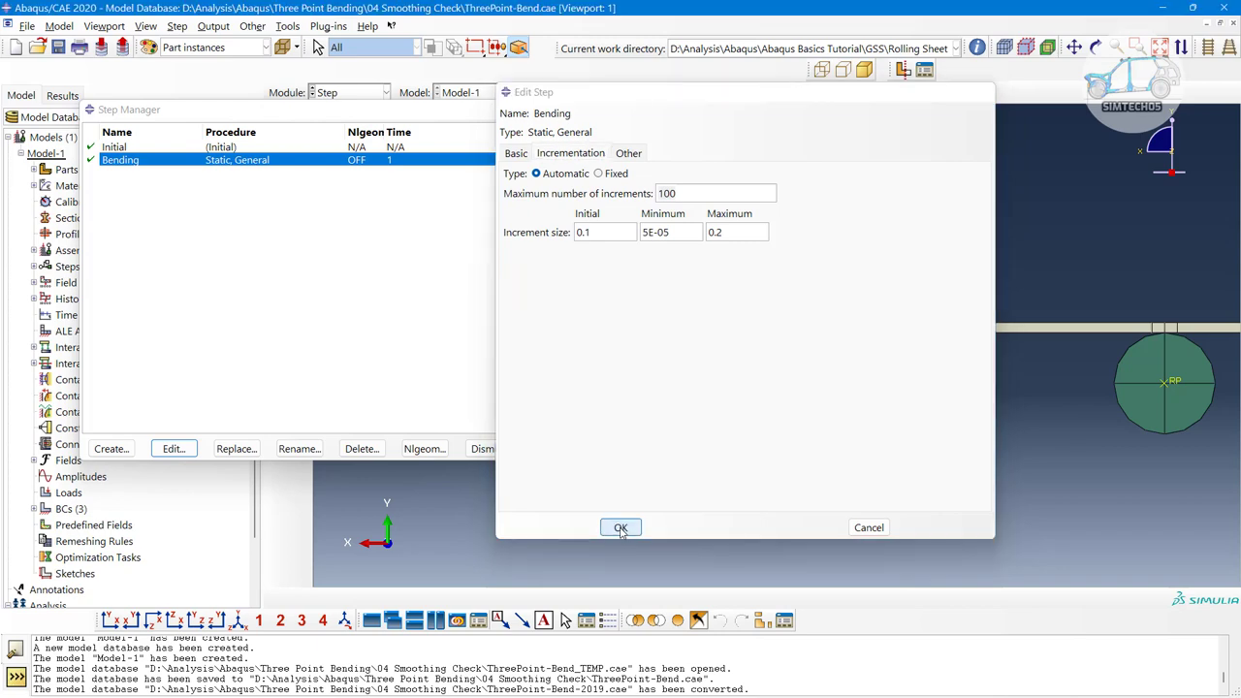
{"action": "left_click", "coordinate": [485, 448]}
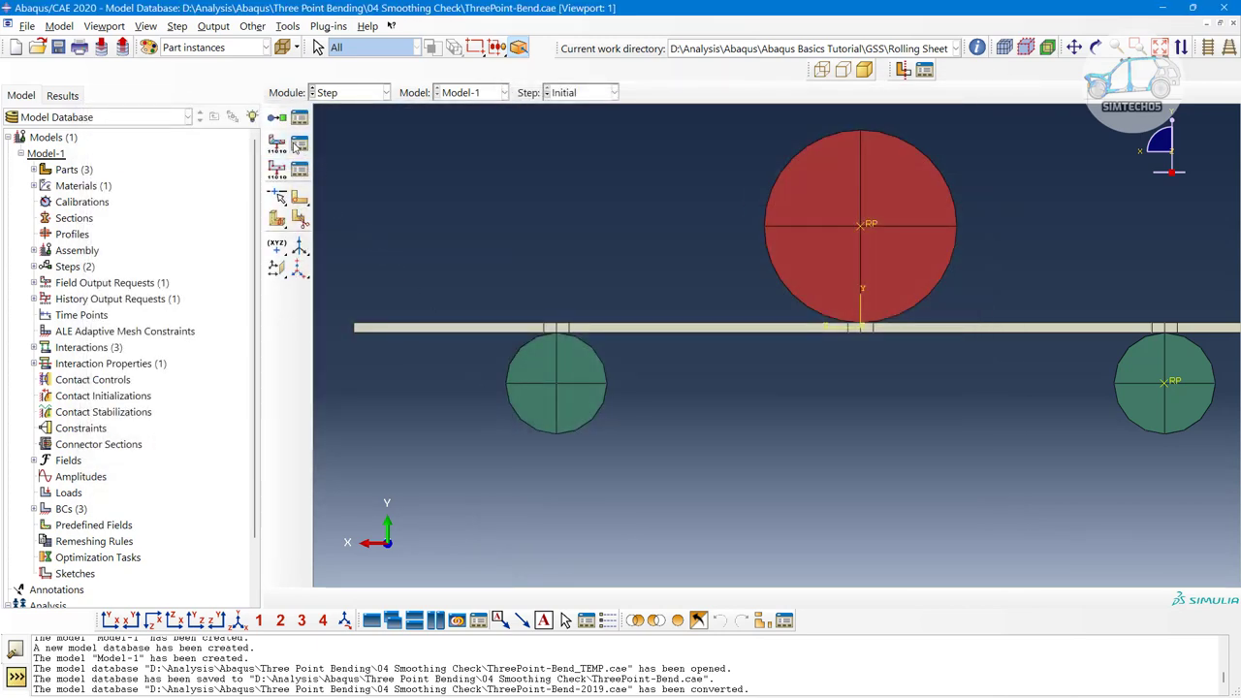
Open the field and history output request managers and place the history one below the field one.
{"action": "left_click", "coordinate": [298, 145]}
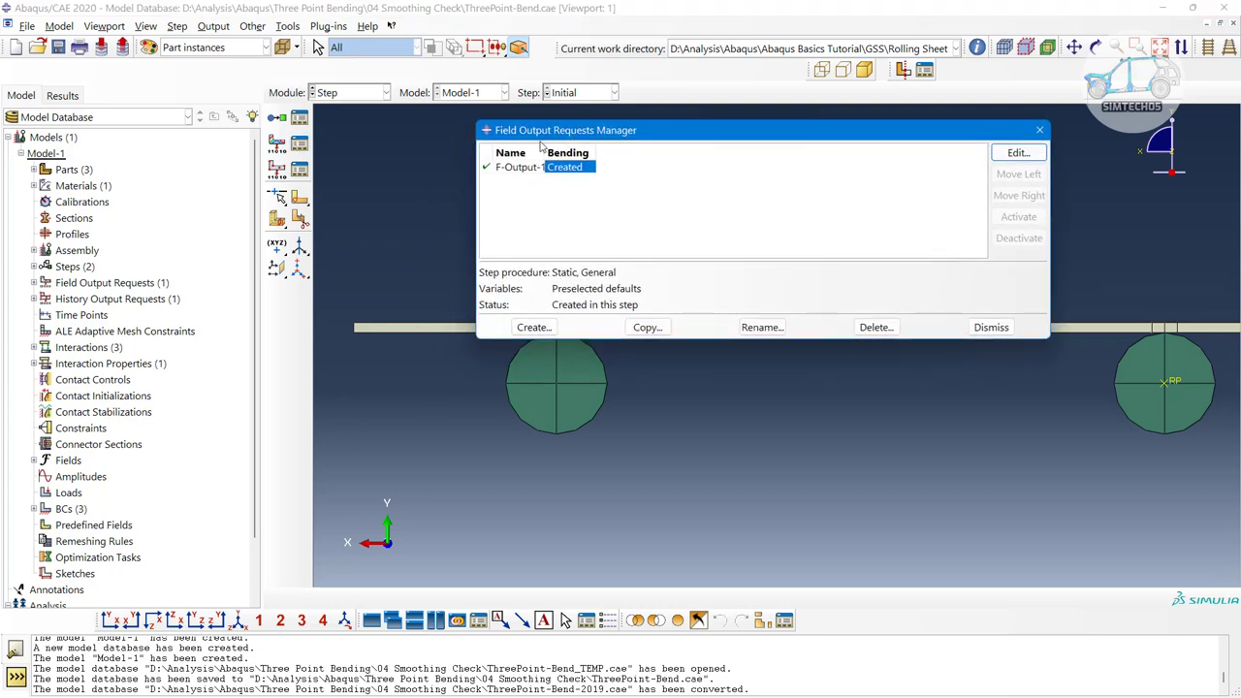
{"action": "left_click", "coordinate": [300, 170]}
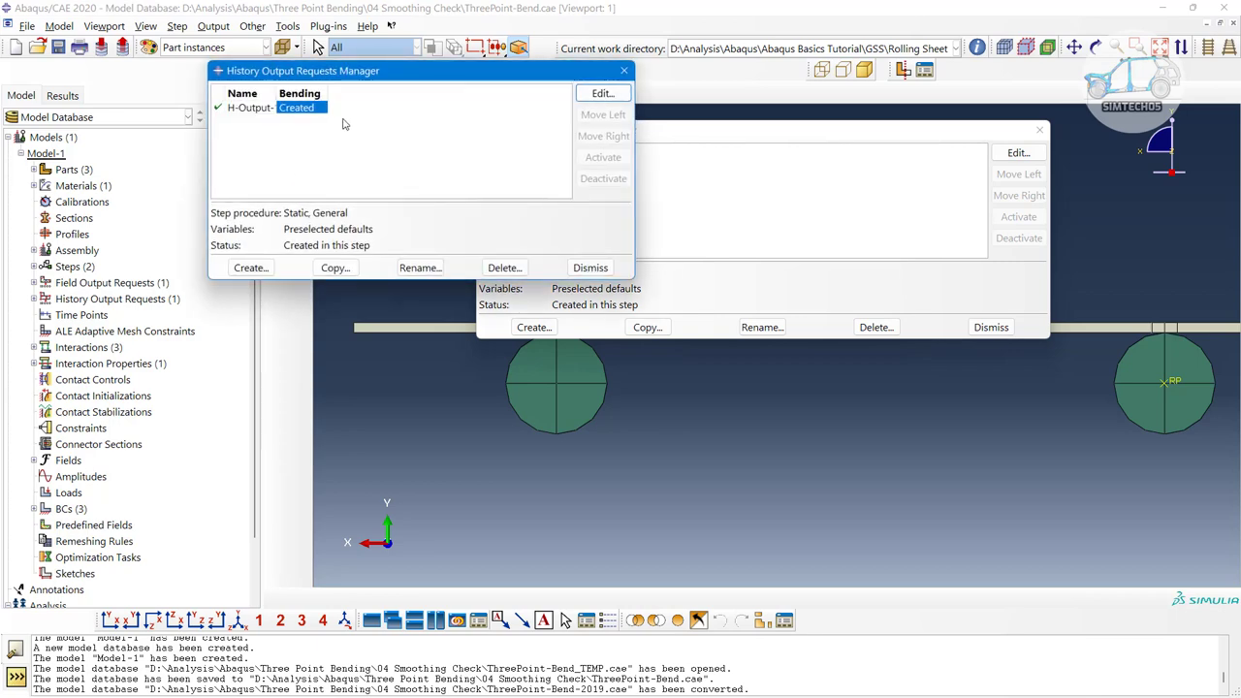
{"action": "left_click_drag", "start_coordinate": [361, 73], "coordinate": [629, 359]}
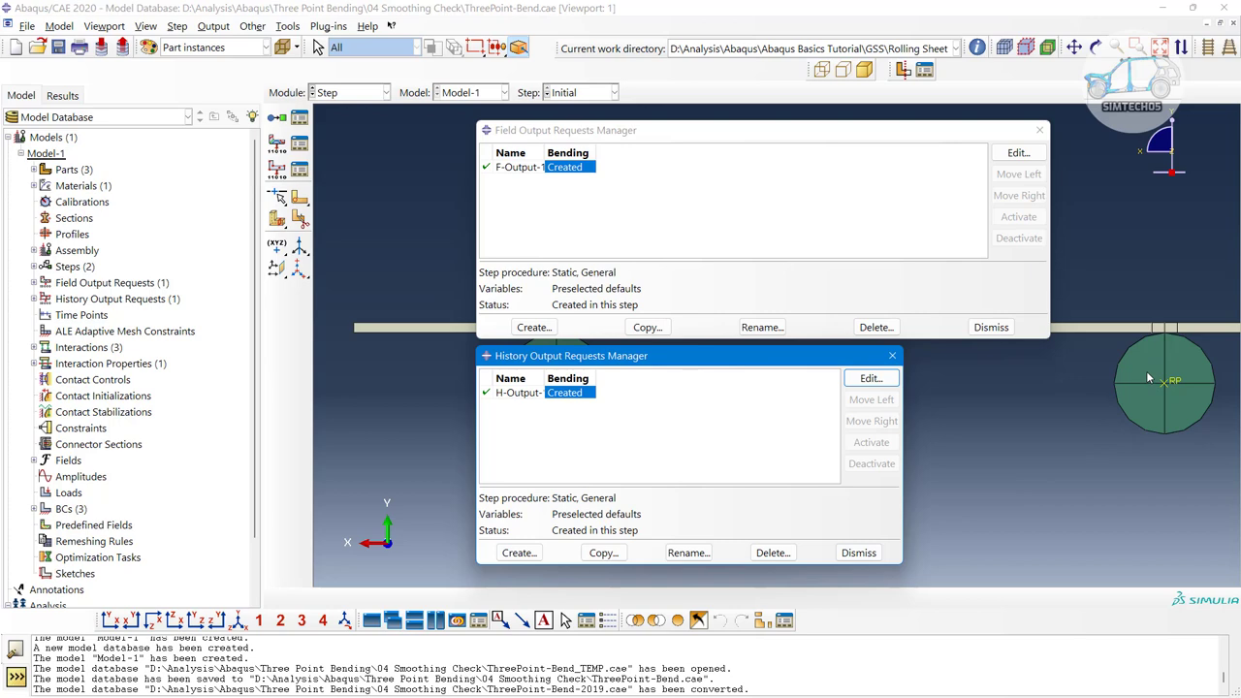
Edit field output request F-Output-1 and add the contact variable CSTRESSETOS to its output variables.
{"action": "left_click", "coordinate": [1026, 167]}
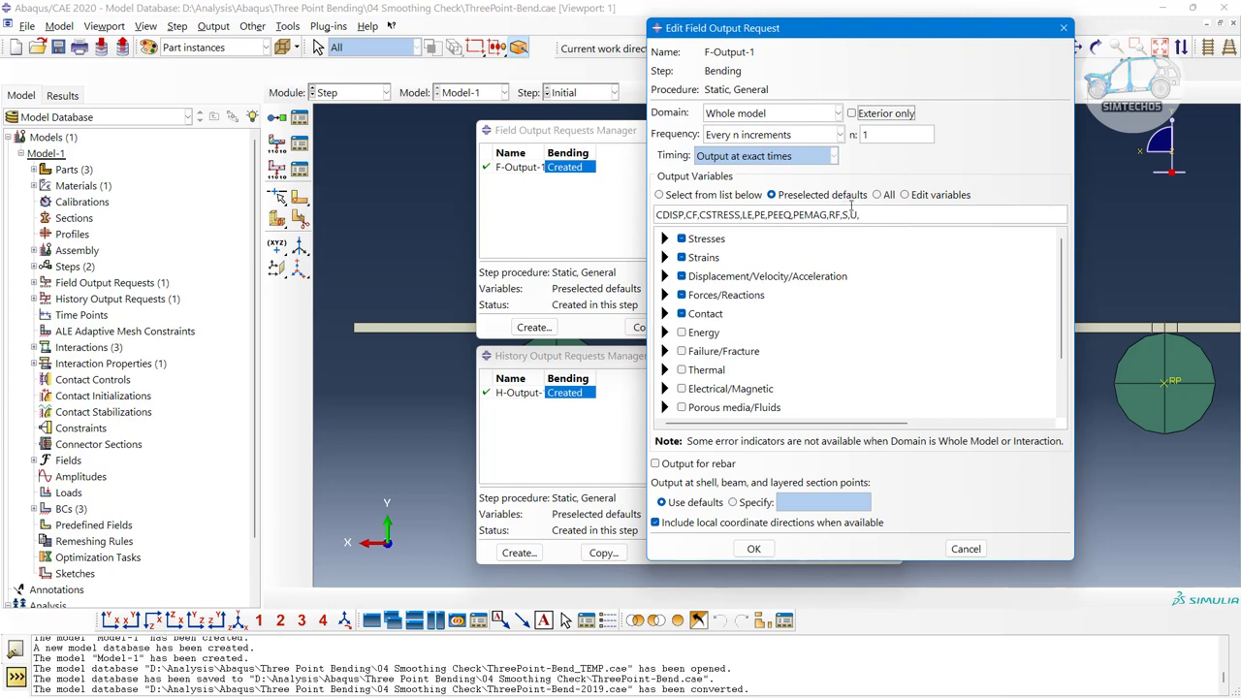
{"action": "left_click", "coordinate": [664, 314]}
{"action": "scroll", "coordinate": [672, 326], "scroll_direction": "down", "scroll_amount": 2}
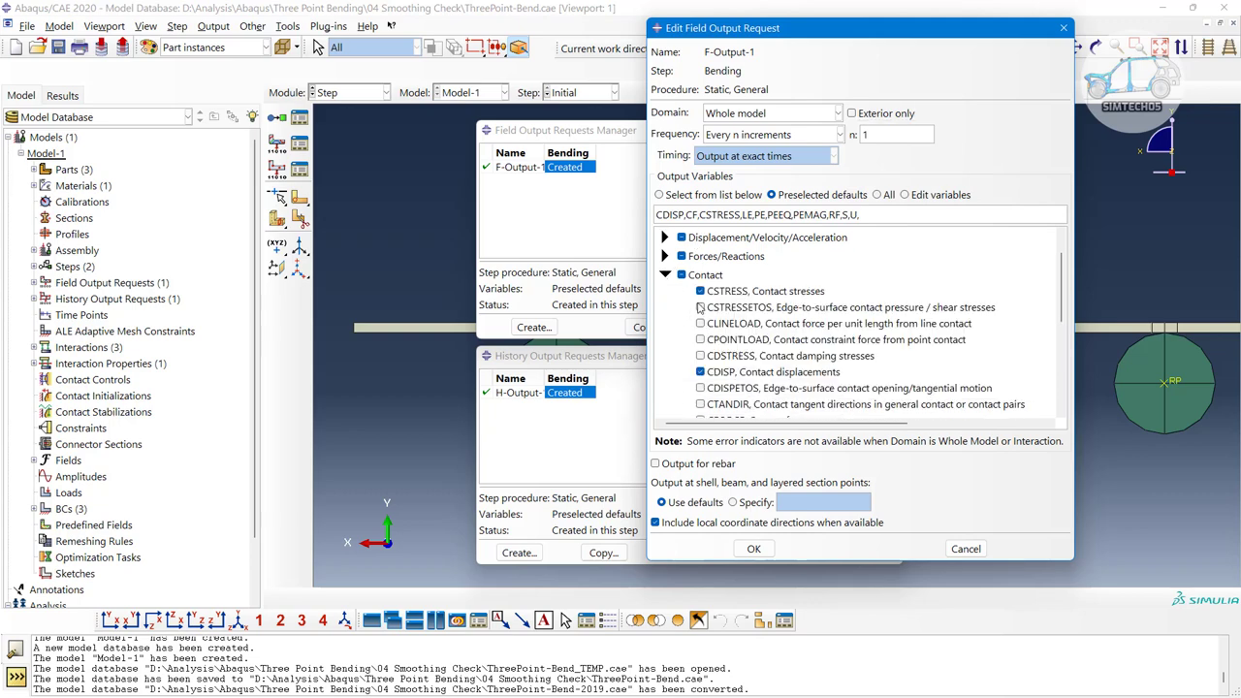
{"action": "left_click", "coordinate": [701, 308]}
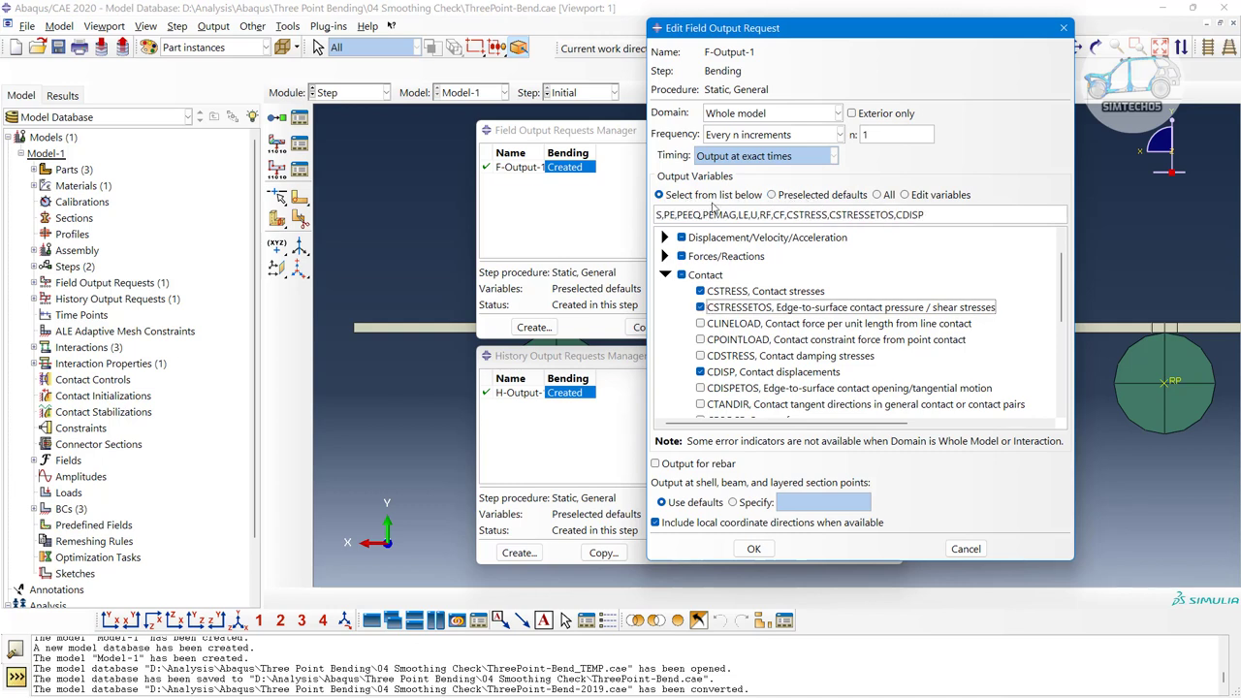
Add the stress variables MISES and CTSHR to the F-Output-1 output variables.
{"action": "scroll", "coordinate": [733, 255], "scroll_direction": "up", "scroll_amount": 2}
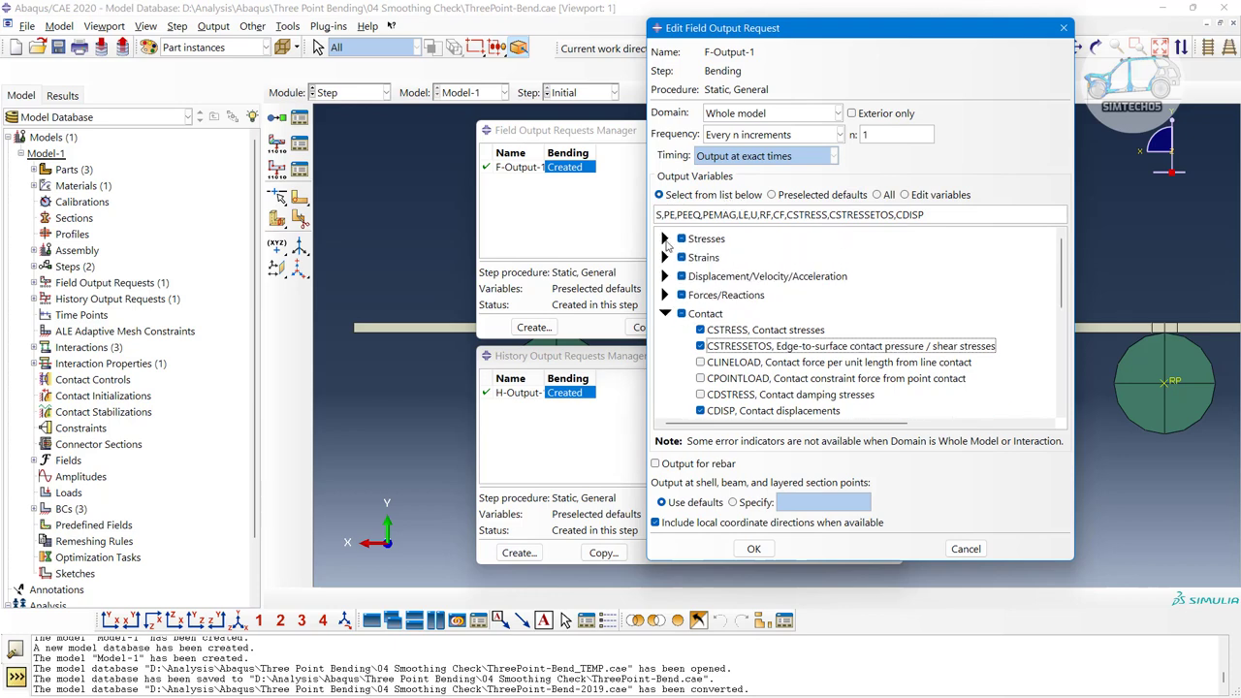
{"action": "left_click", "coordinate": [665, 238]}
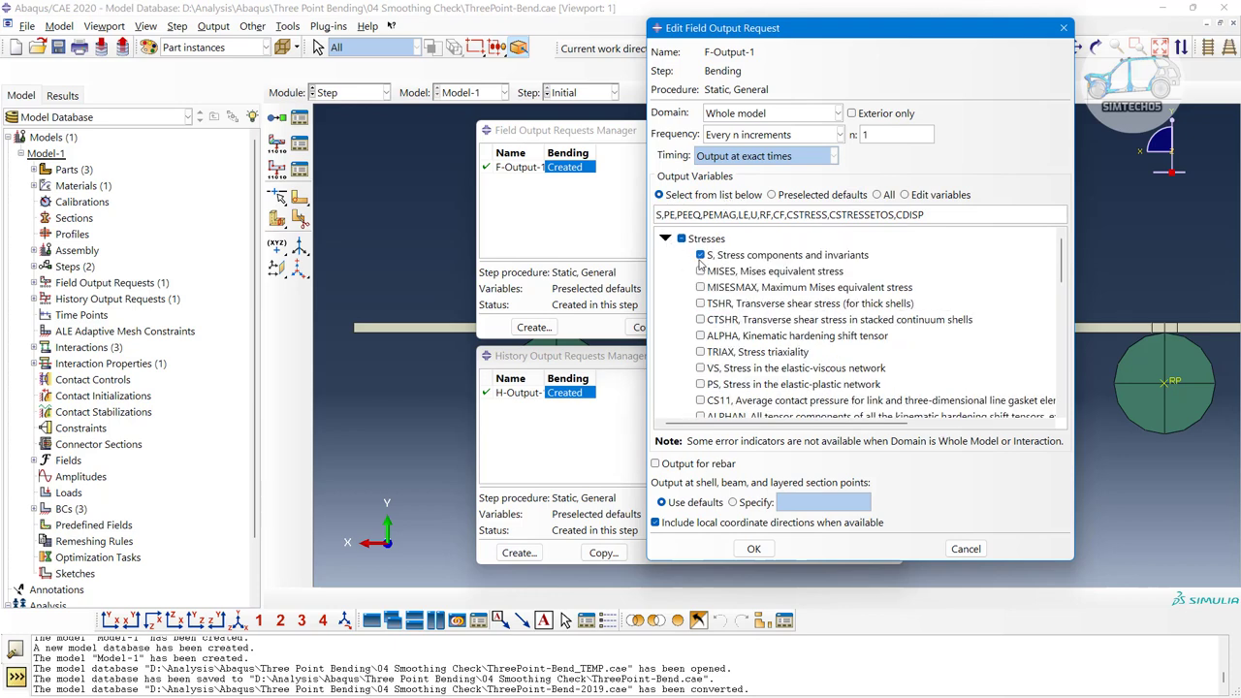
{"action": "left_click", "coordinate": [700, 271]}
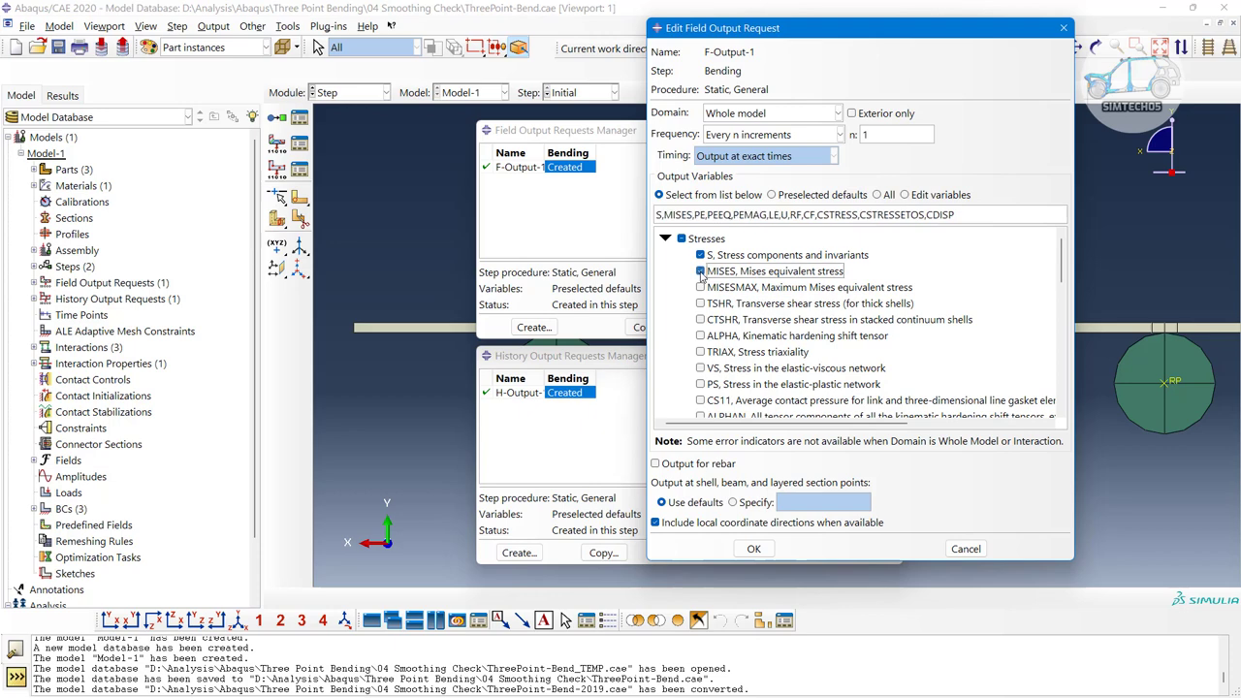
{"action": "left_click", "coordinate": [701, 319]}
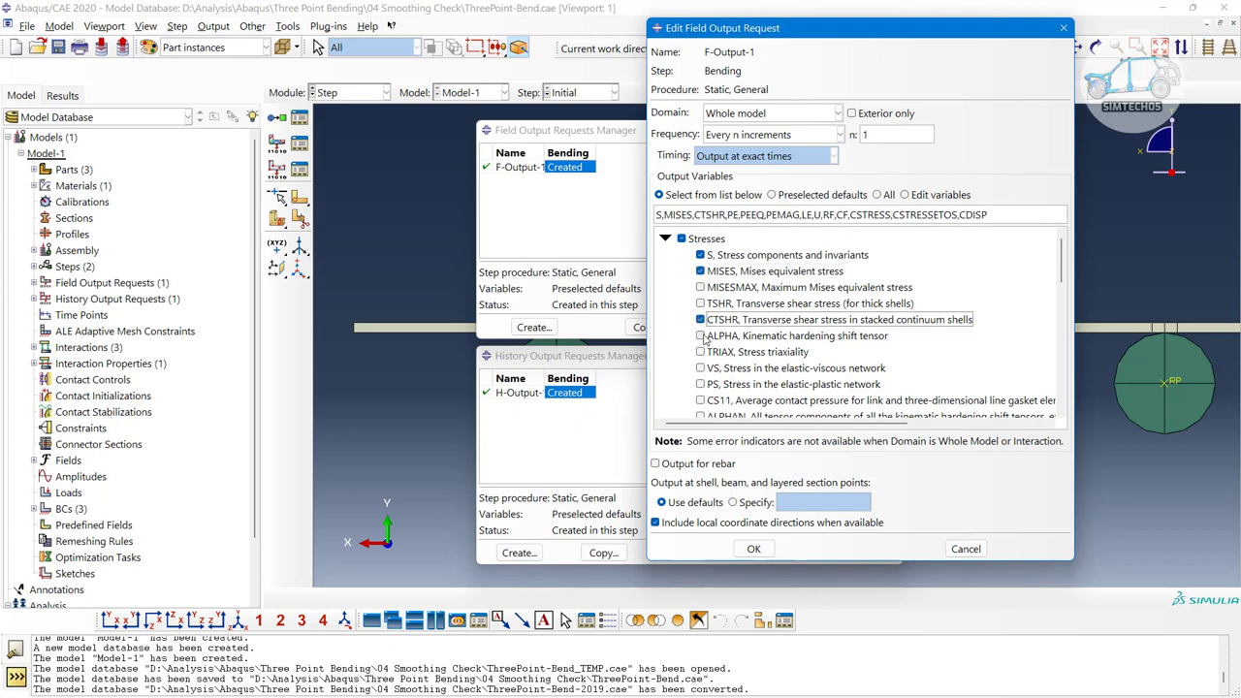
Add the stress triaxiality variable TRIAX to the F-Output-1 output variables.
{"action": "scroll", "coordinate": [705, 340], "scroll_direction": "down", "scroll_amount": 2}
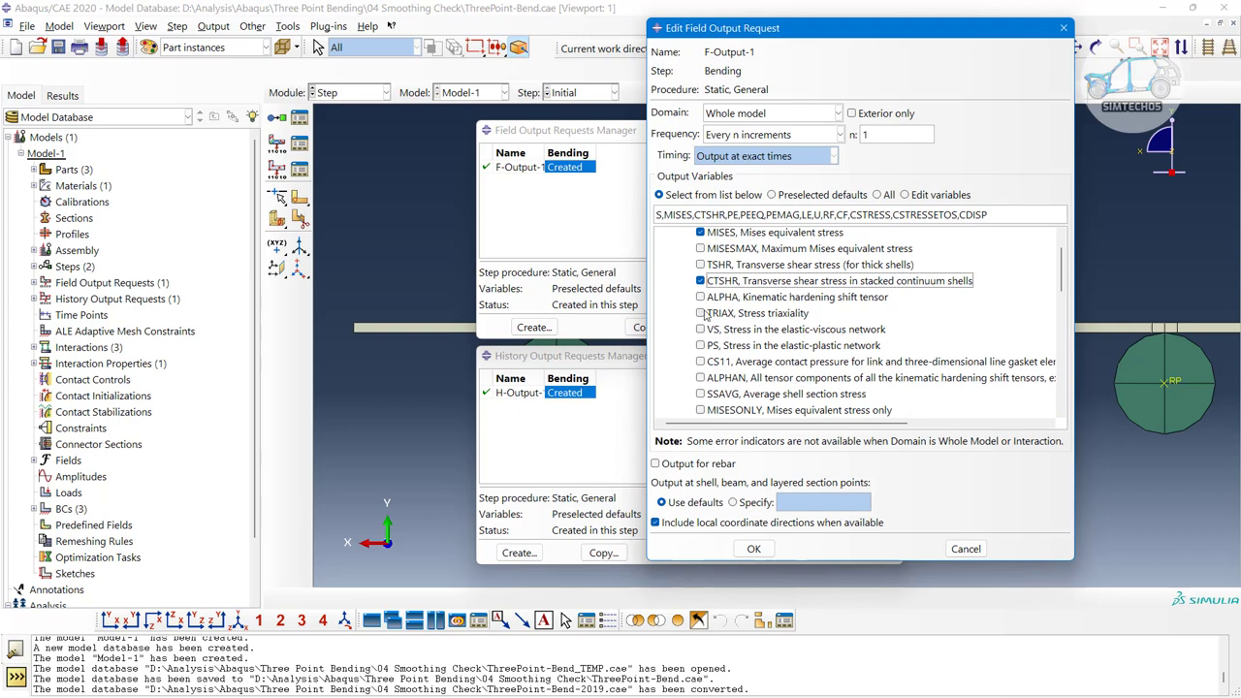
{"action": "left_click", "coordinate": [700, 314]}
{"action": "scroll", "coordinate": [711, 334], "scroll_direction": "down", "scroll_amount": 3}
{"action": "scroll", "coordinate": [711, 335], "scroll_direction": "down", "scroll_amount": 2}
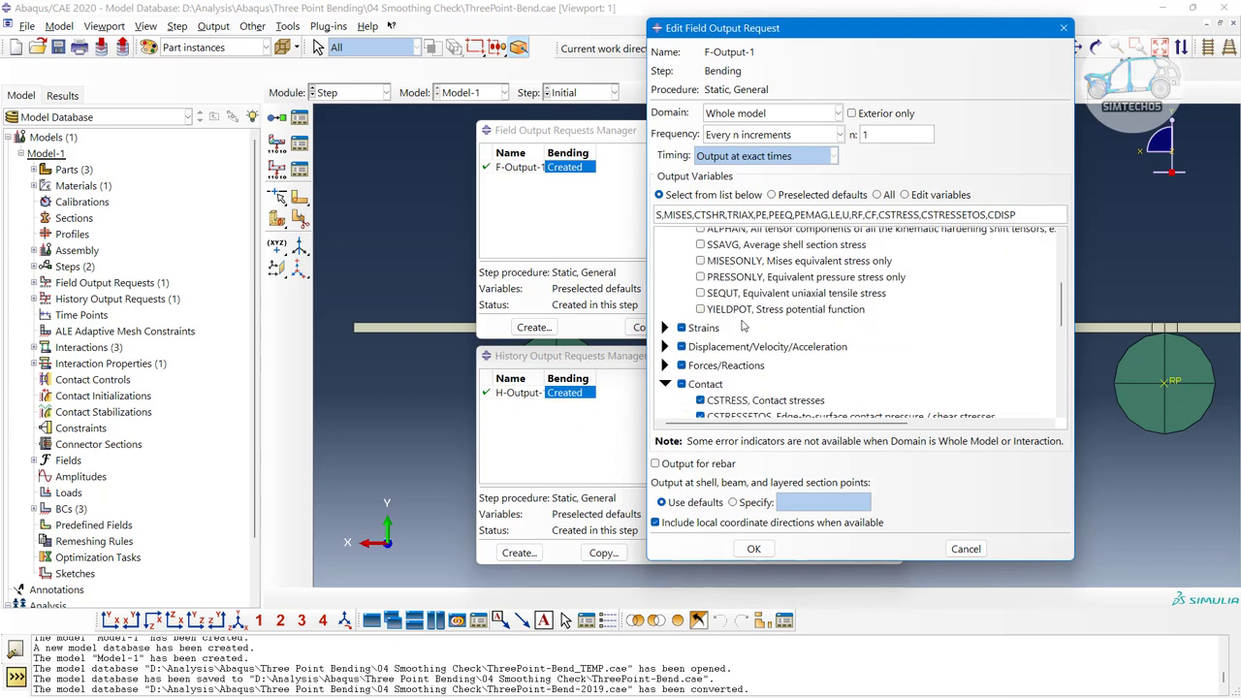
{"action": "scroll", "coordinate": [766, 252], "scroll_direction": "up", "scroll_amount": 5}
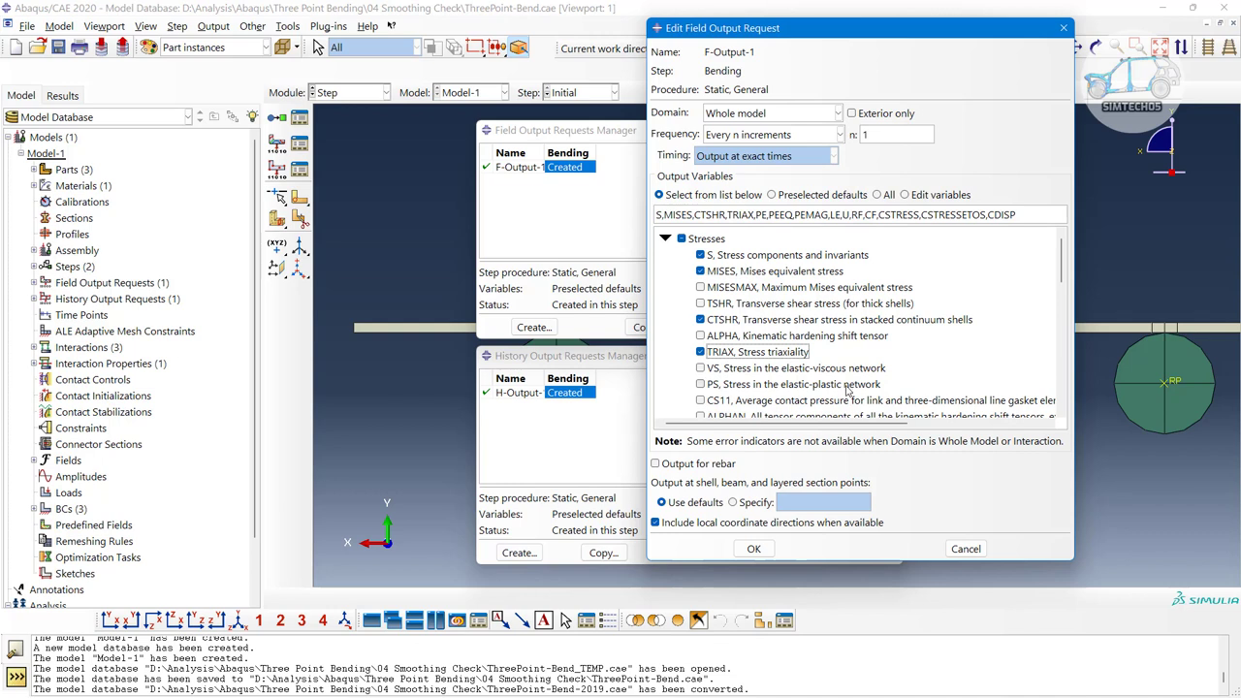
Reset F-Output-1 to the preselected default variables, accept the request, and close both output request managers.
{"action": "left_click", "coordinate": [780, 197]}
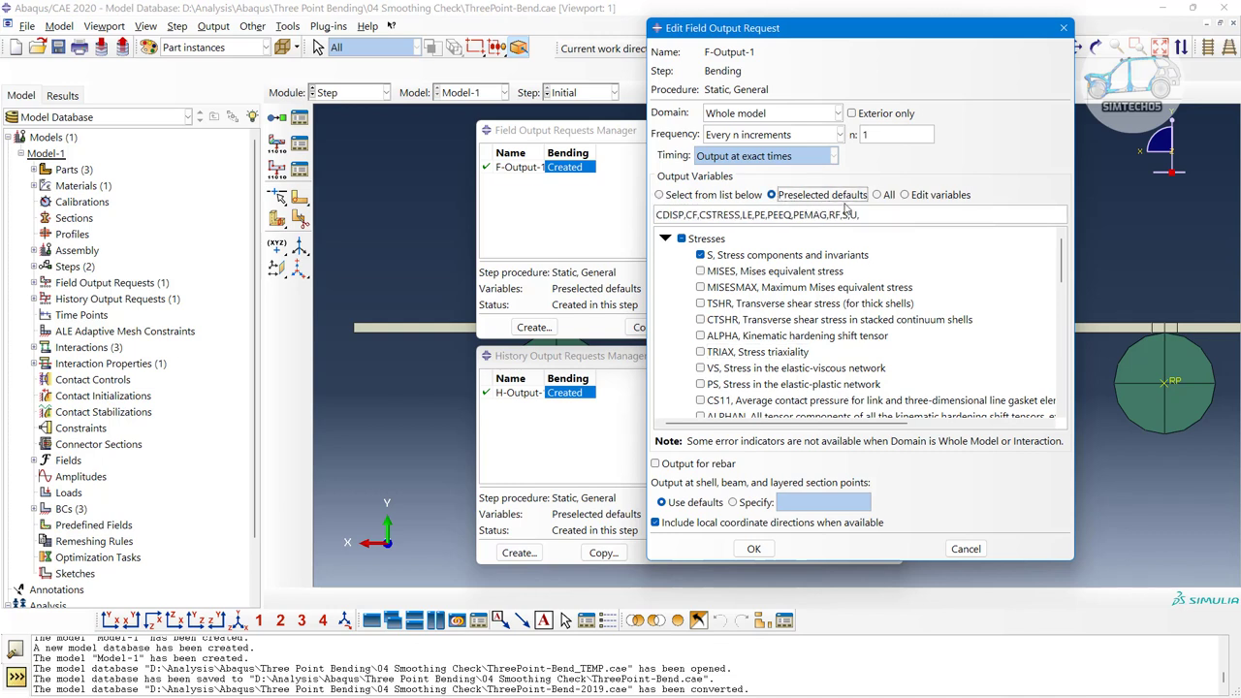
{"action": "left_click", "coordinate": [755, 549]}
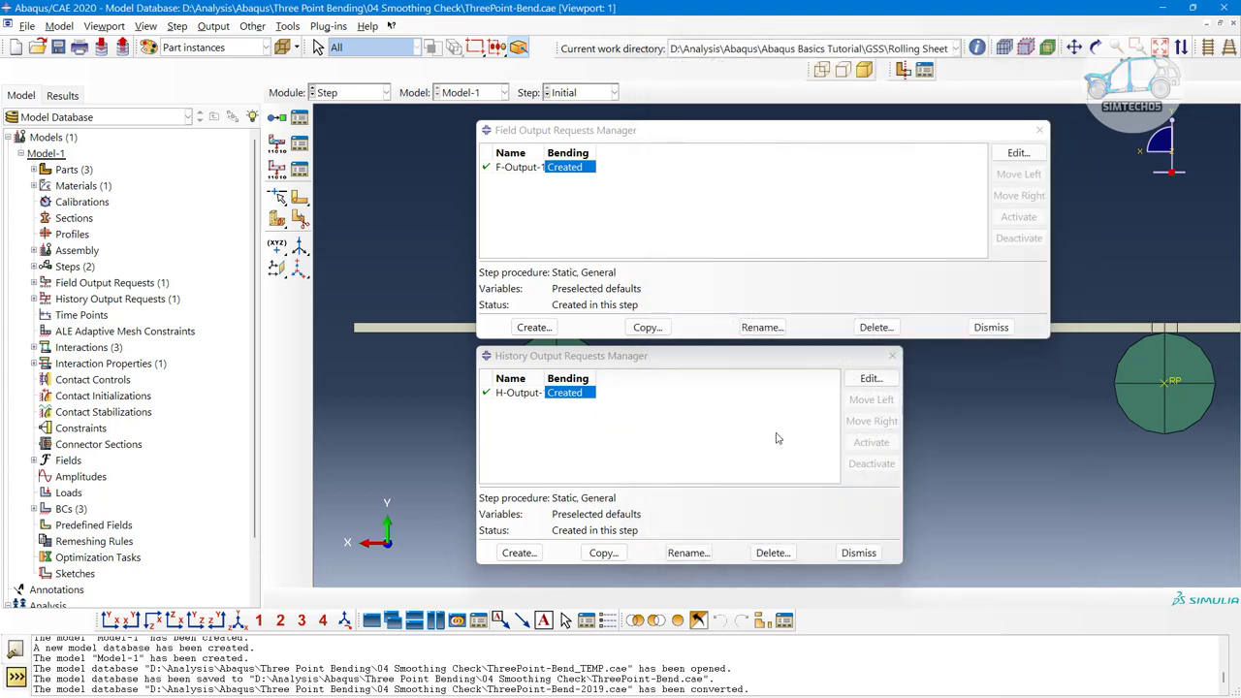
{"action": "left_click", "coordinate": [991, 327]}
{"action": "left_click", "coordinate": [857, 552]}
Switch to the Interaction module and examine the contact regions between the plate, the loading roller and the support rollers.
{"action": "left_click", "coordinate": [350, 92]}
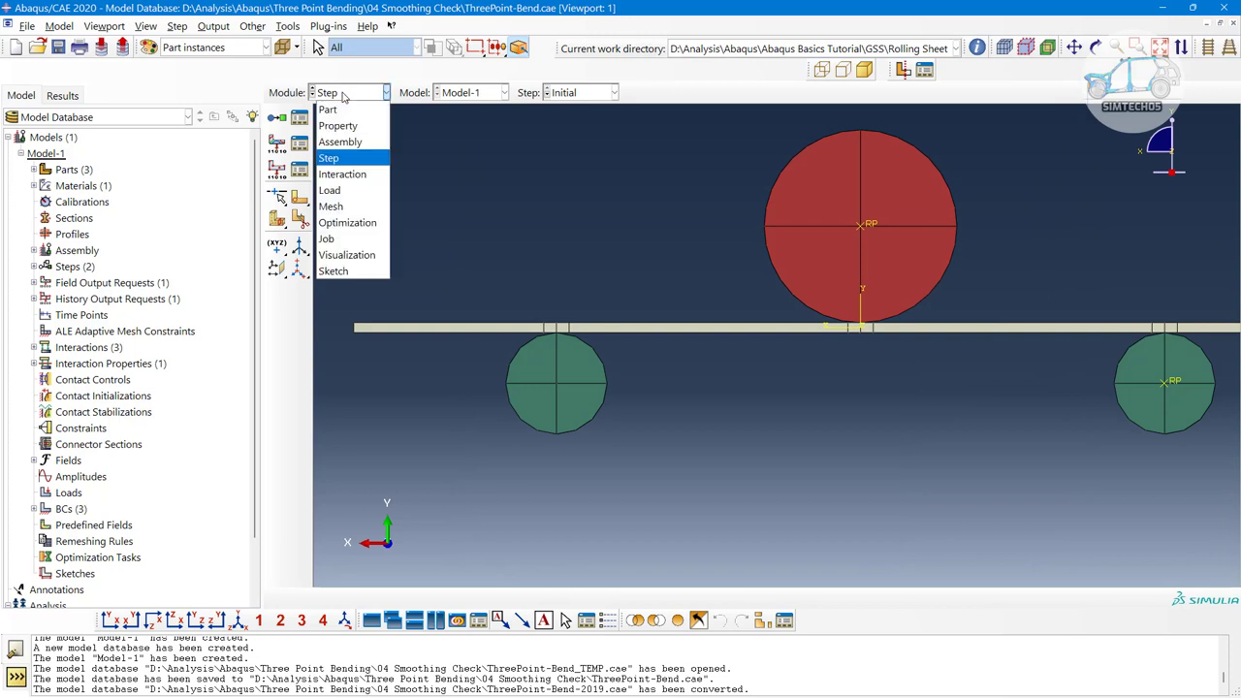
{"action": "left_click", "coordinate": [347, 174]}
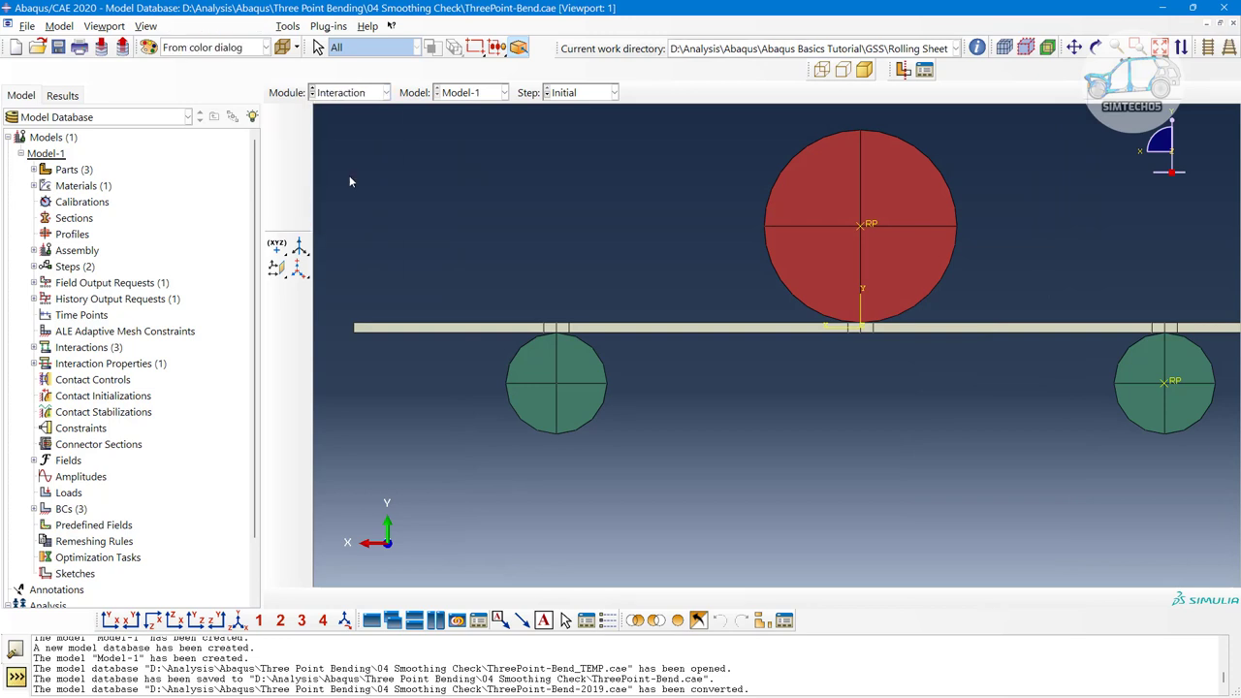
{"action": "scroll", "coordinate": [533, 259], "scroll_direction": "down", "scroll_amount": 3}
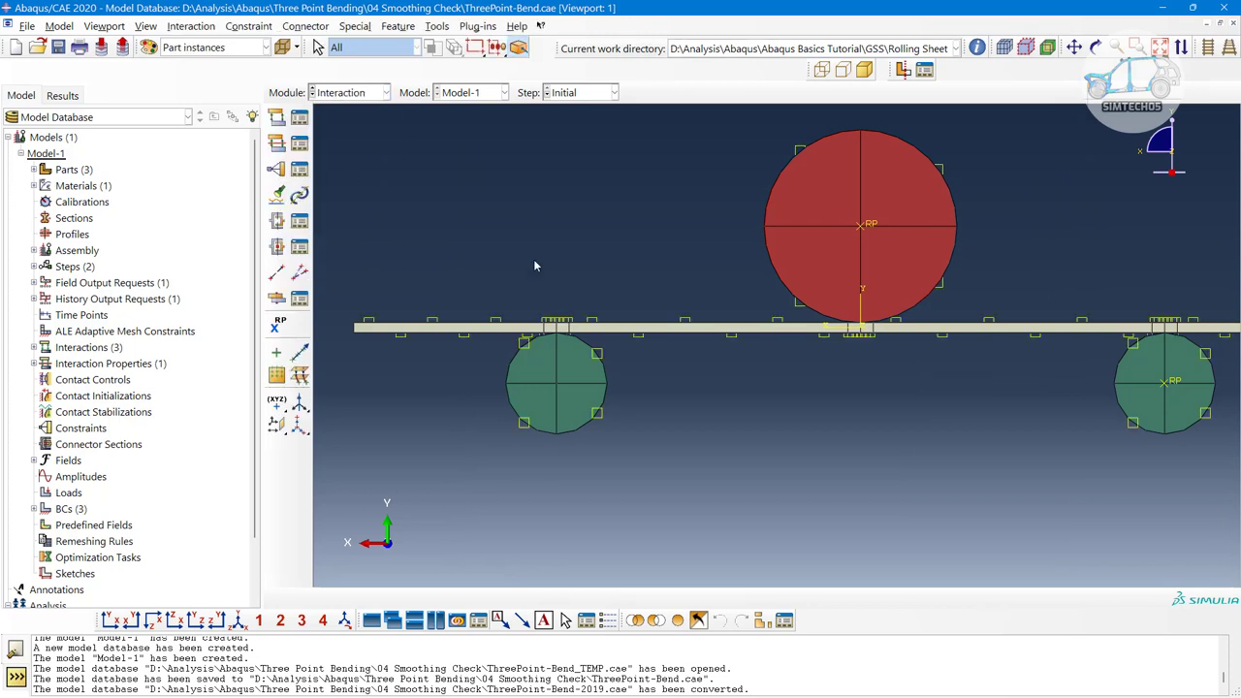
{"action": "middle_click_drag", "start_coordinate": [614, 258], "coordinate": [782, 367], "text": "ctrl+alt"}
{"action": "left_click_drag", "start_coordinate": [783, 367], "coordinate": [688, 357], "text": "ctrl+alt"}
{"action": "scroll", "coordinate": [689, 357], "scroll_direction": "up", "scroll_amount": 1}
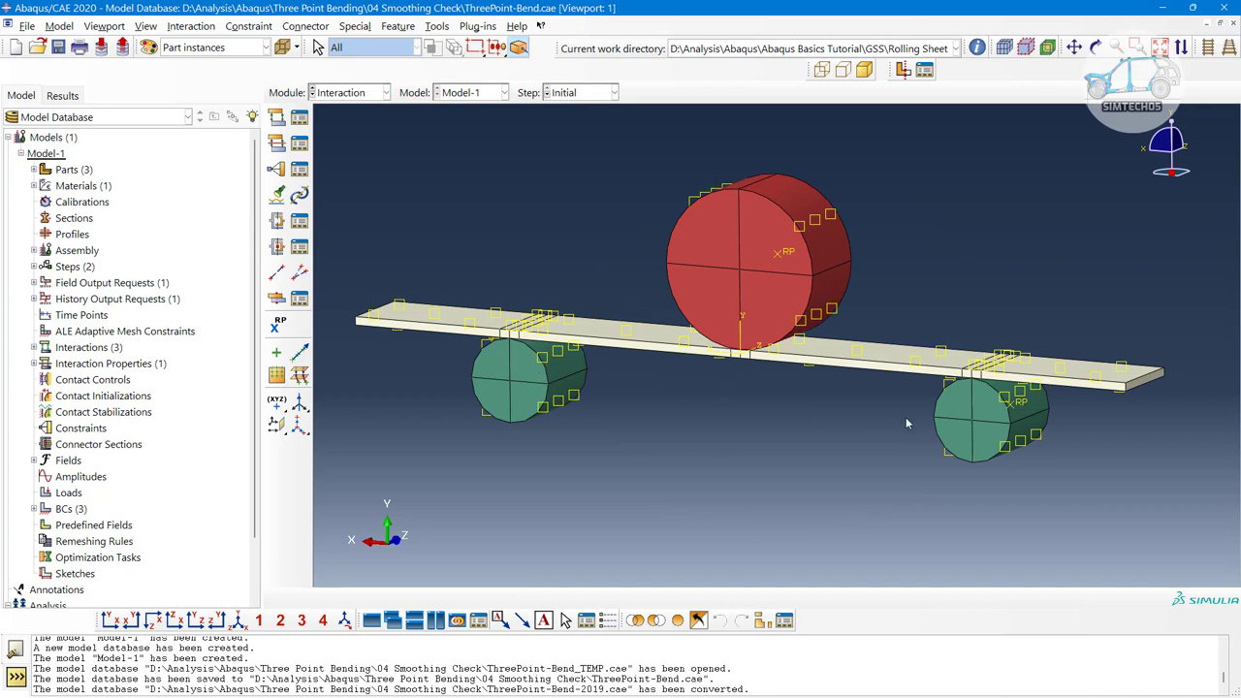
{"action": "scroll", "coordinate": [1034, 423], "scroll_direction": "up", "scroll_amount": 3}
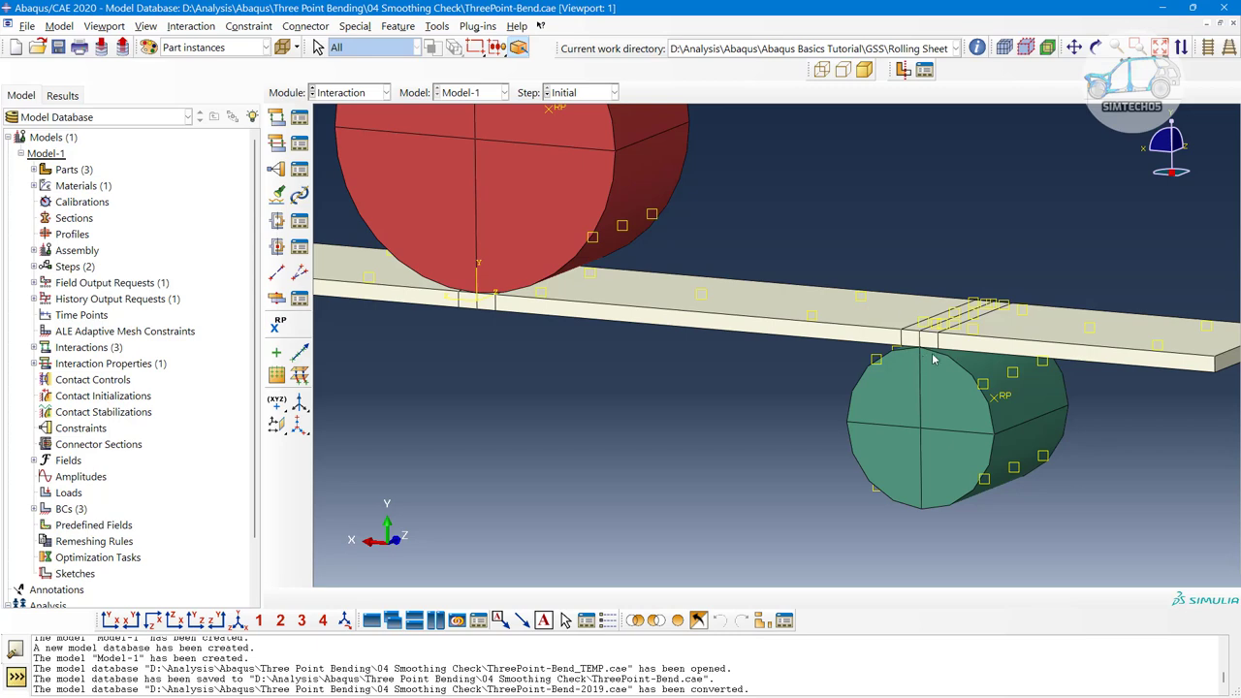
{"action": "scroll", "coordinate": [934, 360], "scroll_direction": "down", "scroll_amount": 4}
{"action": "middle_click_drag", "start_coordinate": [723, 349], "coordinate": [756, 360], "text": "ctrl+alt"}
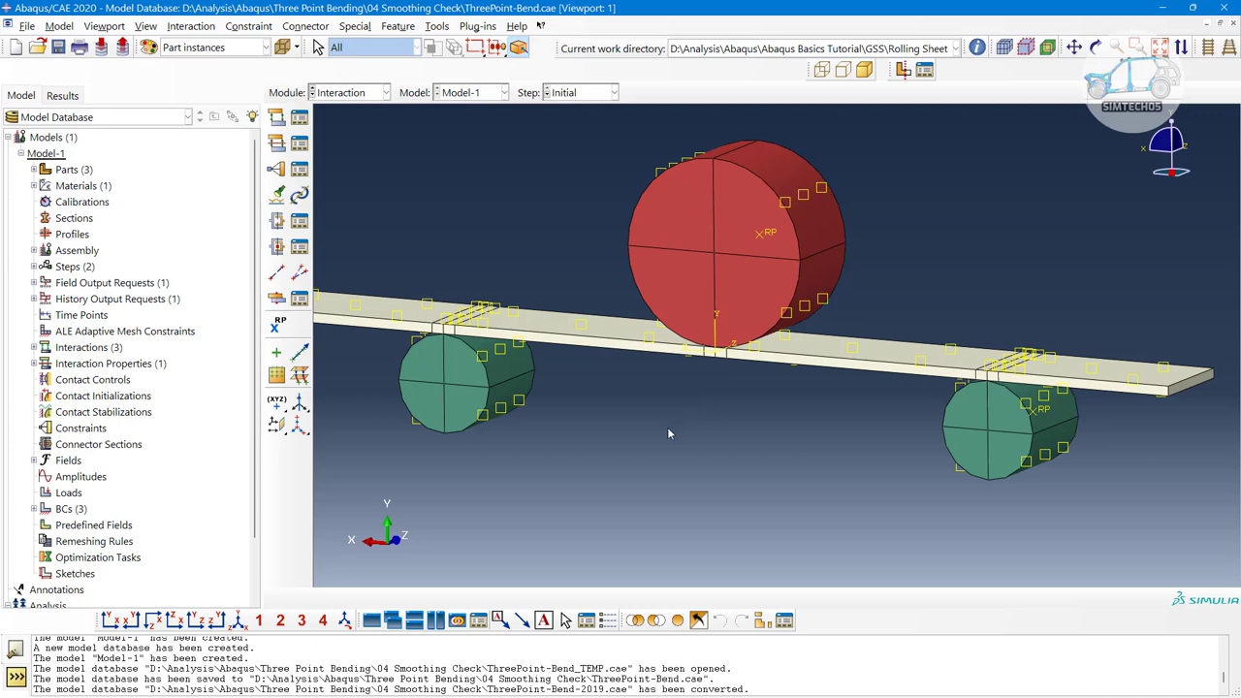
{"action": "middle_click_drag", "start_coordinate": [669, 429], "coordinate": [726, 383], "text": "ctrl+alt"}
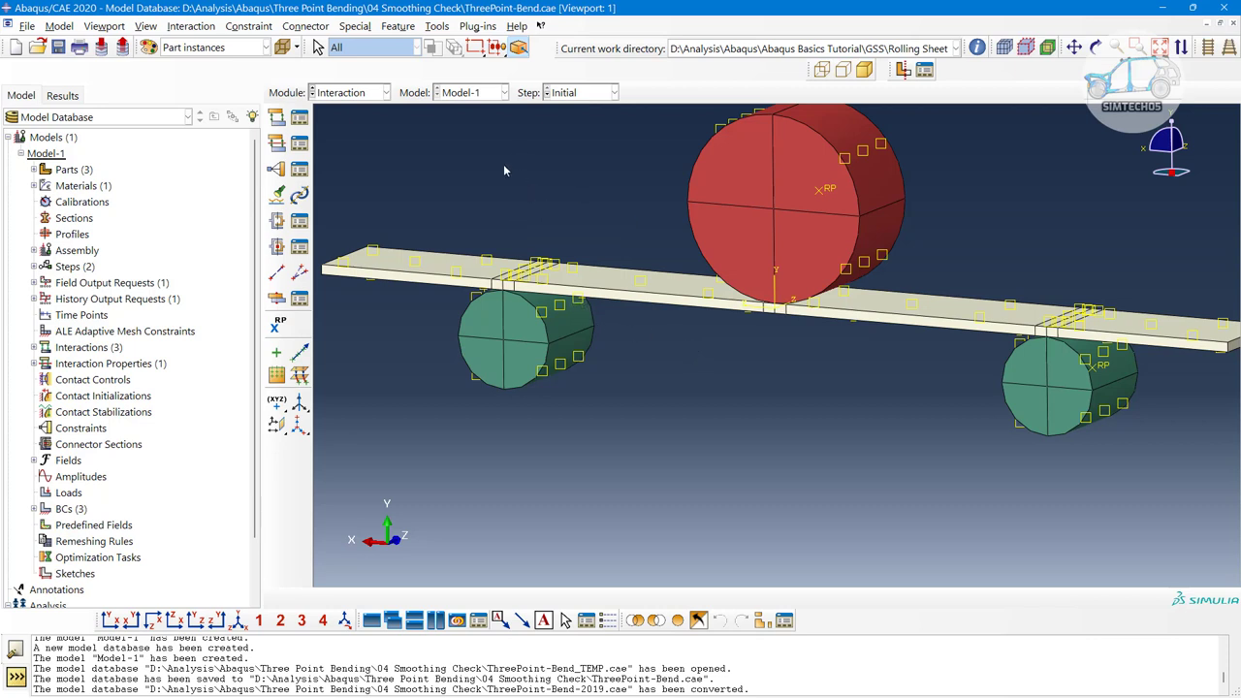
{"action": "left_click", "coordinate": [354, 26]}
{"action": "mouse_move", "coordinate": [369, 63]}
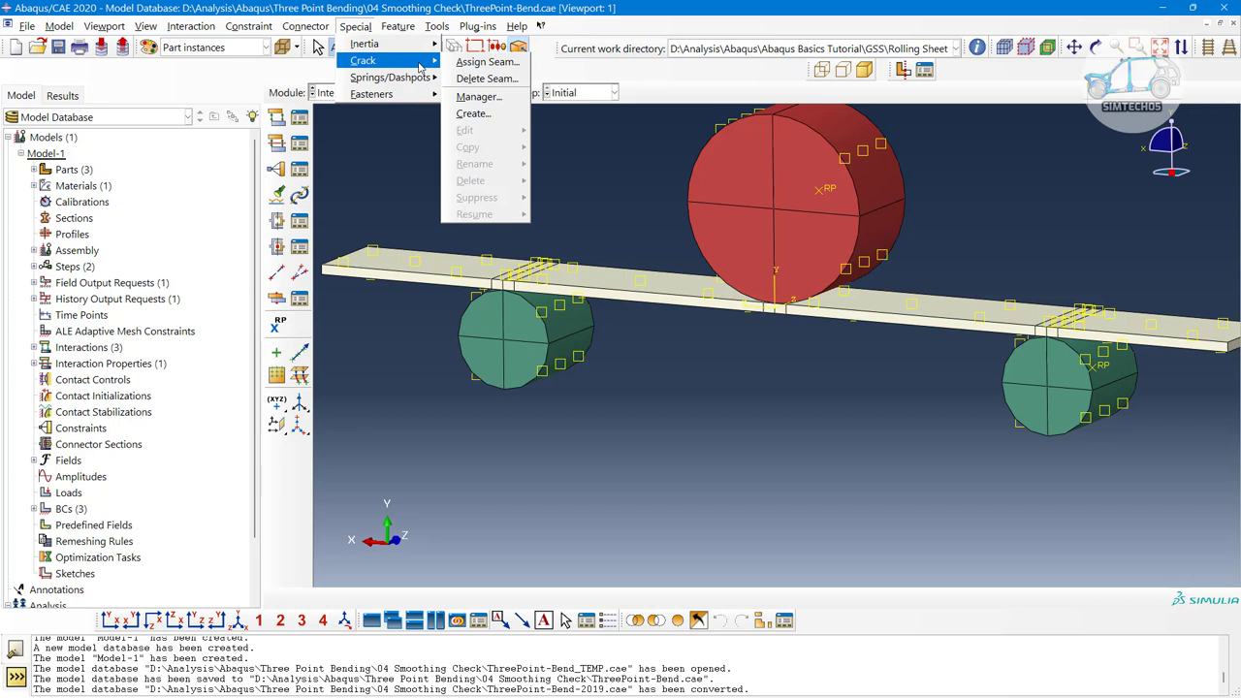
{"action": "mouse_move", "coordinate": [392, 46]}
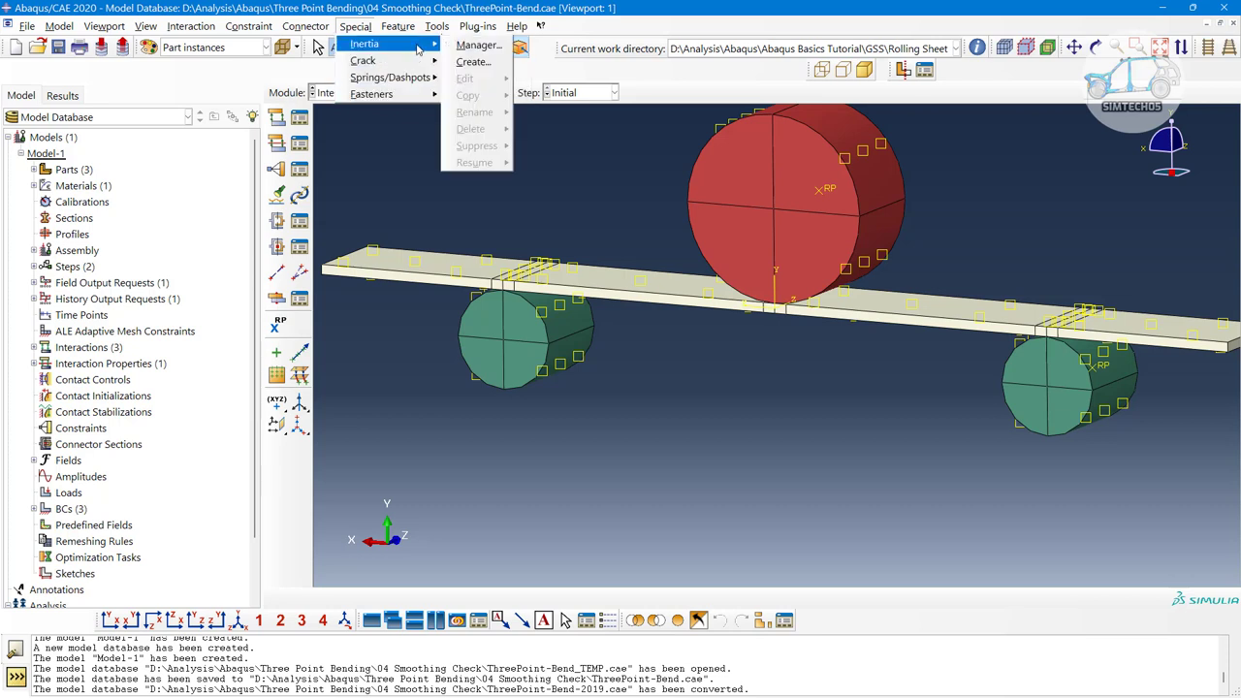
{"action": "mouse_move", "coordinate": [437, 30]}
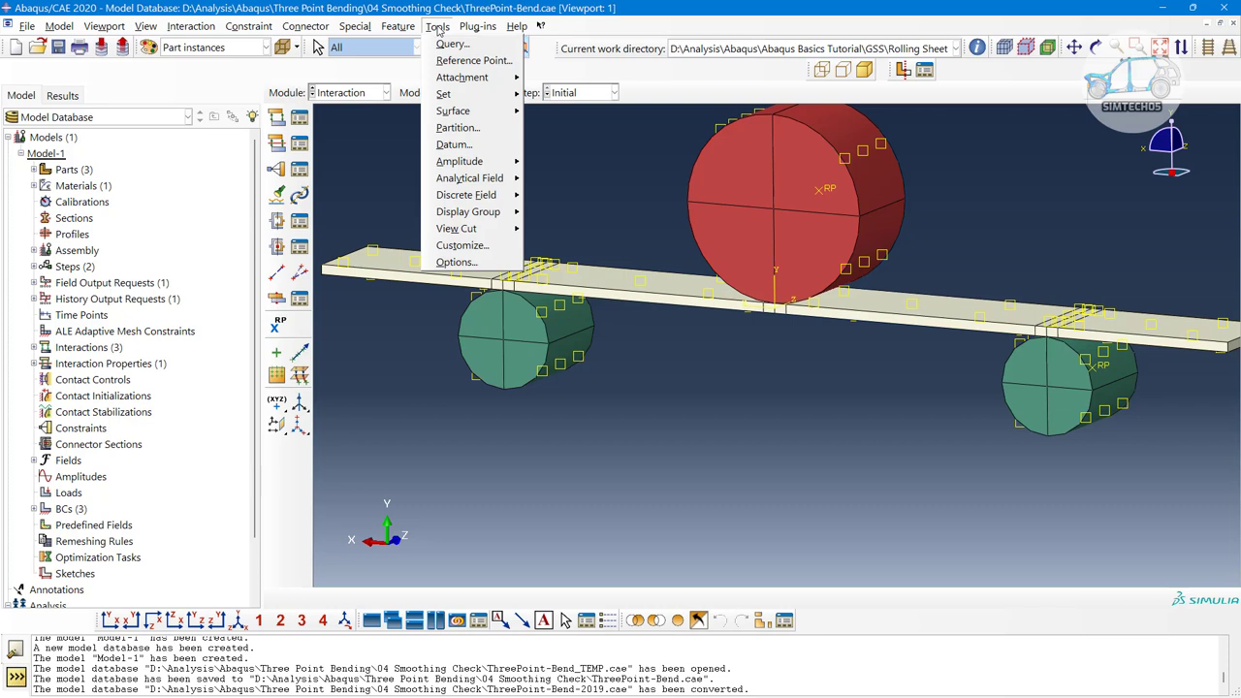
{"action": "mouse_move", "coordinate": [493, 195]}
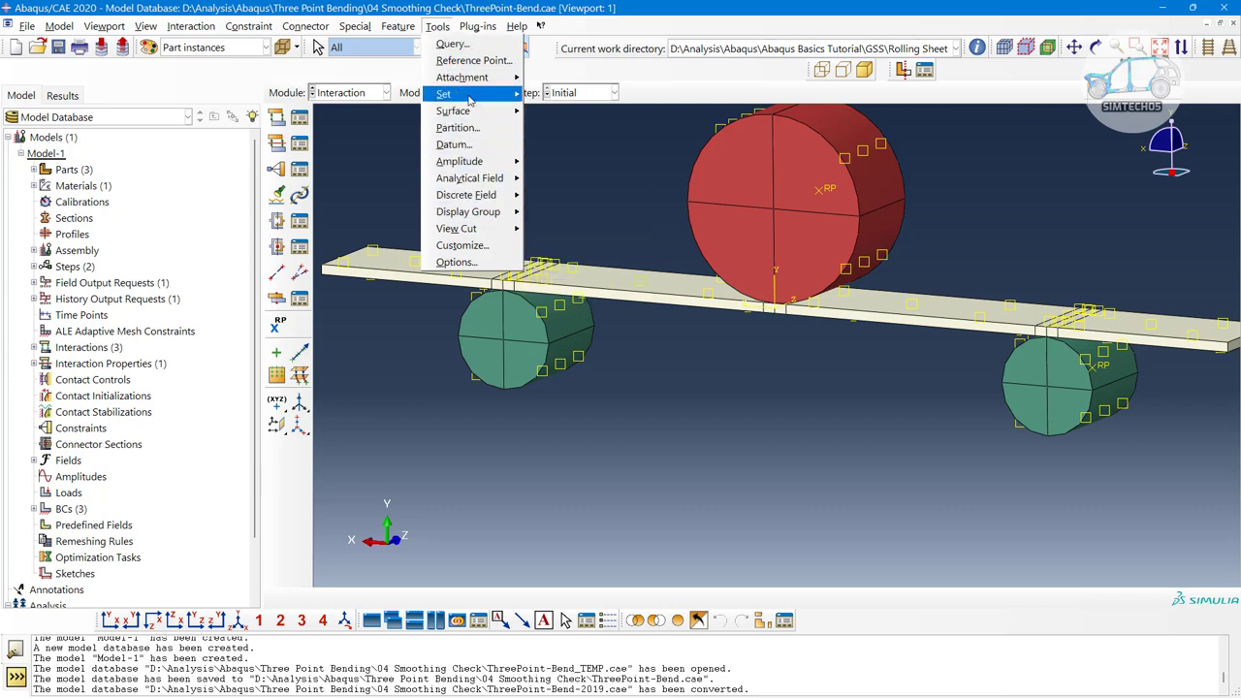
{"action": "left_click", "coordinate": [571, 132]}
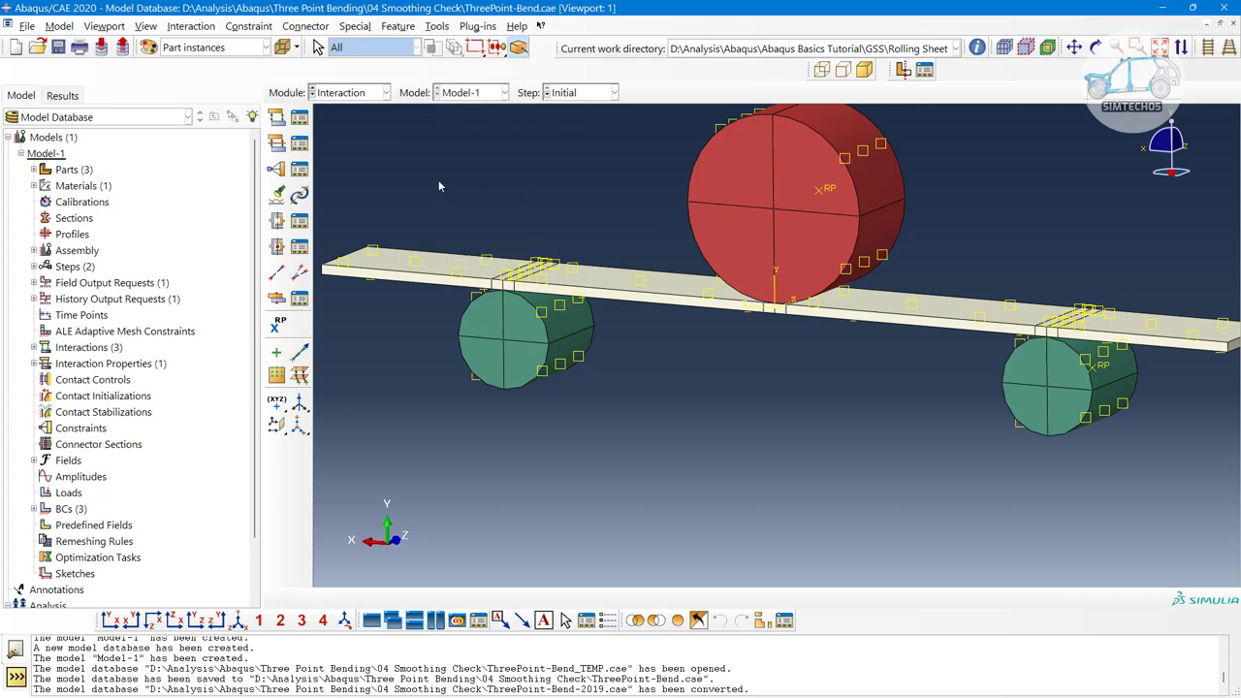
{"action": "scroll", "coordinate": [504, 186], "scroll_direction": "down", "scroll_amount": 3}
{"action": "middle_click_drag", "start_coordinate": [547, 184], "coordinate": [595, 244], "text": "ctrl+alt"}
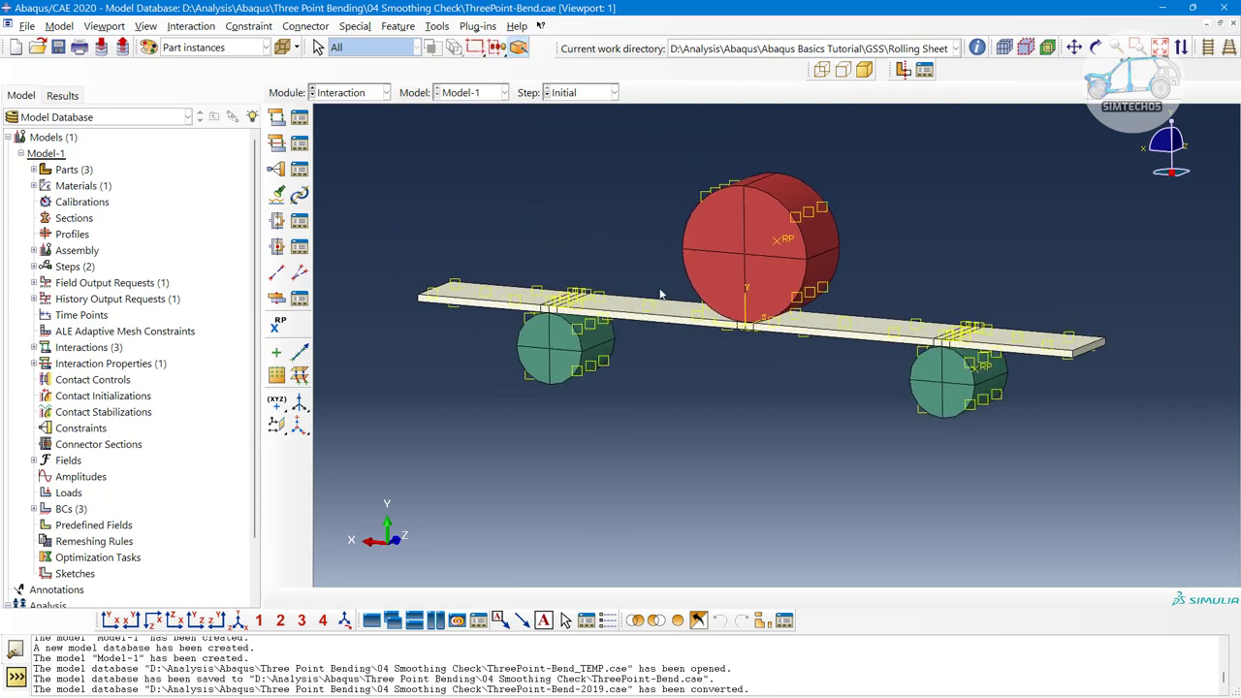
{"action": "left_click_drag", "start_coordinate": [661, 294], "coordinate": [741, 316], "text": "ctrl+alt"}
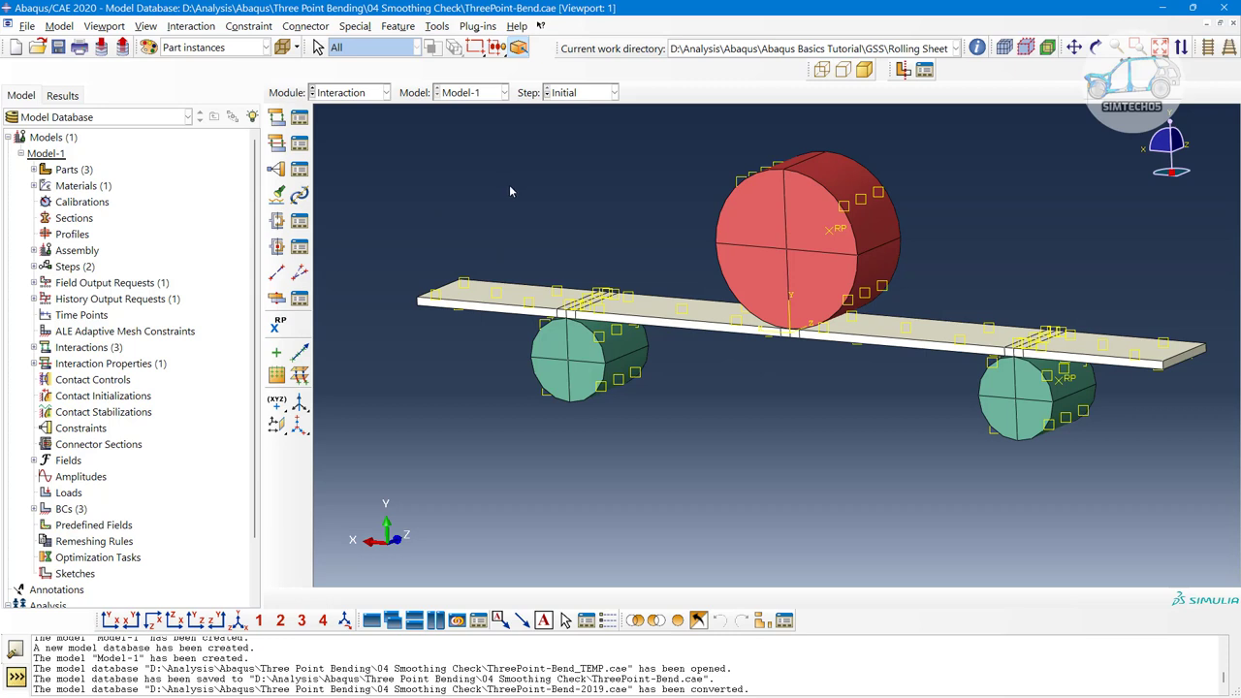
Switch to the Load module and view the three-point bending assembly there.
{"action": "left_click", "coordinate": [355, 94]}
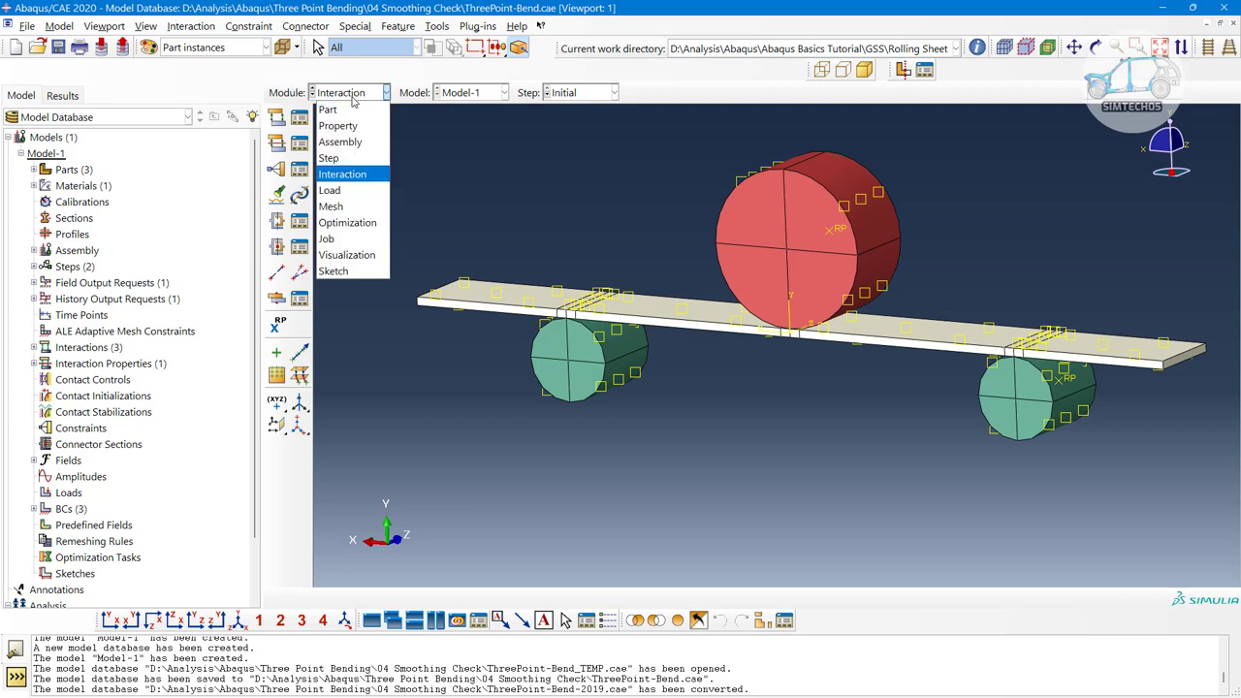
{"action": "left_click", "coordinate": [355, 191]}
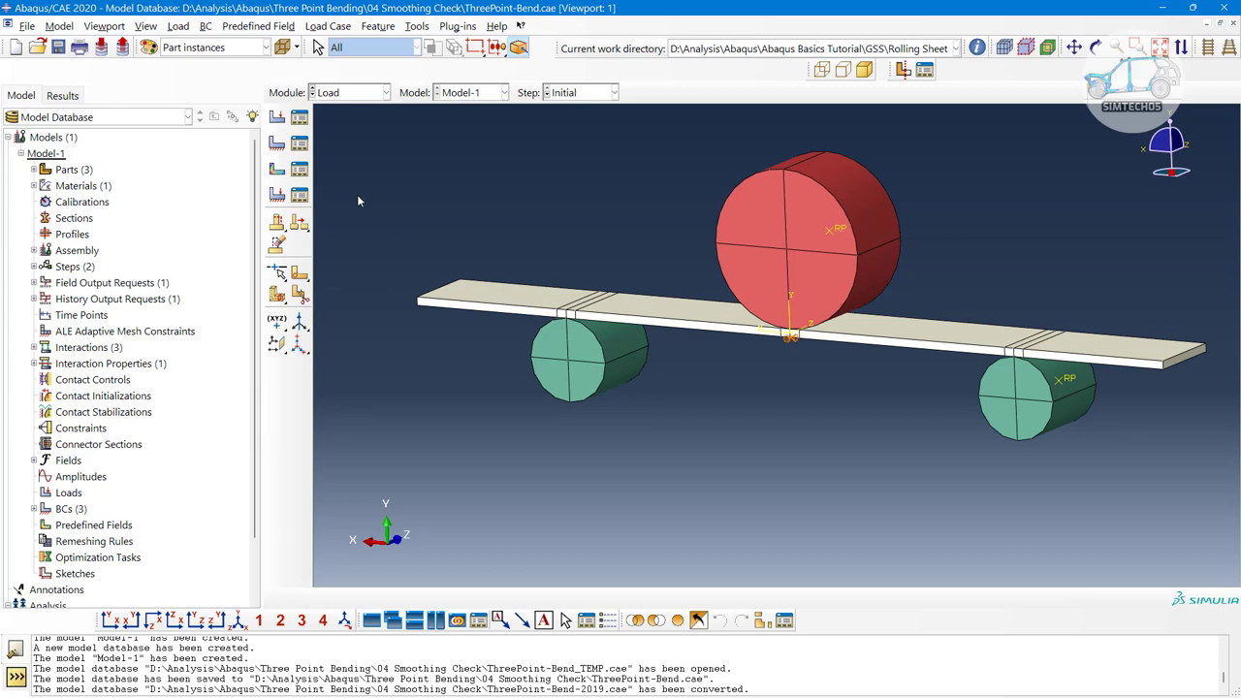
{"action": "middle_click_drag", "start_coordinate": [566, 236], "coordinate": [574, 219], "text": "ctrl+alt"}
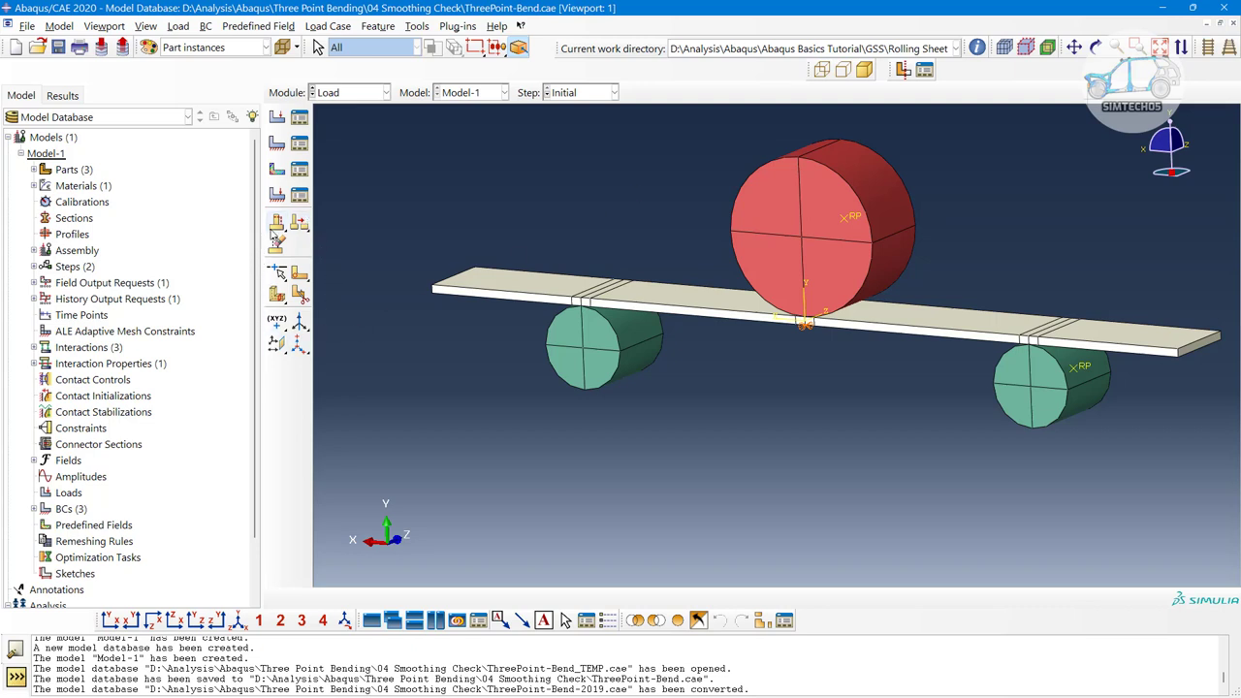
{"action": "scroll", "coordinate": [314, 93], "scroll_direction": "up", "scroll_amount": 1}
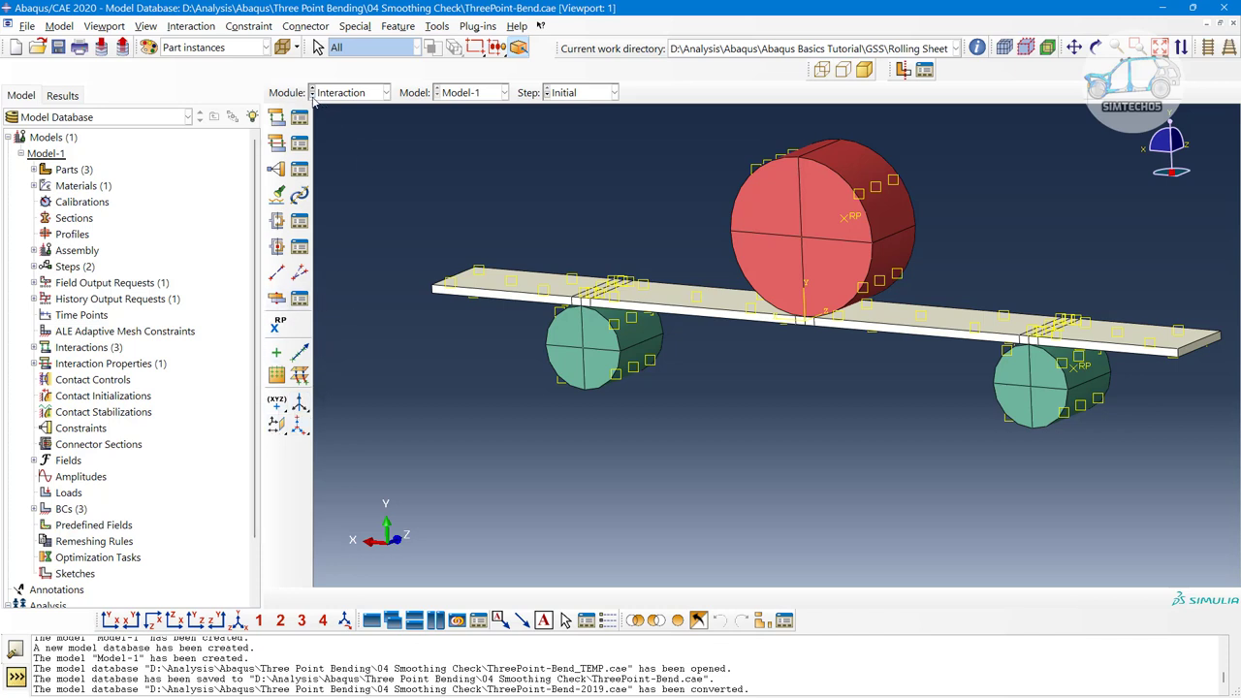
{"action": "scroll", "coordinate": [315, 95], "scroll_direction": "down", "scroll_amount": 1}
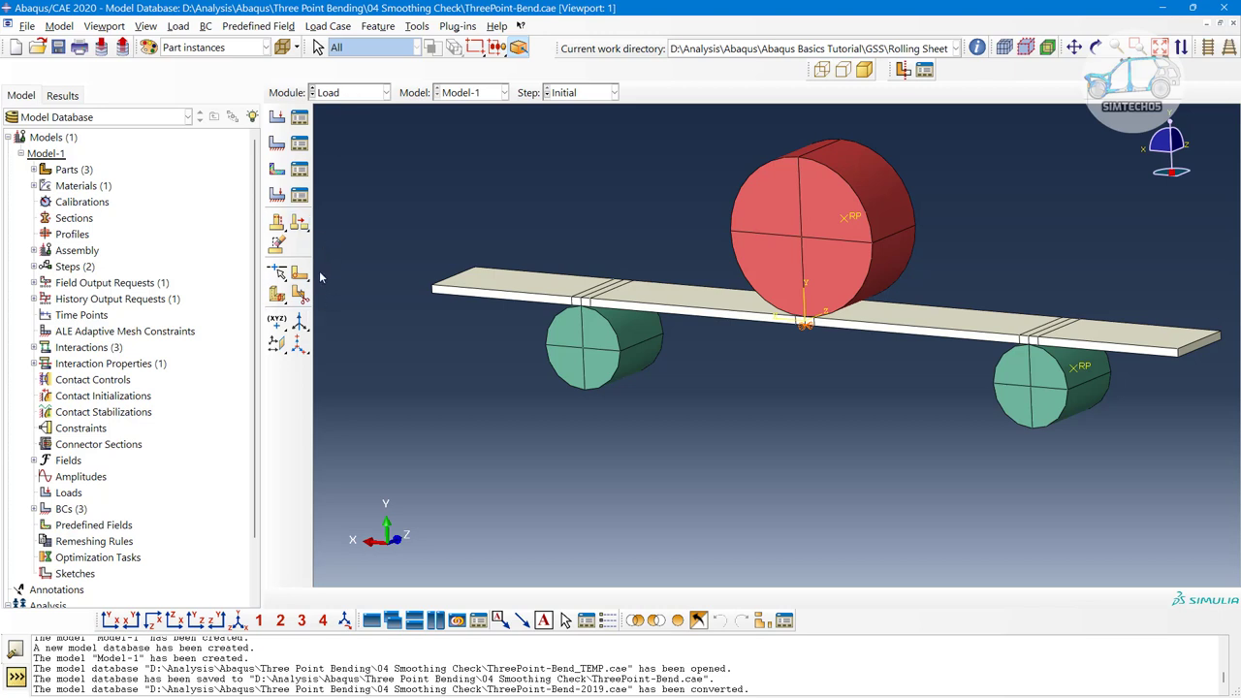
Switch to the Mesh module and view the meshed assembly of plate and rollers.
{"action": "left_click", "coordinate": [329, 94]}
{"action": "left_click", "coordinate": [330, 207]}
{"action": "left_click", "coordinate": [344, 93]}
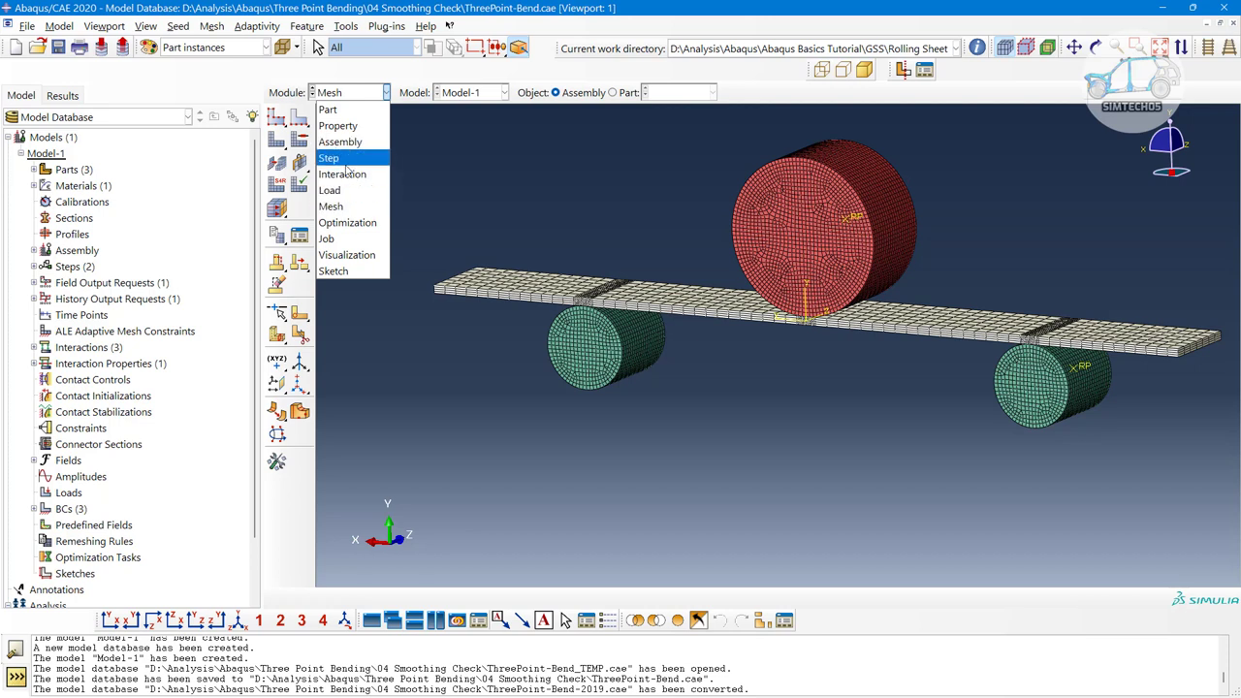
{"action": "left_click", "coordinate": [467, 178]}
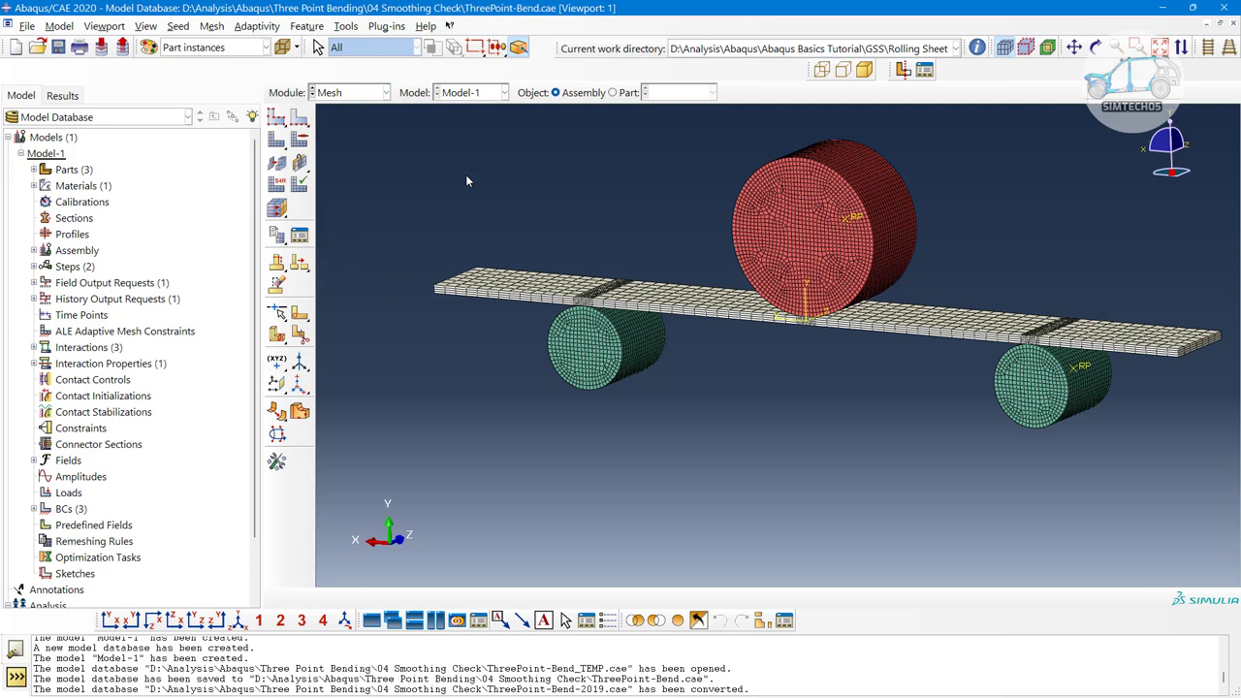
Switch to the Job module, open the Job Manager and move it clear of the model.
{"action": "left_click", "coordinate": [333, 97]}
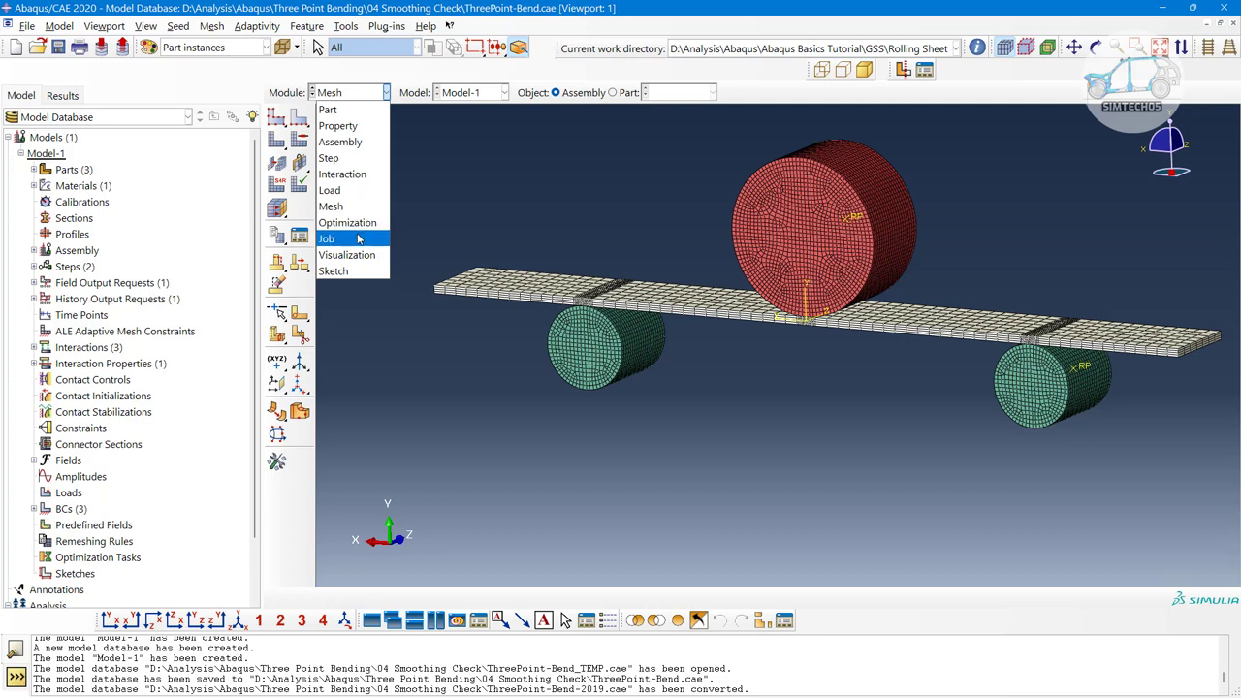
{"action": "left_click", "coordinate": [358, 238]}
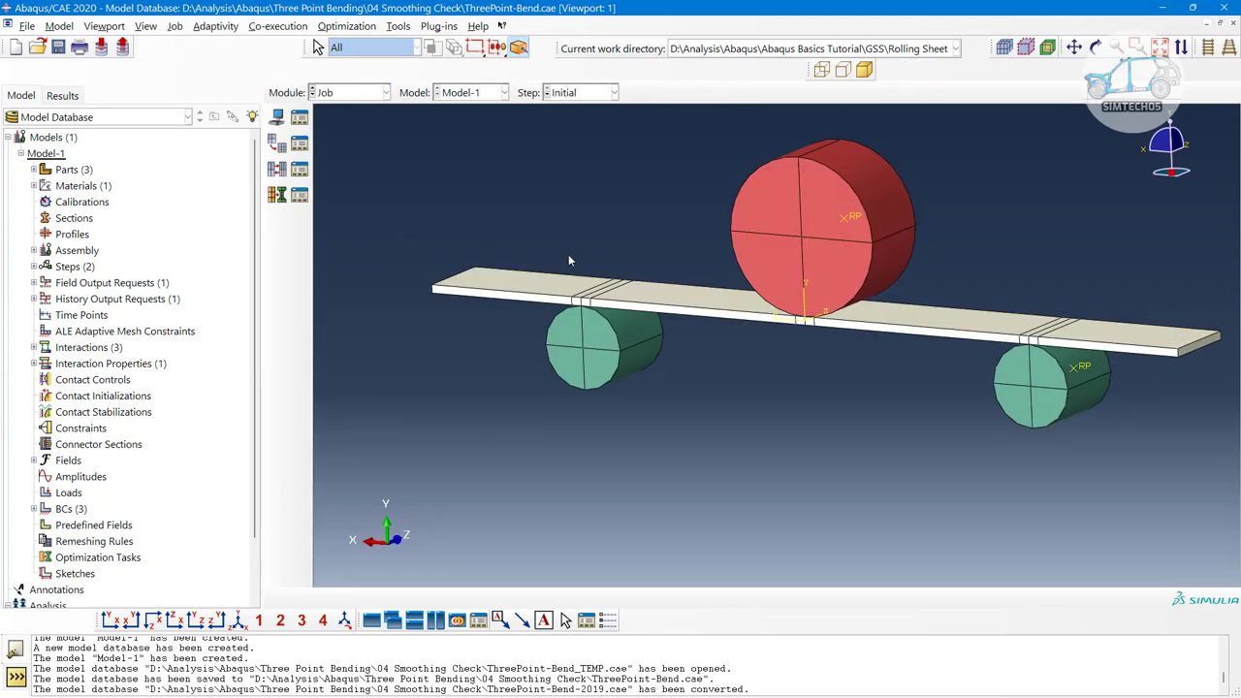
{"action": "left_click_drag", "start_coordinate": [811, 343], "coordinate": [788, 413], "text": "ctrl+alt"}
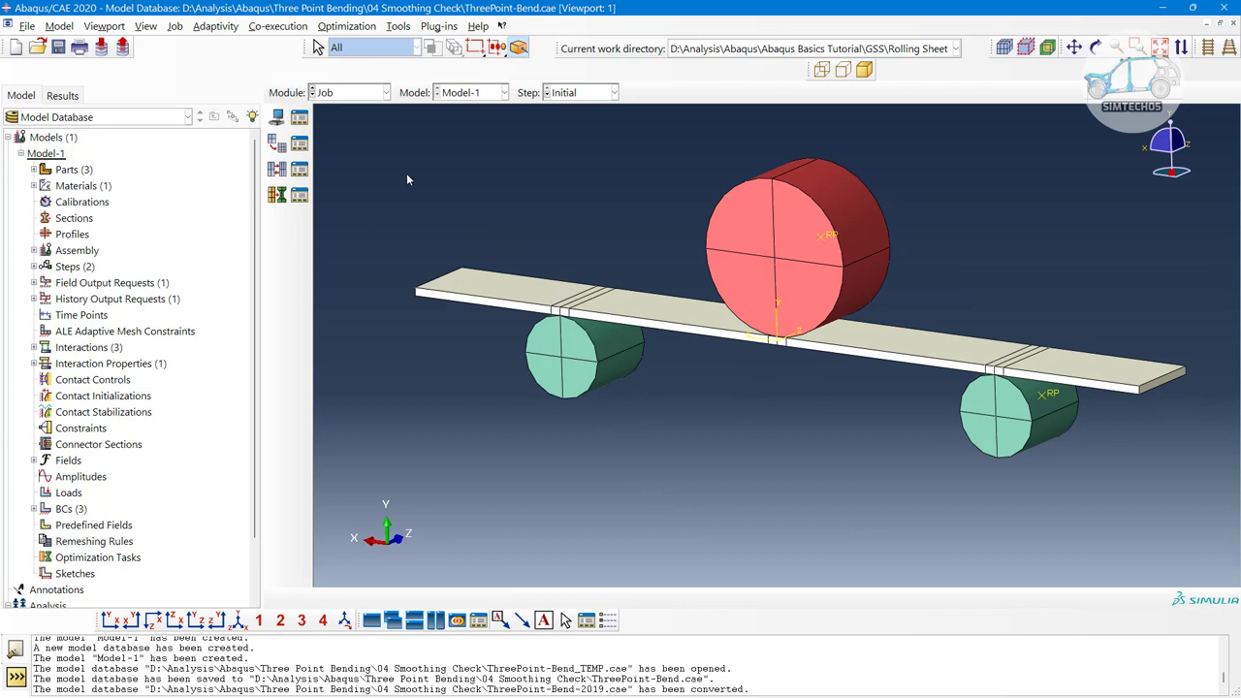
{"action": "left_click", "coordinate": [345, 94]}
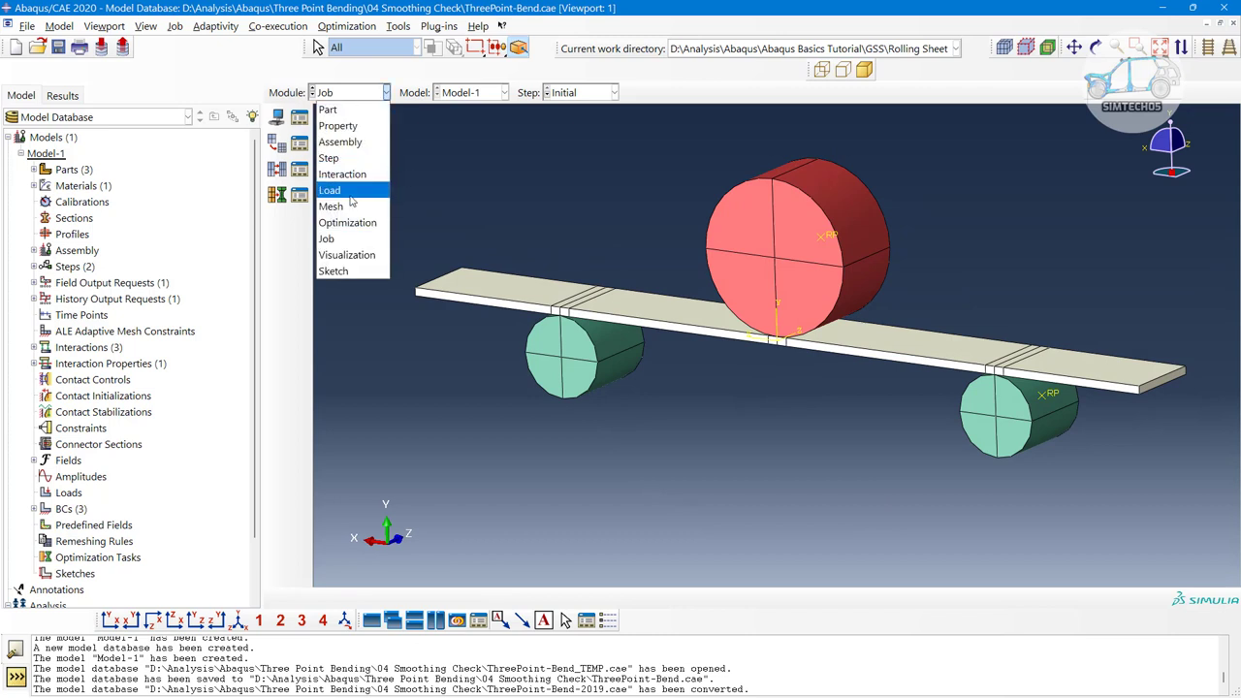
{"action": "left_click", "coordinate": [498, 194]}
{"action": "left_click", "coordinate": [298, 117]}
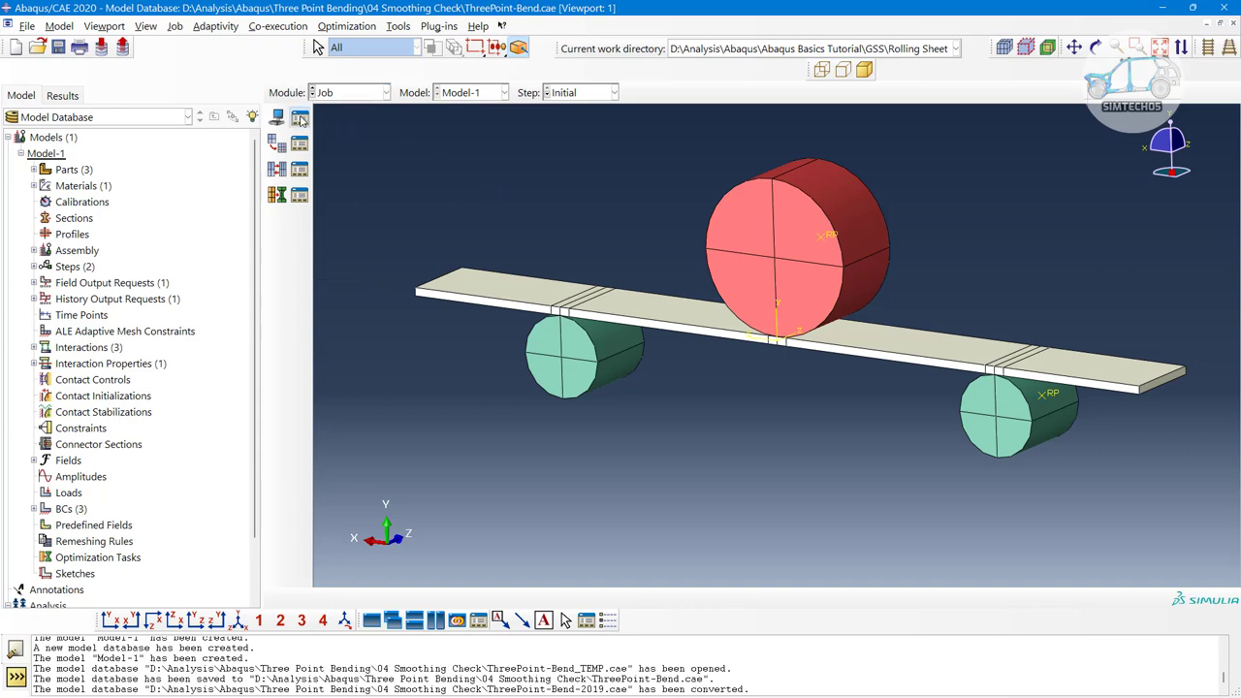
{"action": "left_click_drag", "start_coordinate": [547, 128], "coordinate": [260, 78]}
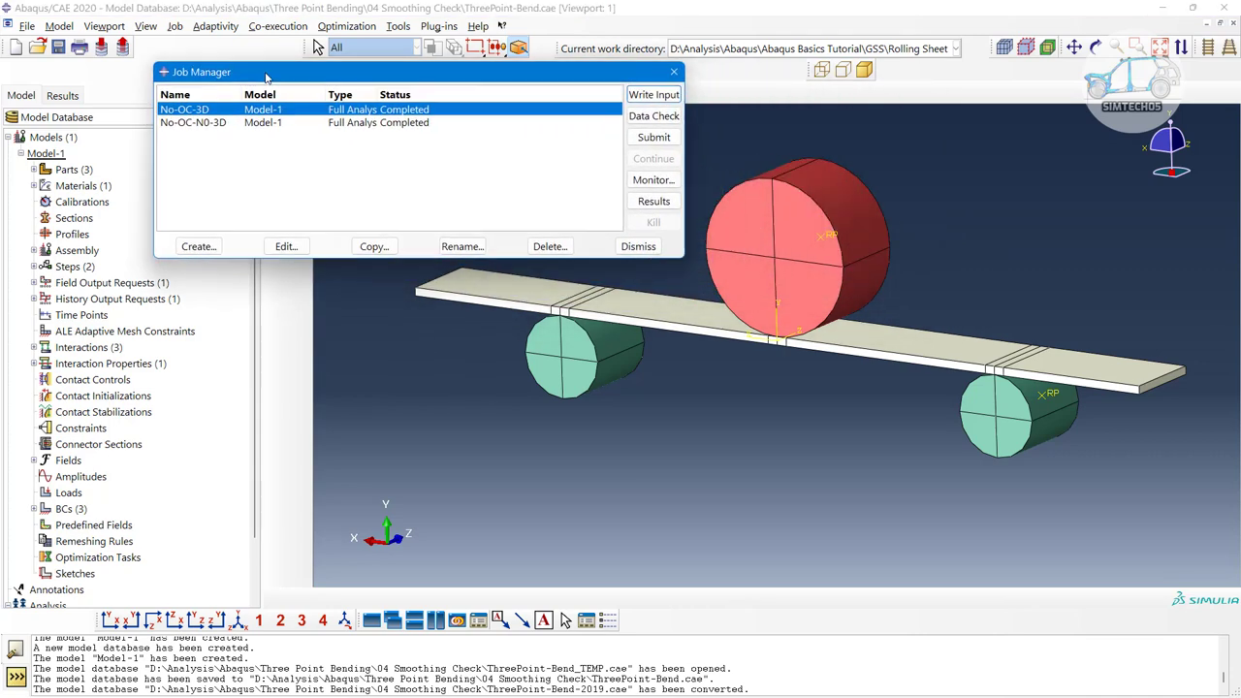
Start a new job with Model as its source and move the job dialogs clear of the loading roller.
{"action": "left_click", "coordinate": [199, 246]}
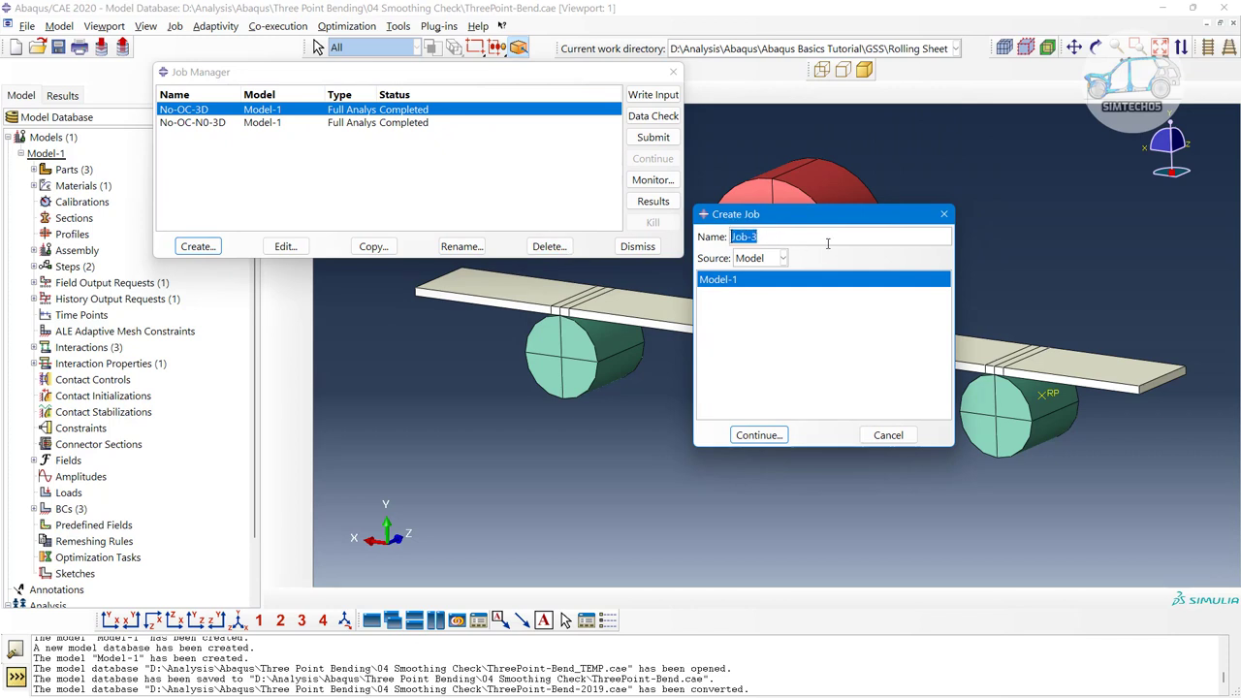
{"action": "left_click", "coordinate": [750, 258]}
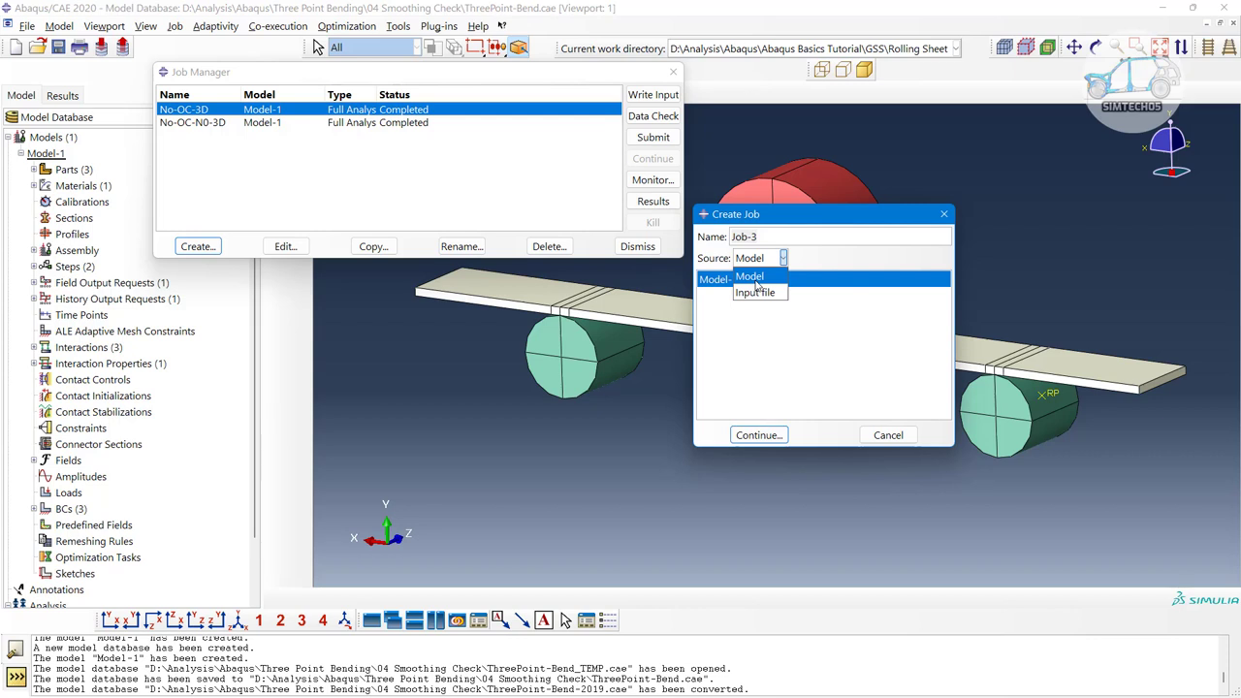
{"action": "left_click", "coordinate": [757, 280]}
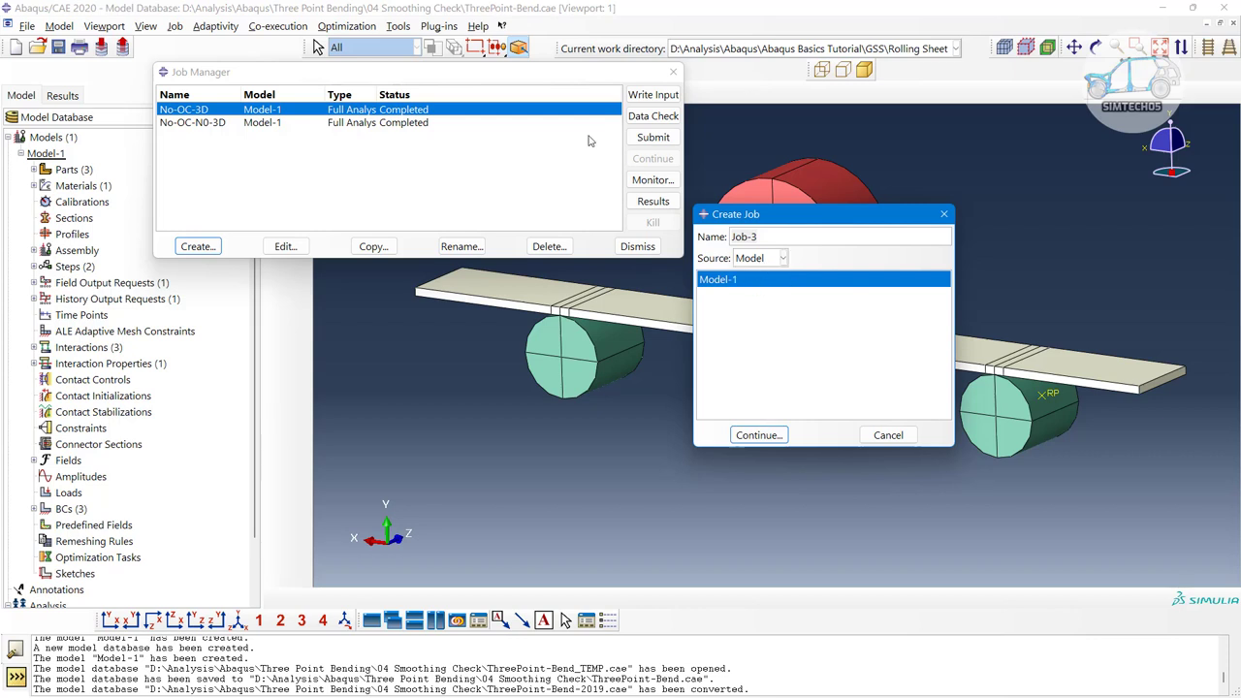
{"action": "left_click_drag", "start_coordinate": [582, 72], "coordinate": [583, 98]}
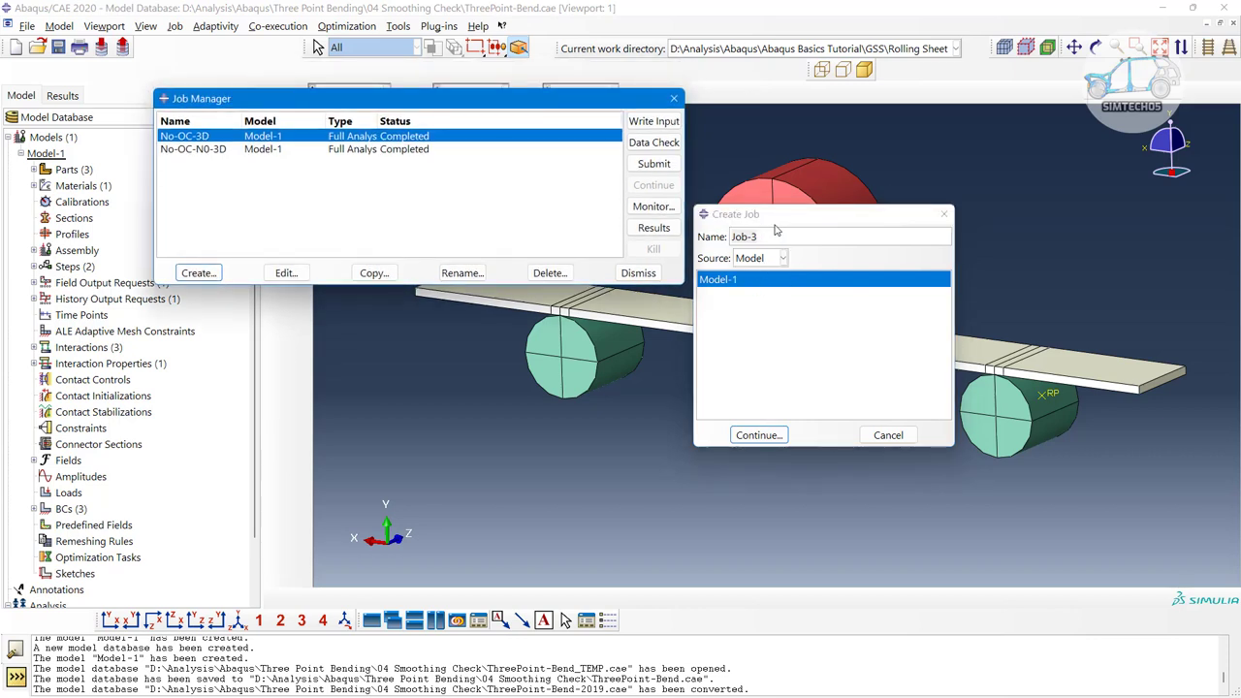
{"action": "left_click_drag", "start_coordinate": [776, 216], "coordinate": [321, 257]}
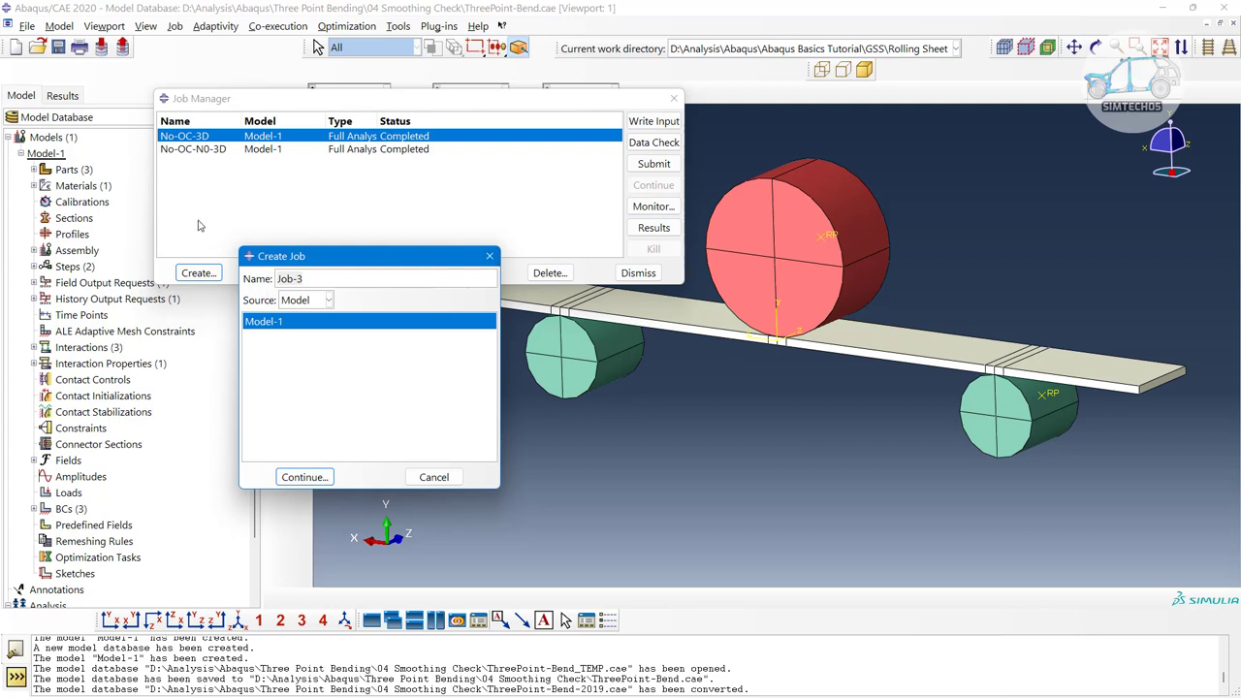
Keep Model-1 as the source and Job-3 as the name, and continue to the job's settings.
{"action": "left_click", "coordinate": [21, 153]}
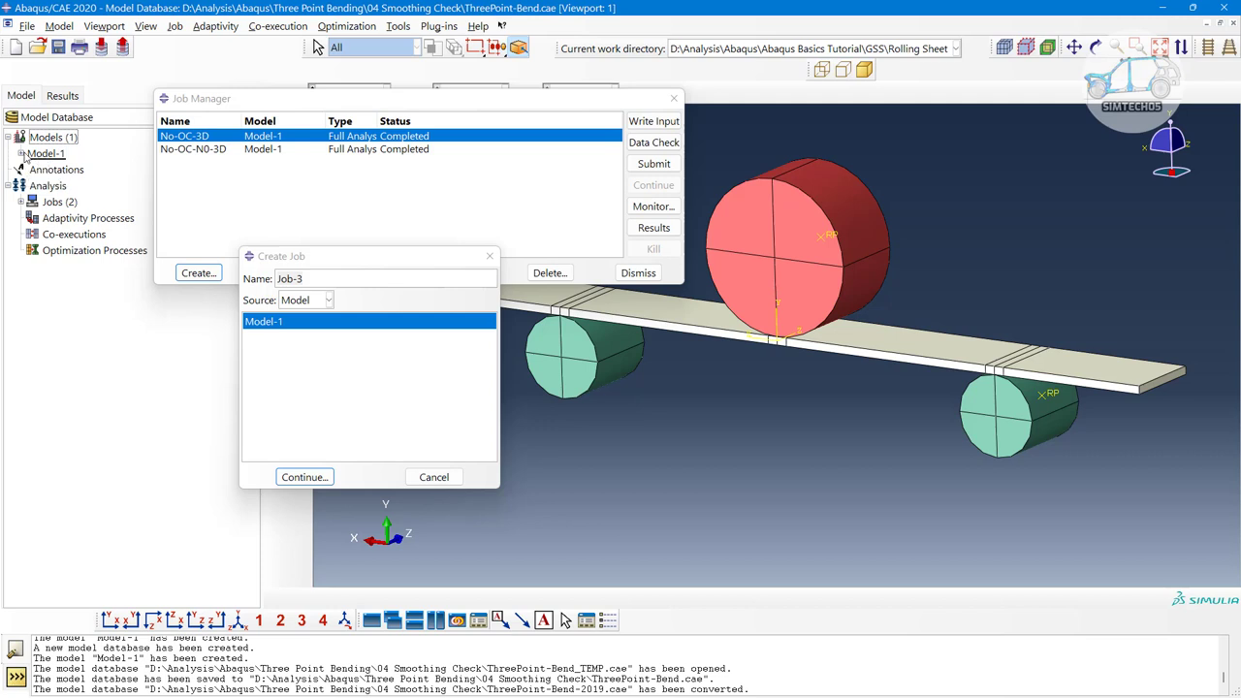
{"action": "left_click", "coordinate": [22, 153]}
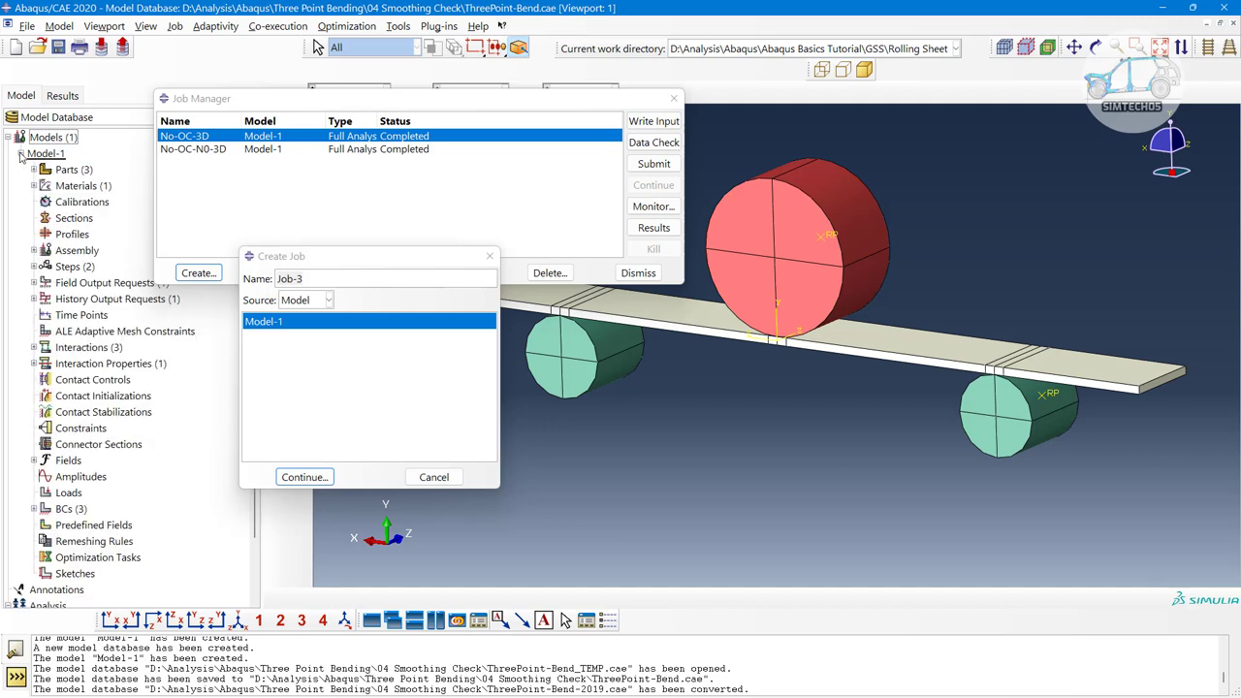
{"action": "left_click", "coordinate": [315, 303]}
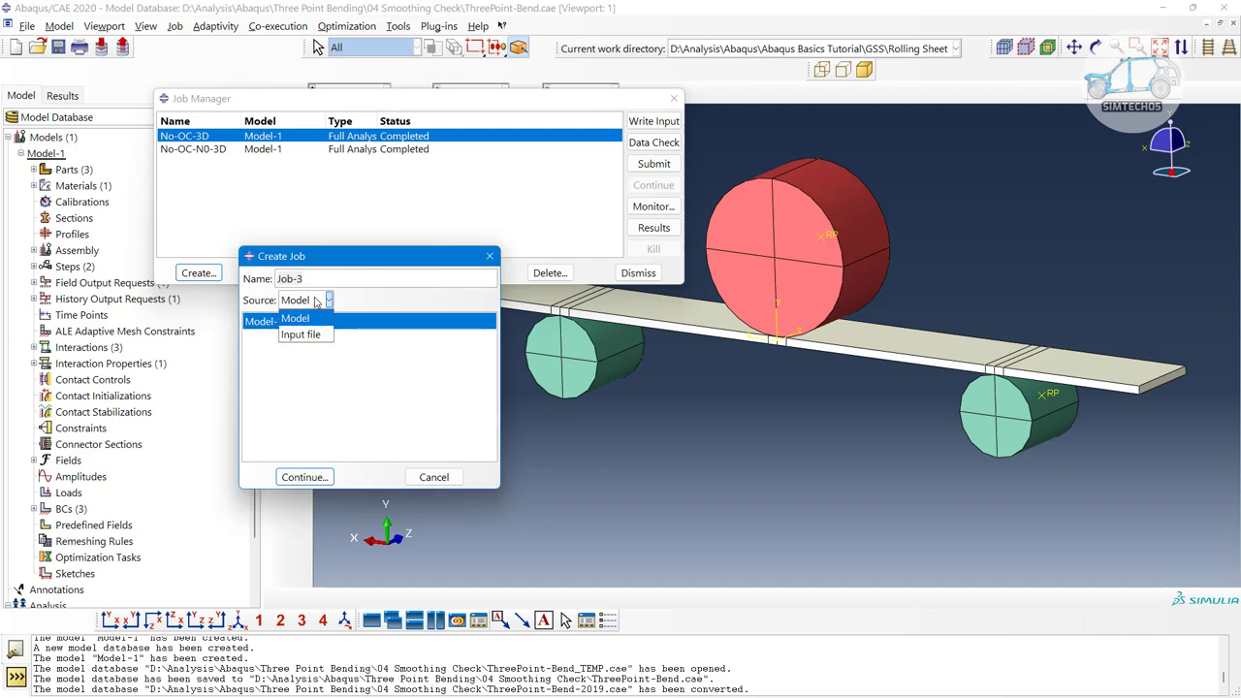
{"action": "left_click", "coordinate": [315, 303]}
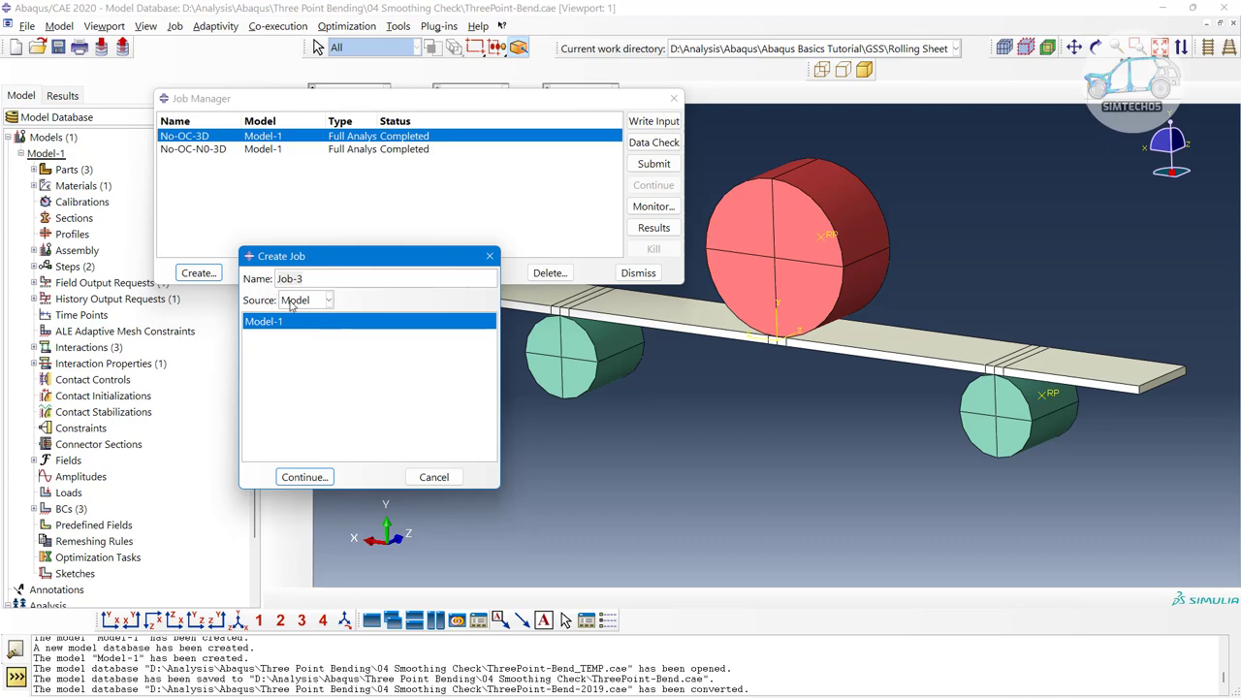
{"action": "left_click_drag", "start_coordinate": [321, 281], "coordinate": [277, 280]}
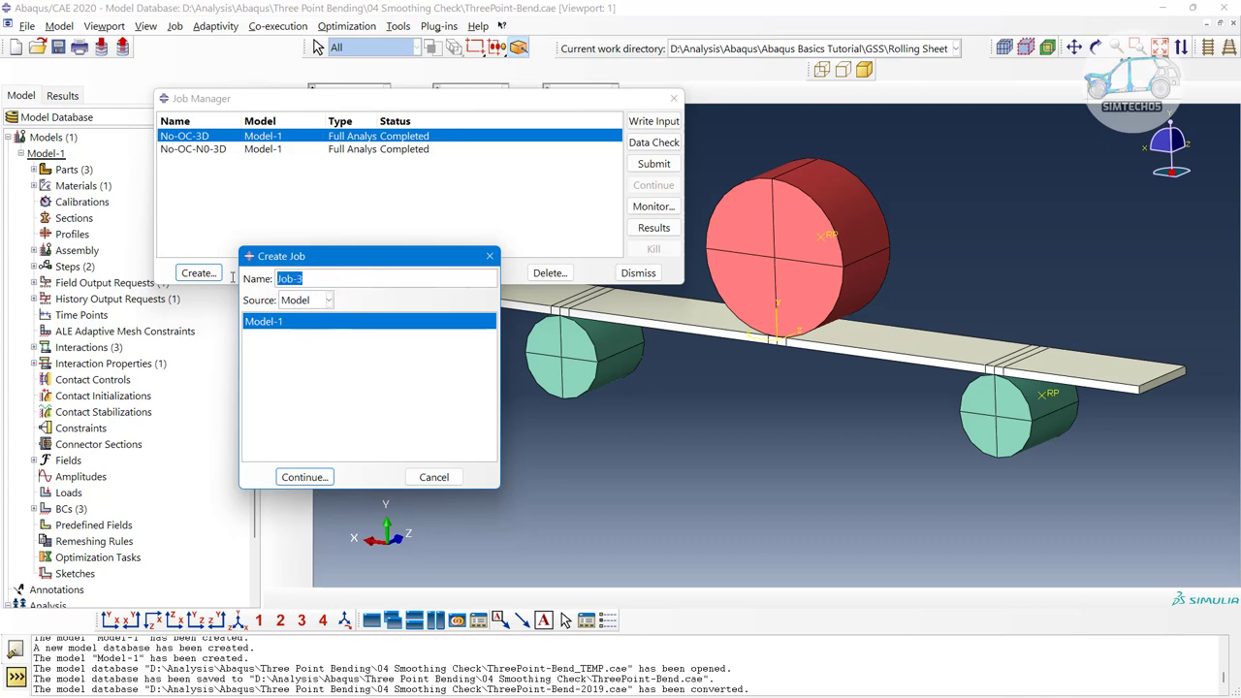
{"action": "left_click", "coordinate": [304, 477]}
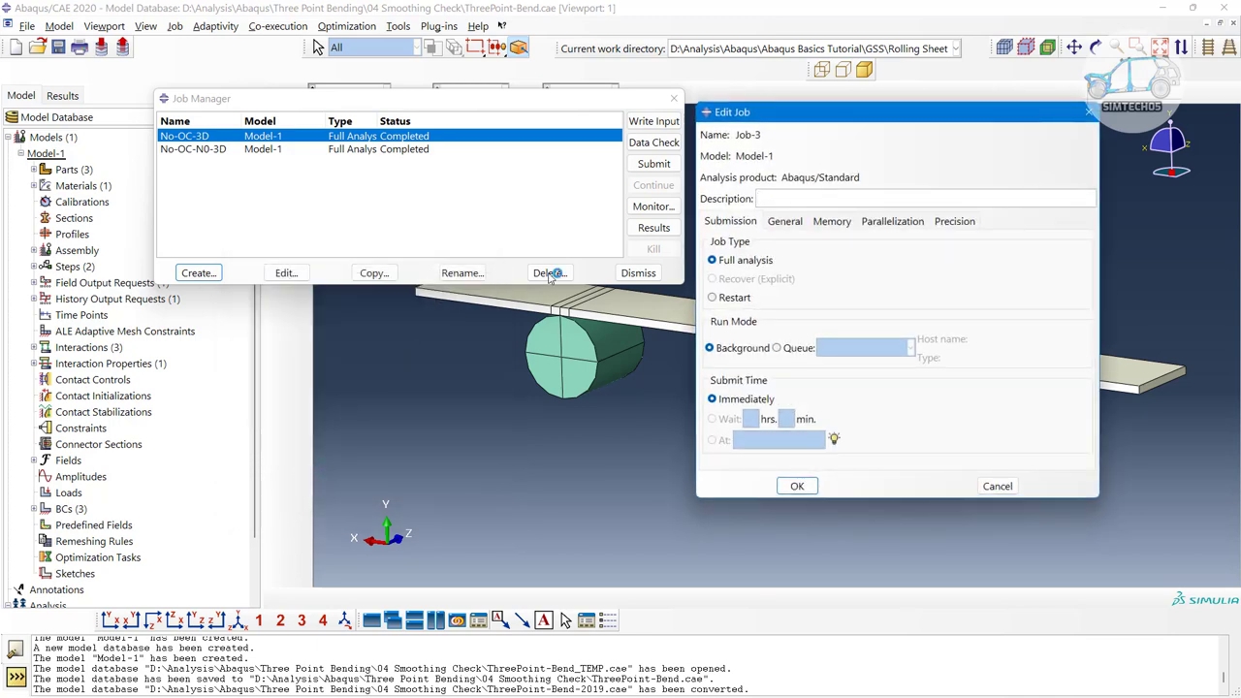
Enable multiple processors for Job-3 and set their number to 8.
{"action": "left_click", "coordinate": [872, 229]}
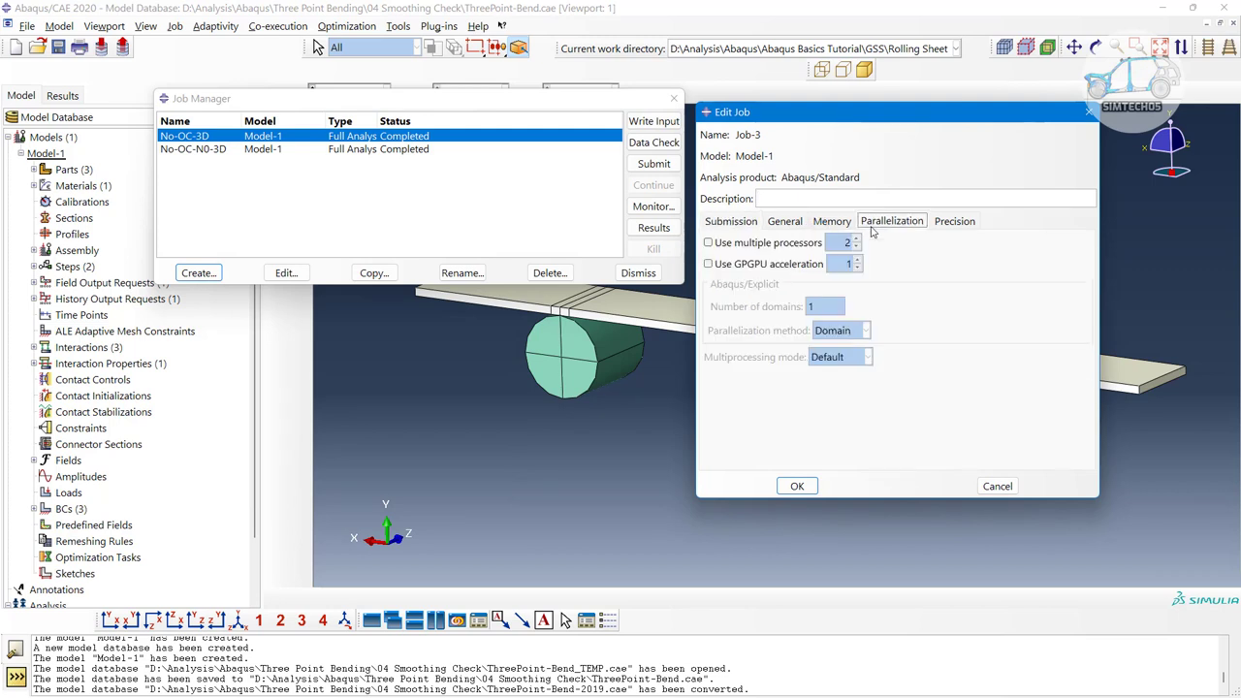
{"action": "left_click", "coordinate": [755, 247]}
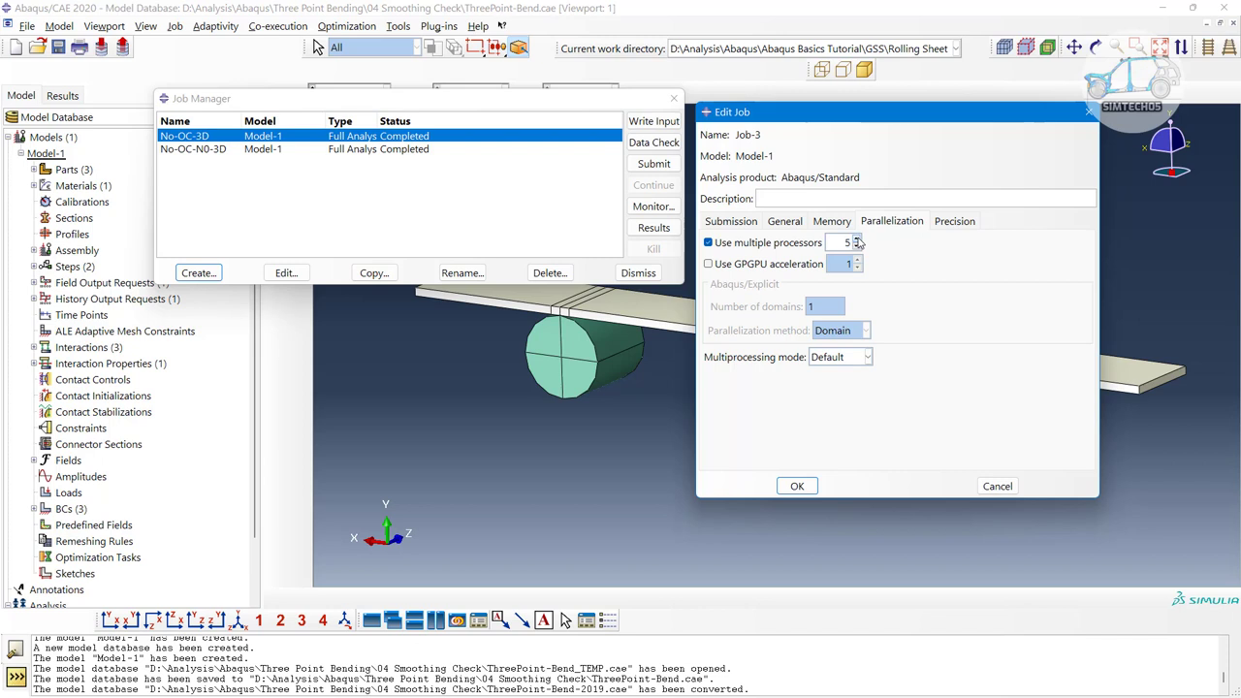
{"action": "left_click", "coordinate": [857, 239]}
Switch to Task Manager, check the CPU's number of cores and logical processors, and return to the Abaqus job settings.
{"action": "key", "text": "super"}
{"action": "key", "text": "super"}
{"action": "key", "text": "ctrl+shift+Escape"}
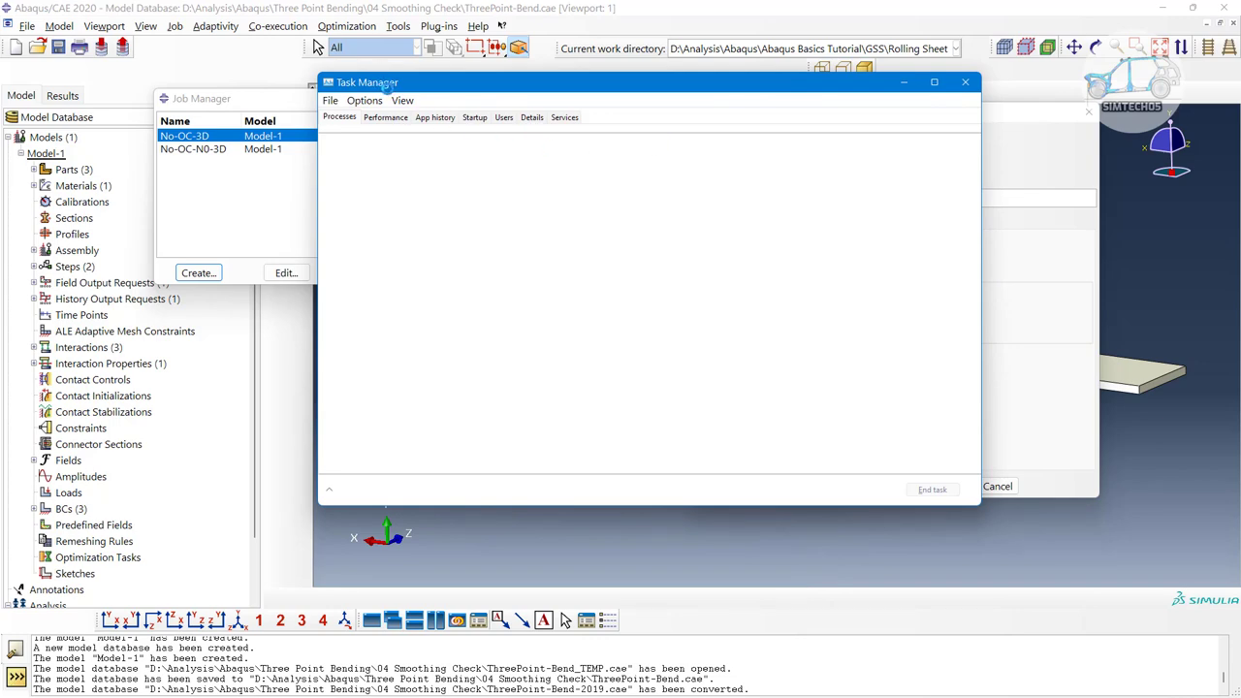
{"action": "left_click", "coordinate": [386, 117]}
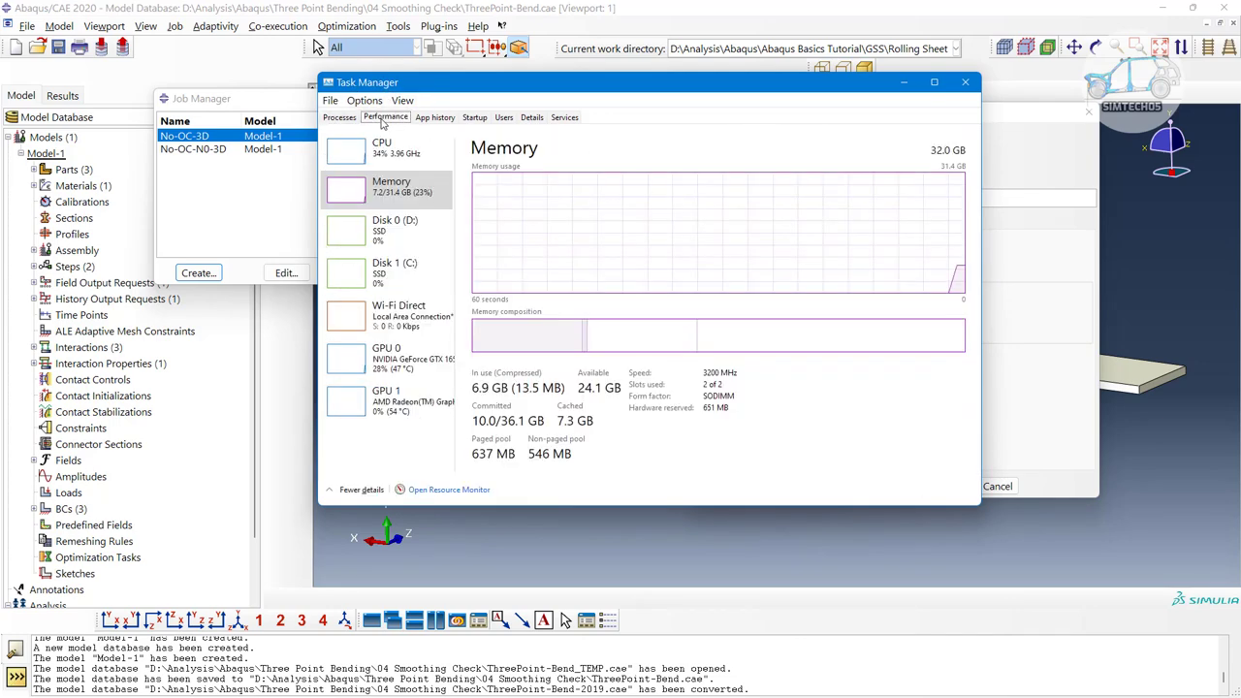
{"action": "left_click", "coordinate": [393, 147]}
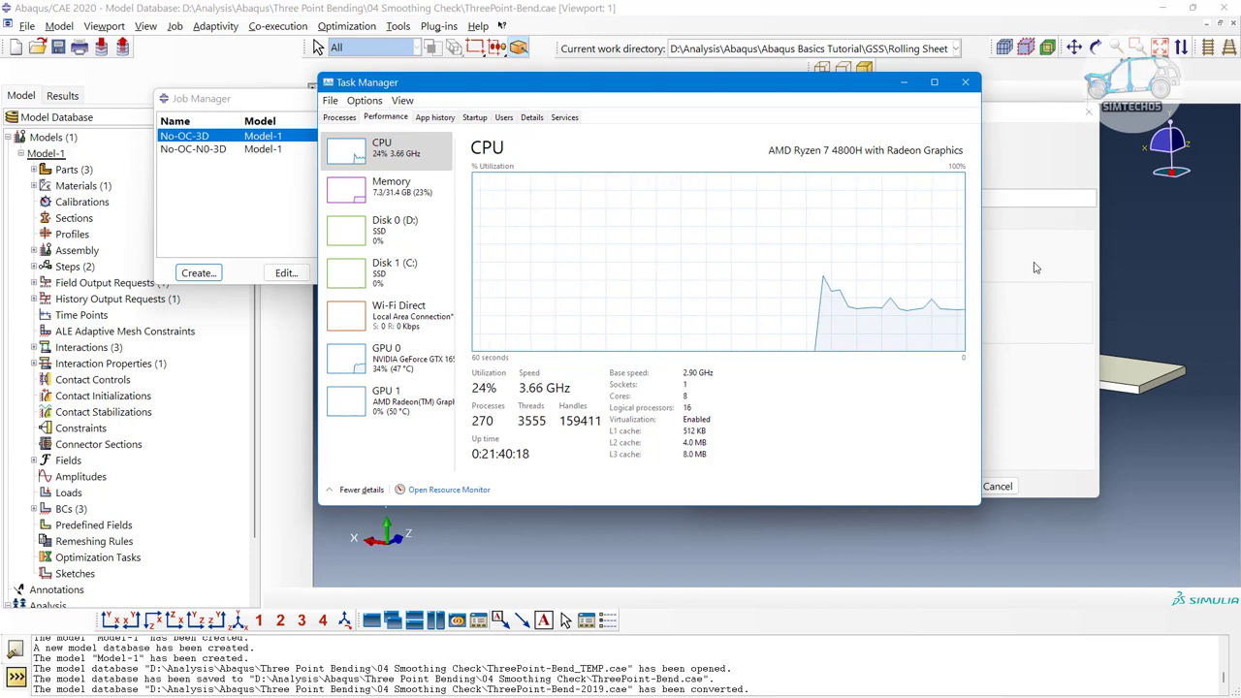
{"action": "key", "text": "alt+Tab"}
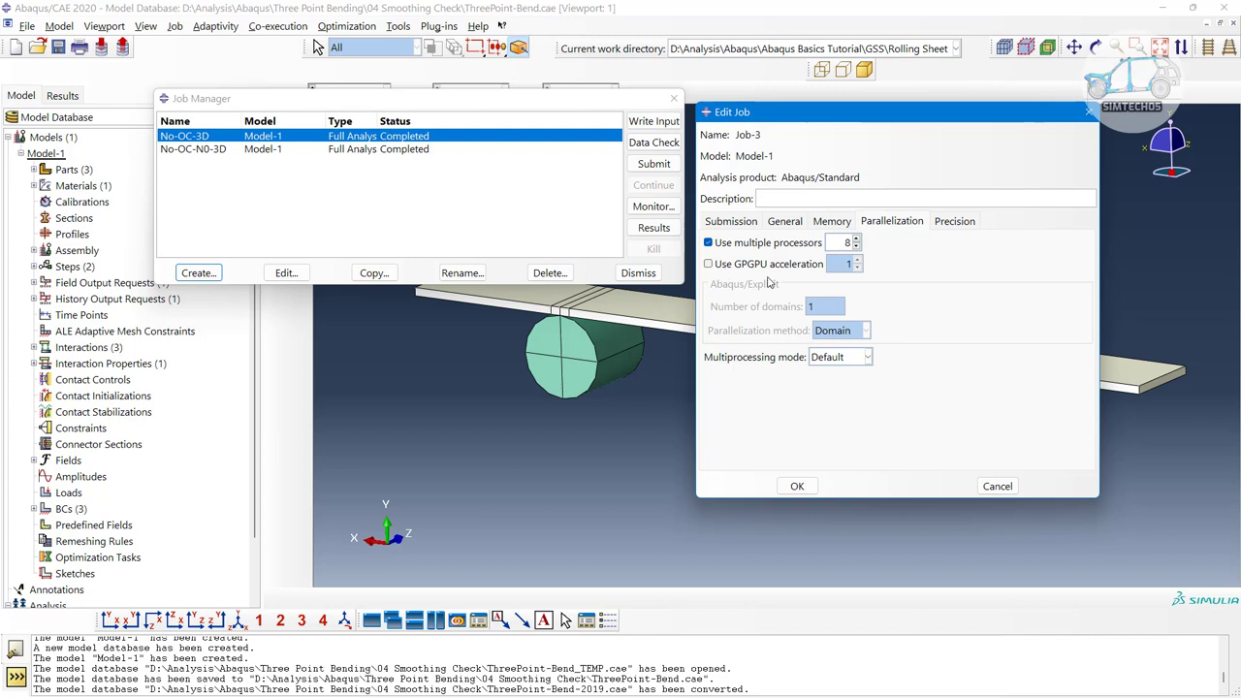
Display the job's memory settings and check the computer's physical memory in Task Manager placed beside them.
{"action": "left_click", "coordinate": [832, 223]}
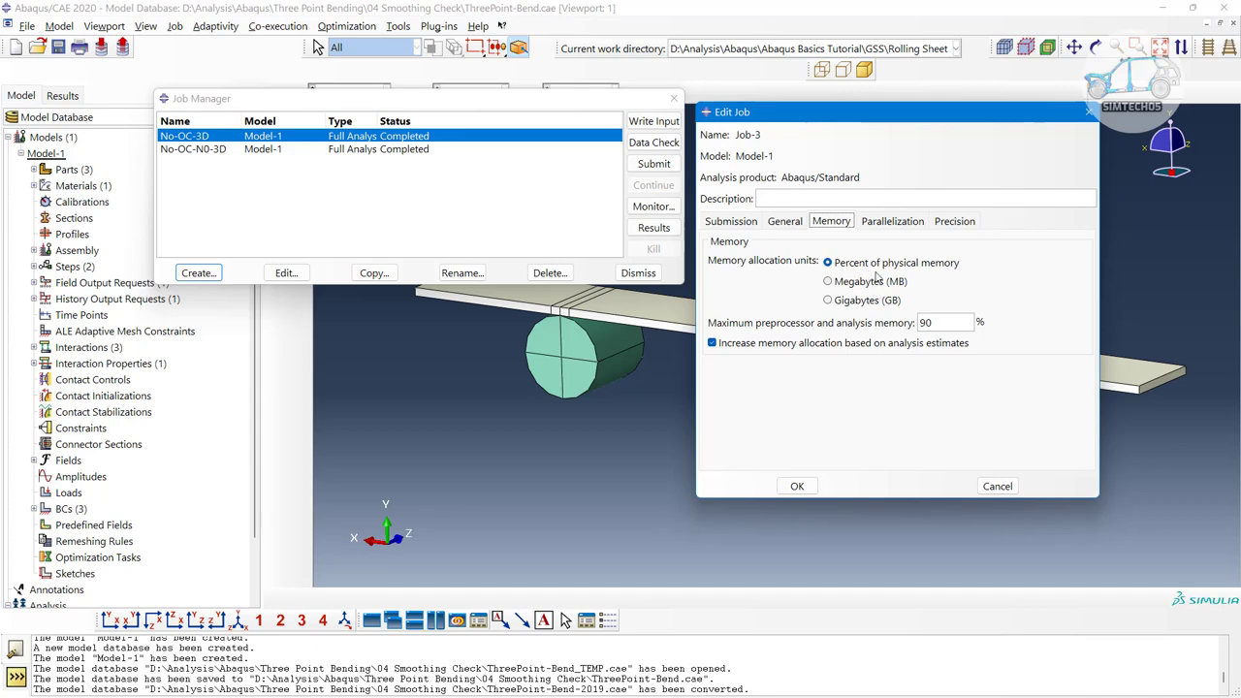
{"action": "key", "text": "ctrl+shift+Escape"}
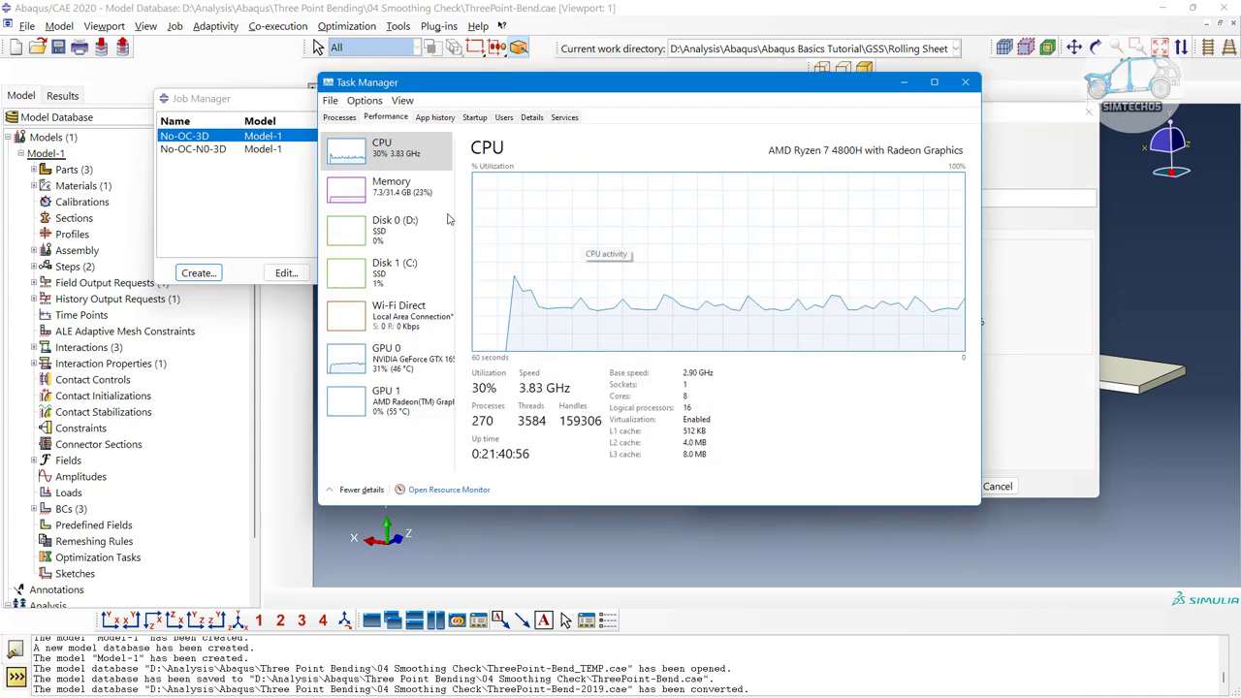
{"action": "left_click", "coordinate": [405, 202]}
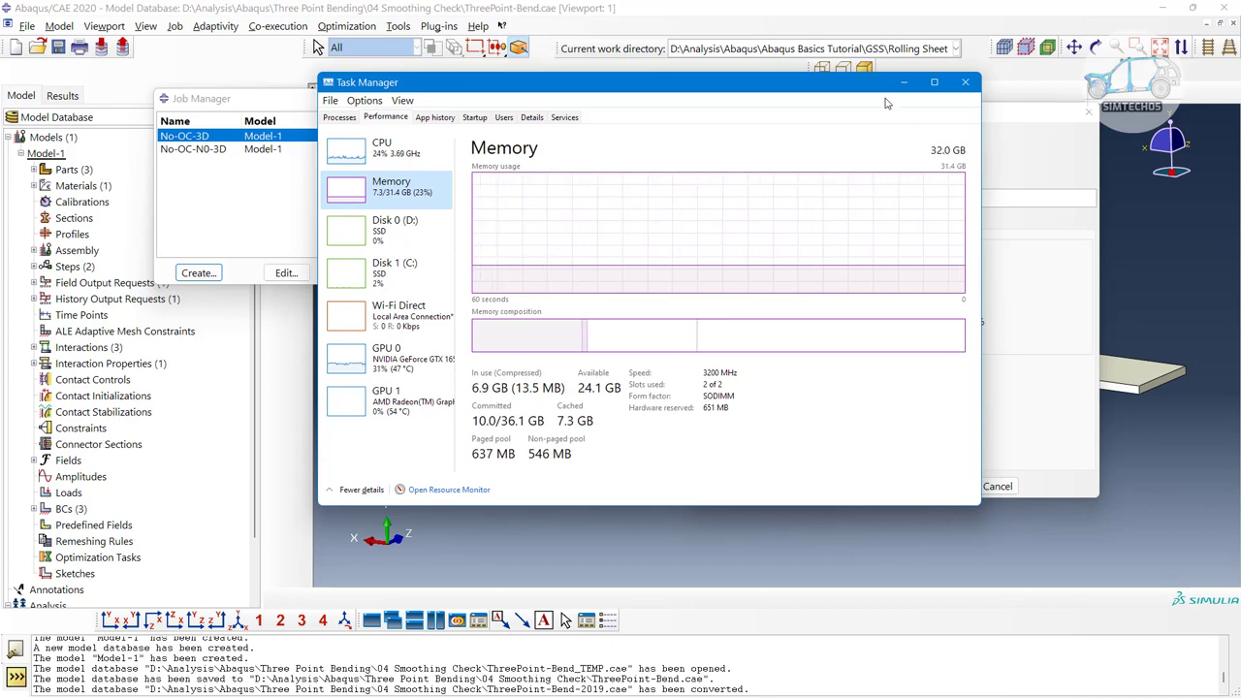
{"action": "left_click_drag", "start_coordinate": [852, 87], "coordinate": [455, 122]}
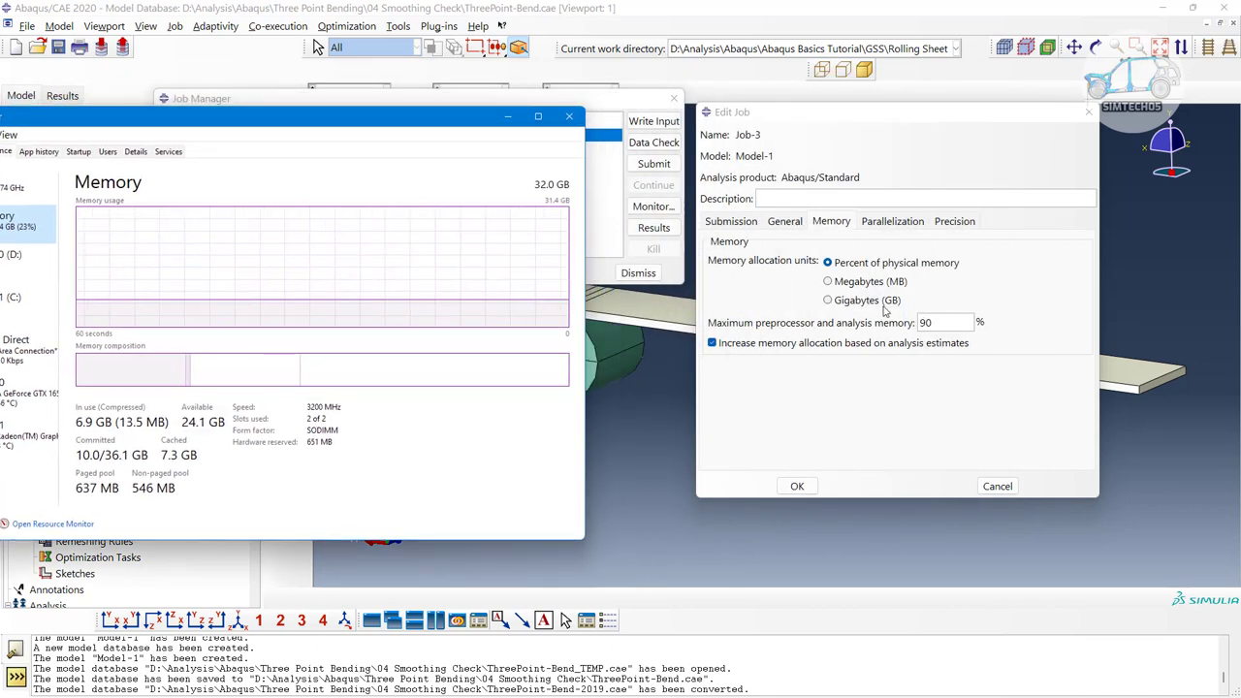
Limit the job's preprocessor and analysis memory to 10 gigabytes and disable increasing the allocation based on analysis estimates.
{"action": "left_click", "coordinate": [946, 322]}
{"action": "double_click", "coordinate": [930, 322]}
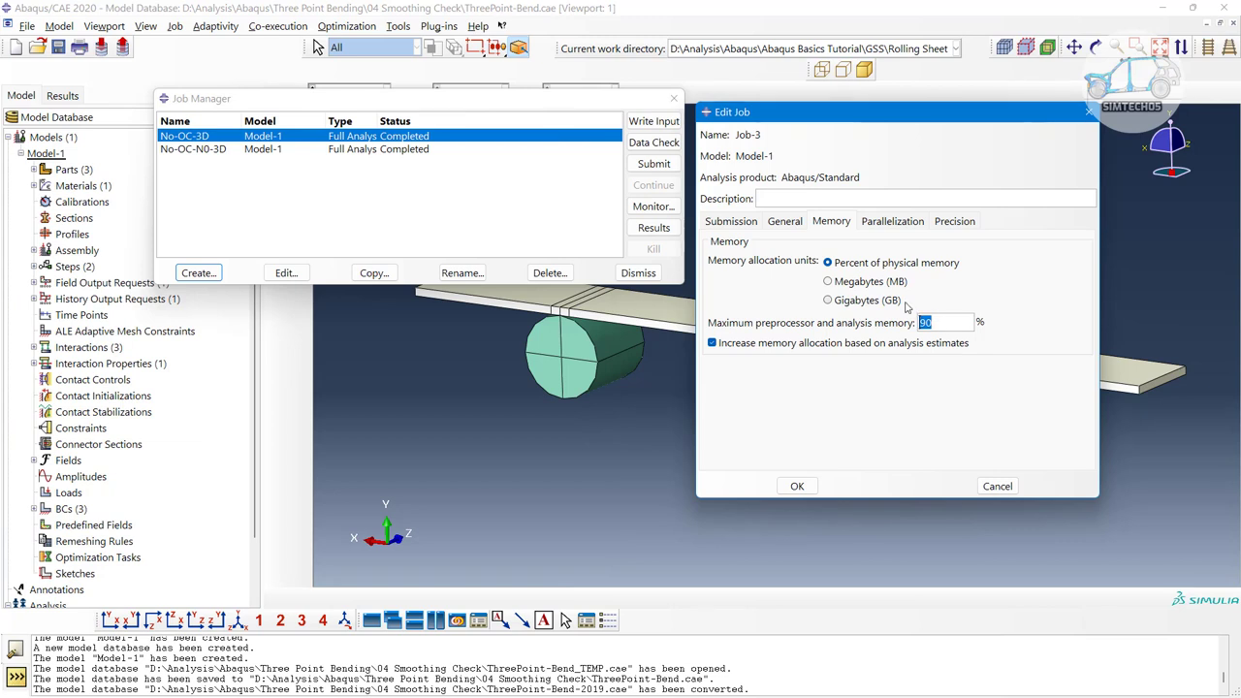
{"action": "left_click", "coordinate": [850, 283]}
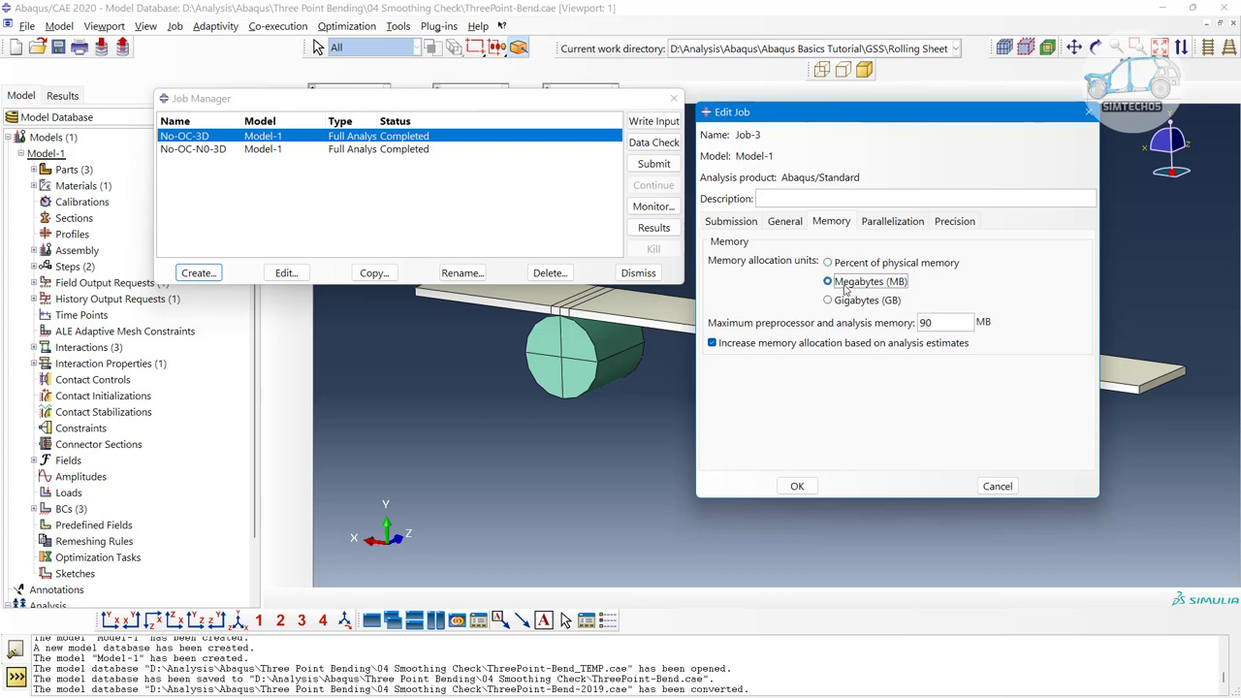
{"action": "left_click", "coordinate": [842, 303]}
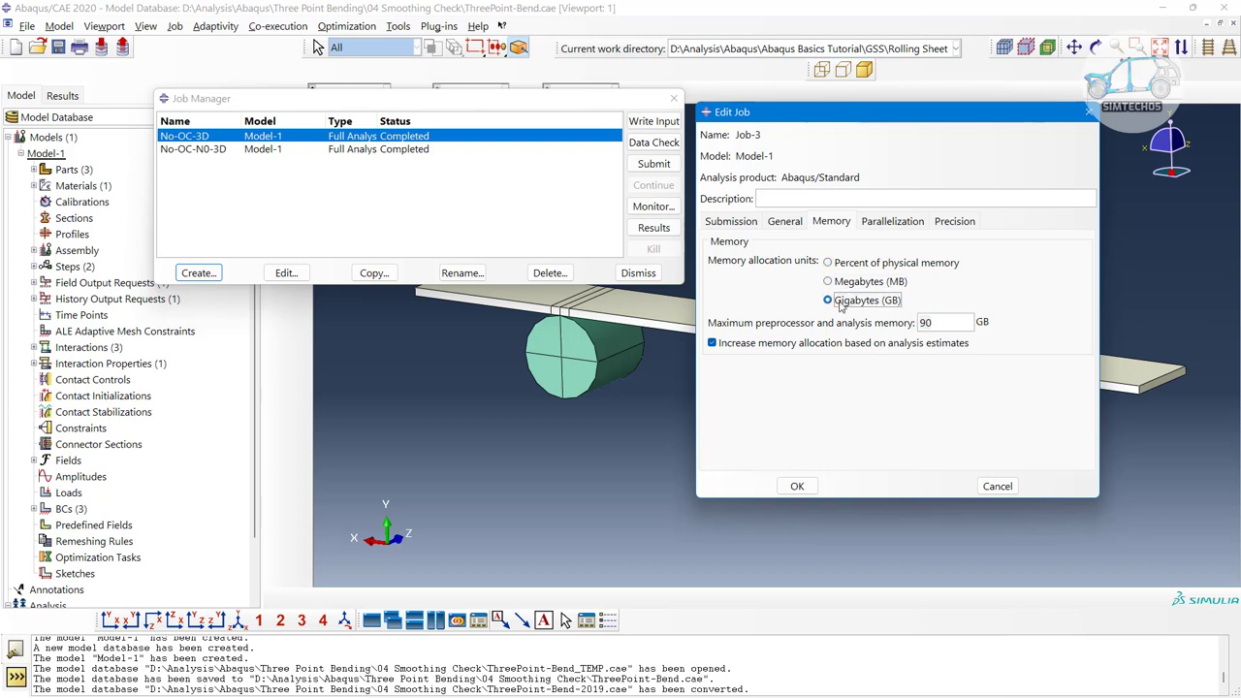
{"action": "key", "text": "Tab"}
{"action": "type", "text": "10"}
{"action": "left_click_drag", "start_coordinate": [933, 325], "coordinate": [902, 326]}
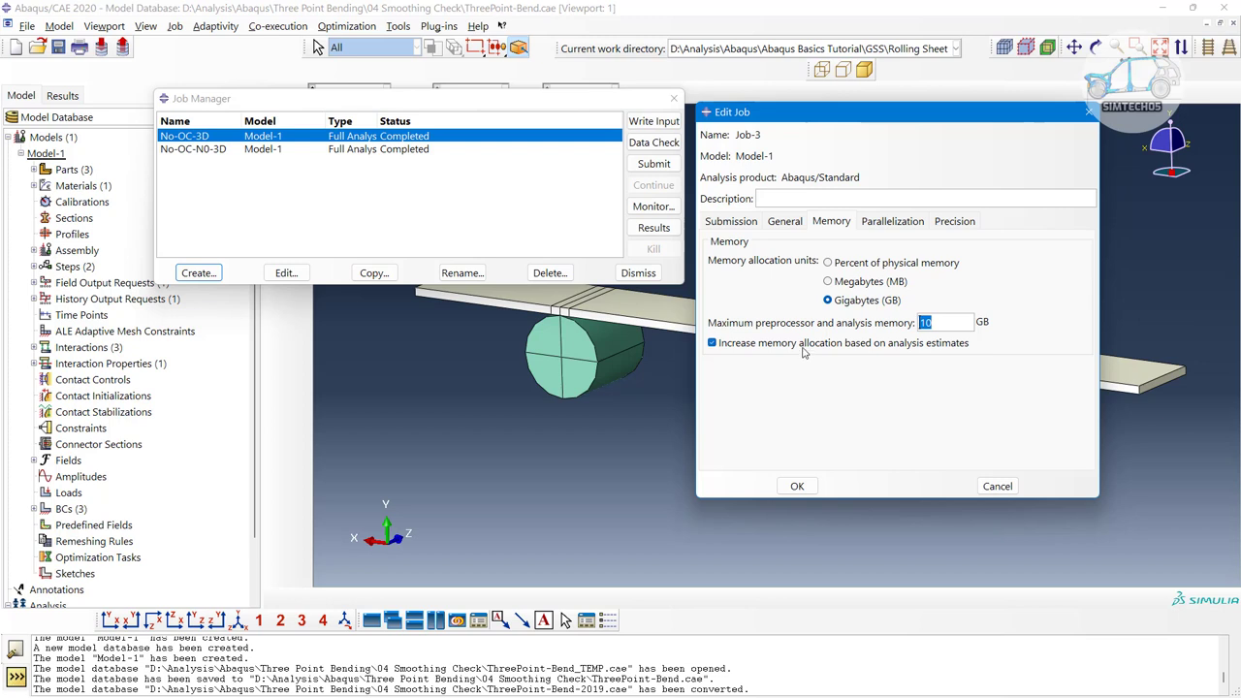
{"action": "left_click", "coordinate": [754, 345]}
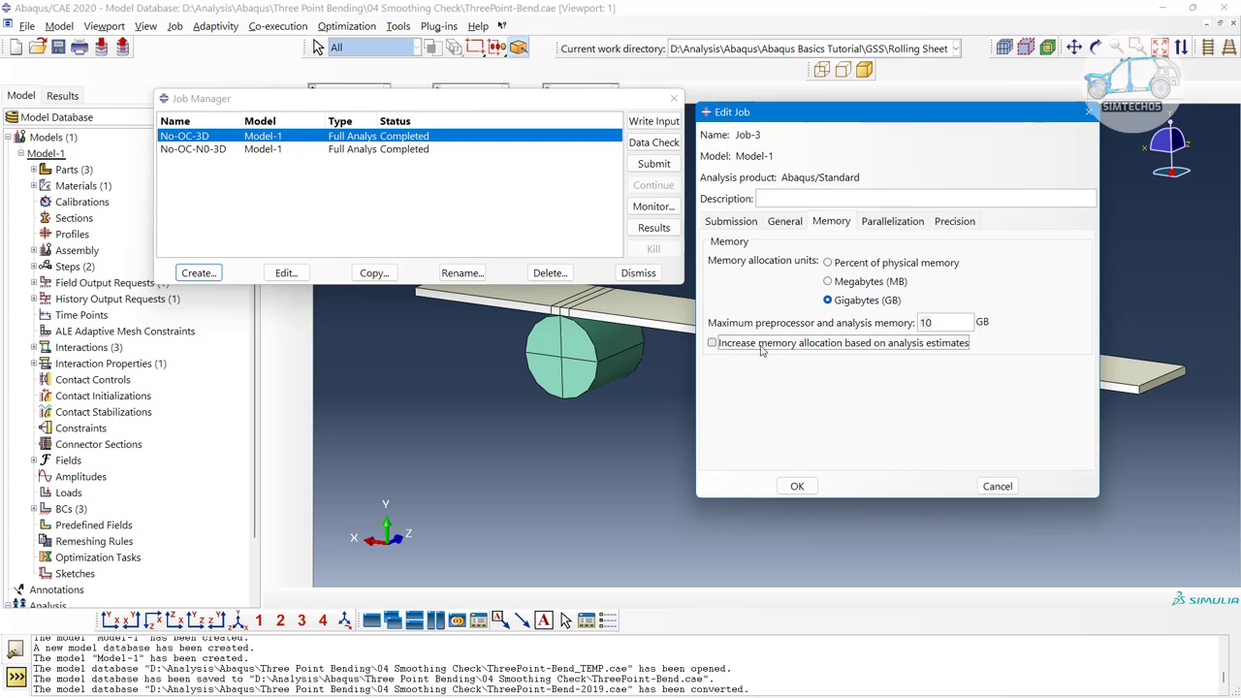
Review the parallelization and memory settings once more and confirm the creation of Job-3.
{"action": "double_click", "coordinate": [957, 323]}
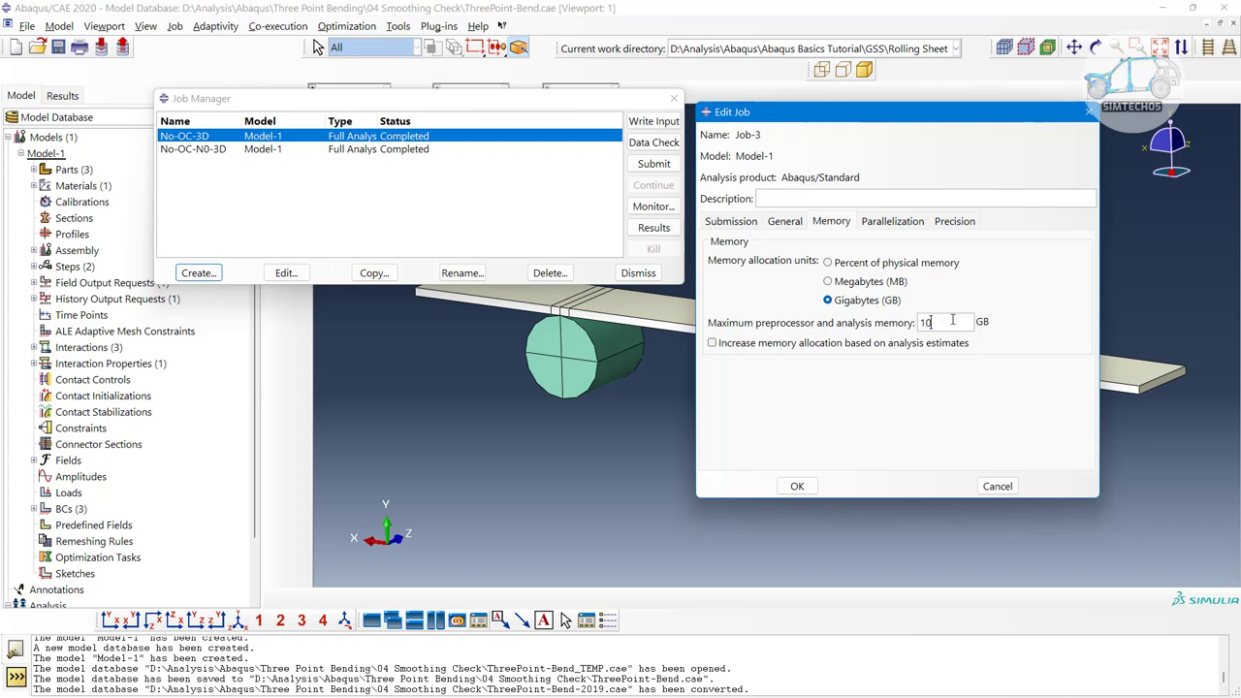
{"action": "left_click", "coordinate": [898, 223]}
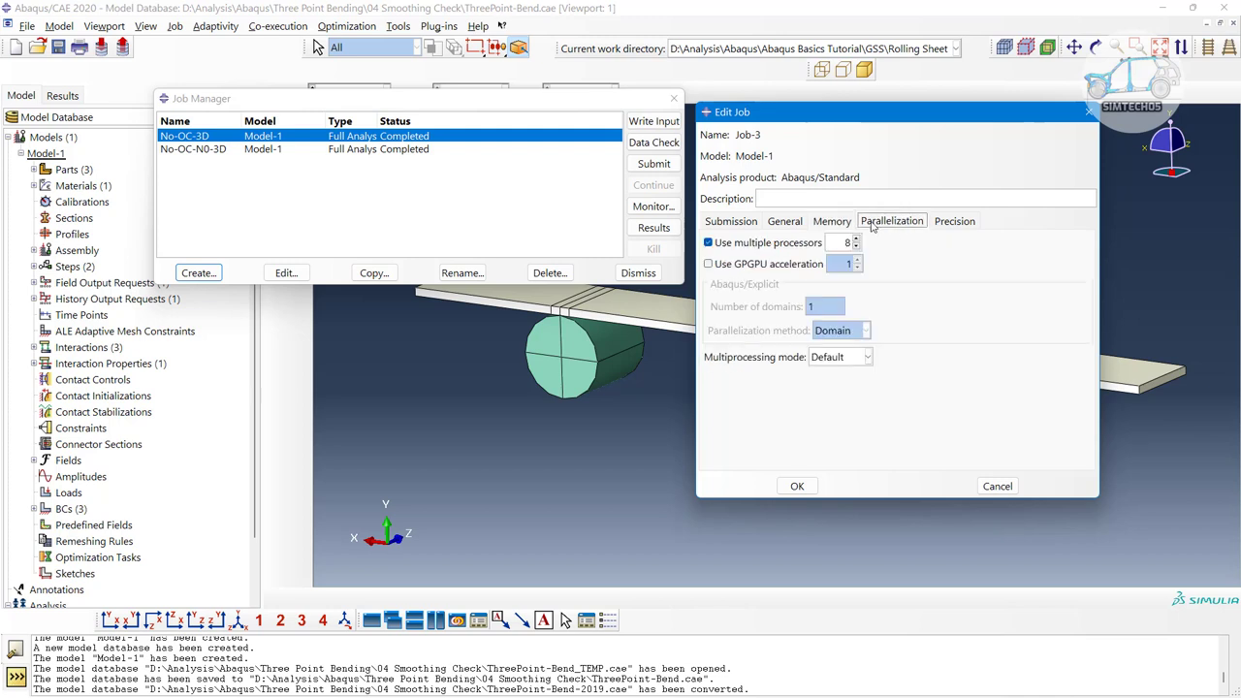
{"action": "left_click", "coordinate": [838, 223]}
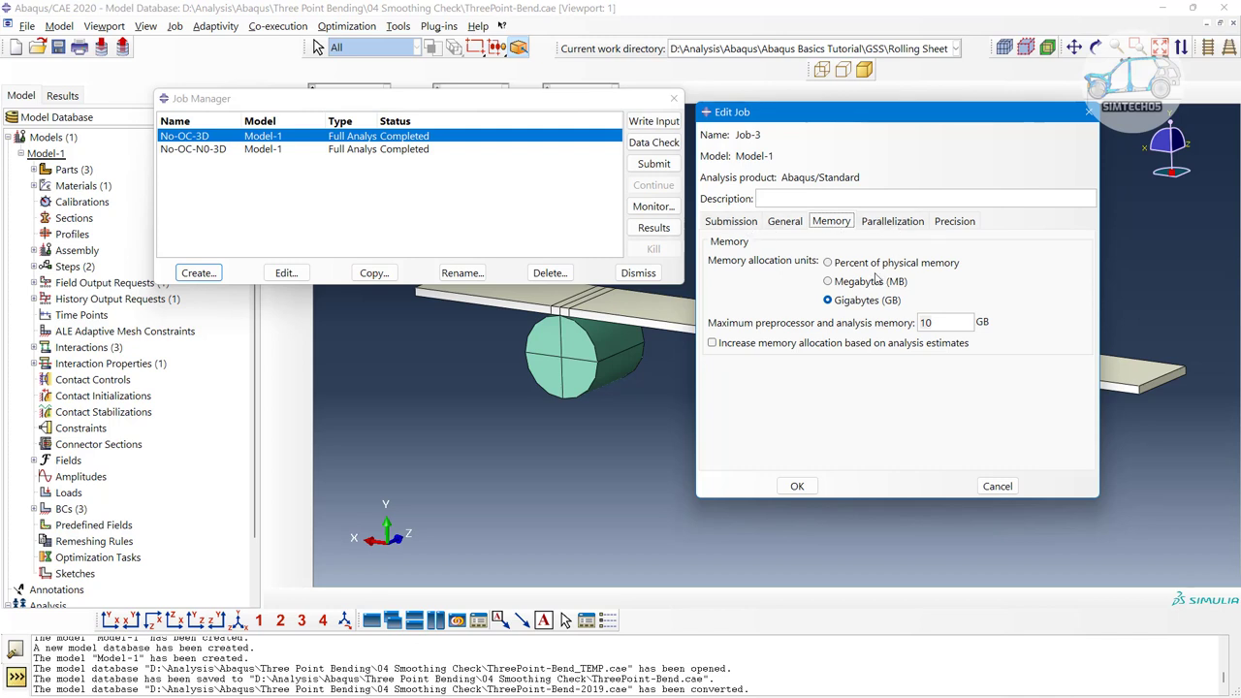
{"action": "left_click", "coordinate": [796, 486]}
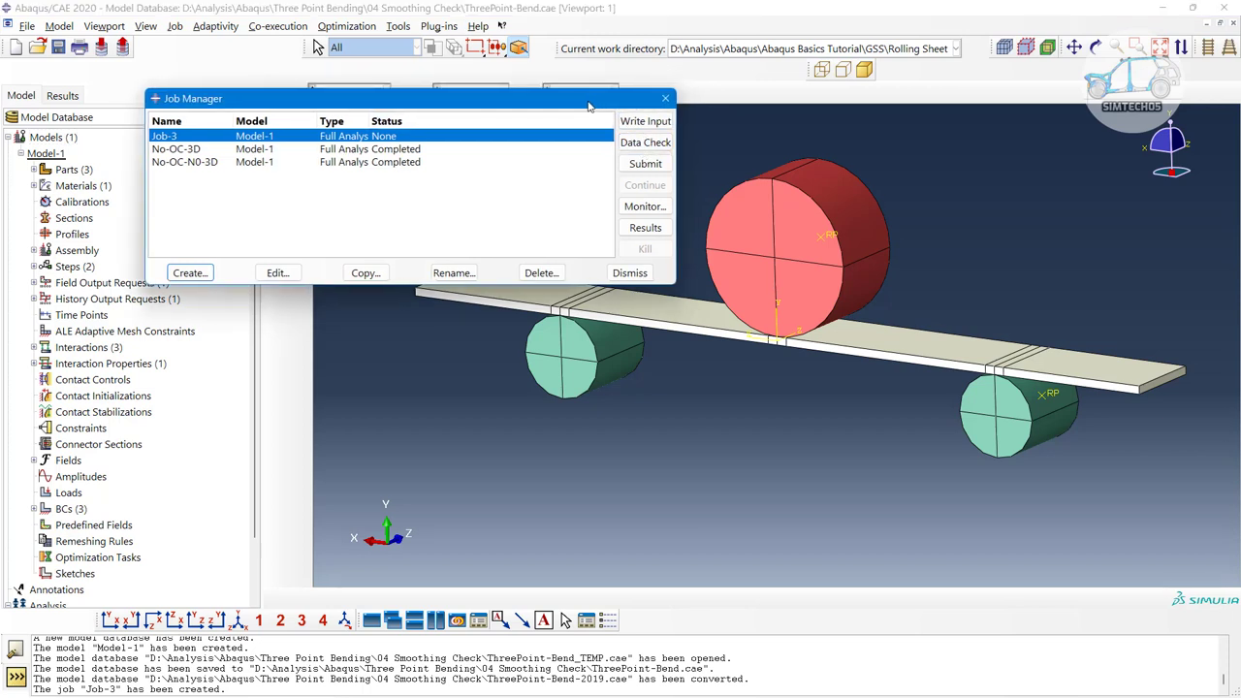
Open the monitor for job No-OC-3D beside the Job Manager and enlarge it to show all increments.
{"action": "left_click_drag", "start_coordinate": [407, 98], "coordinate": [320, 93]}
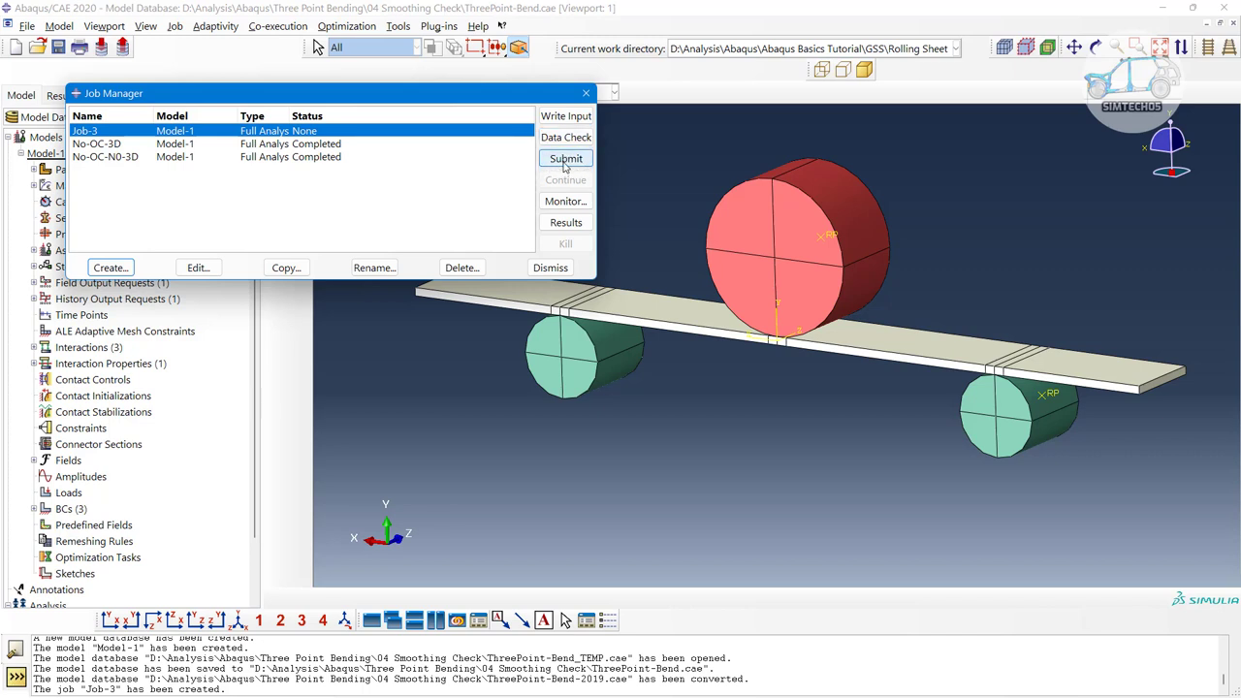
{"action": "left_click", "coordinate": [346, 144]}
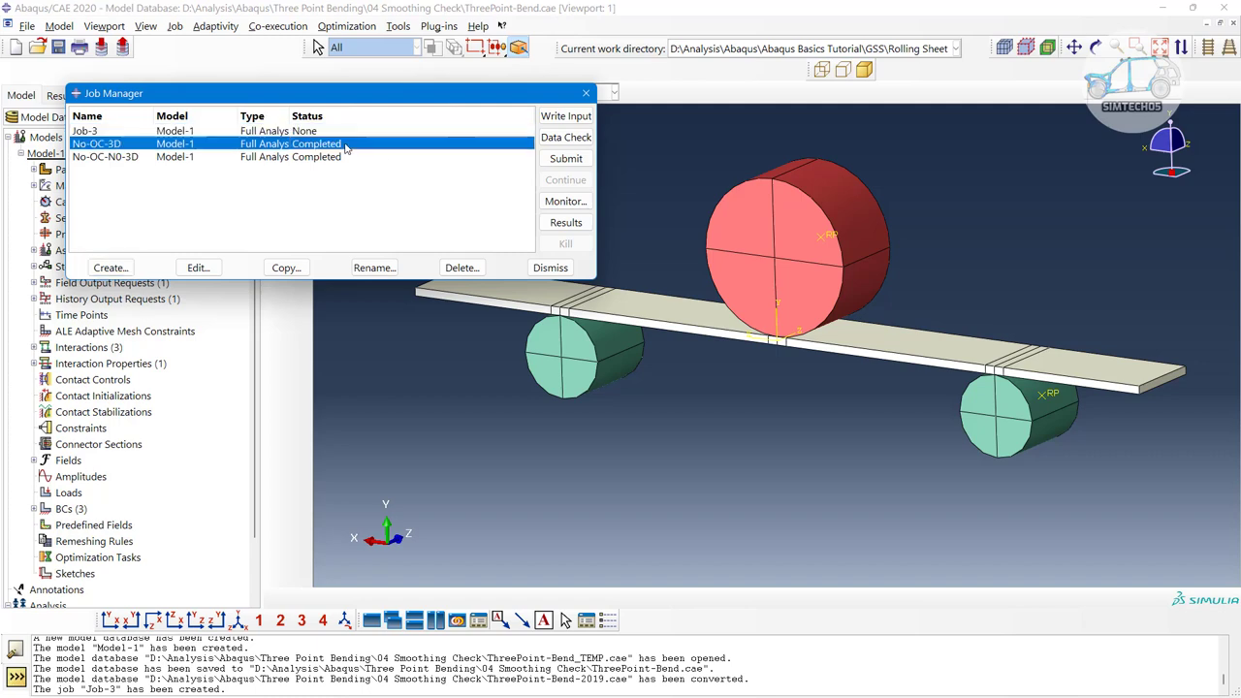
{"action": "left_click", "coordinate": [569, 204]}
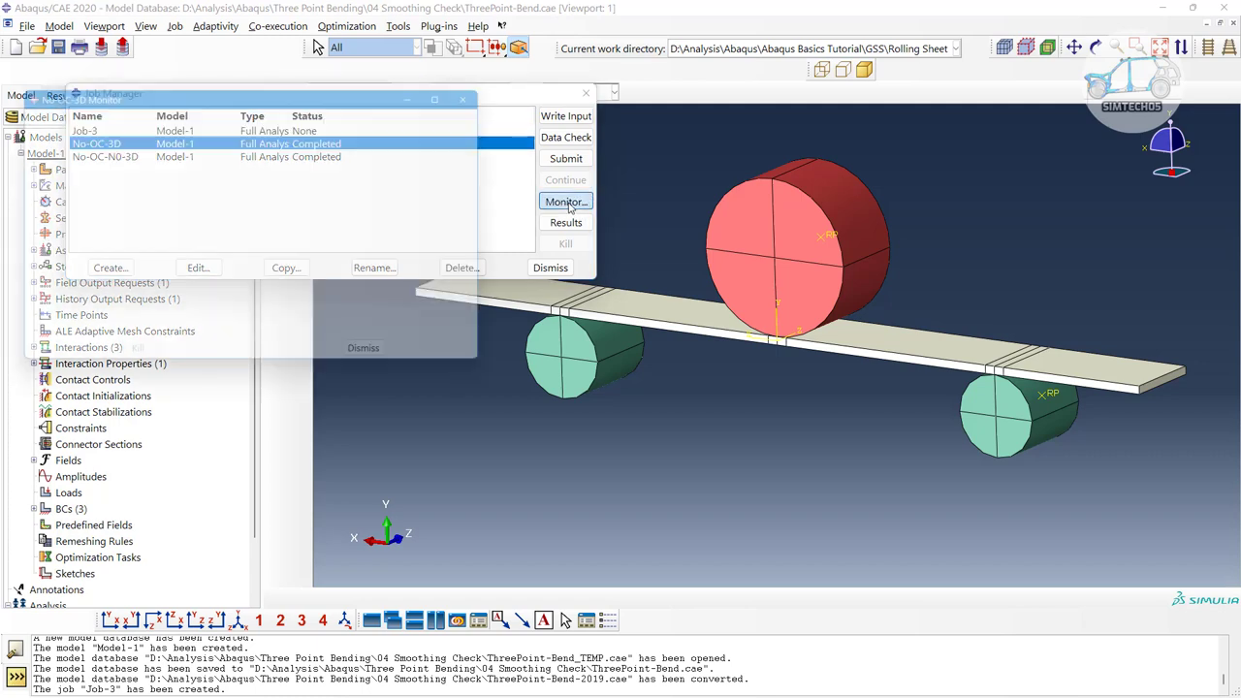
{"action": "left_click_drag", "start_coordinate": [273, 92], "coordinate": [866, 76]}
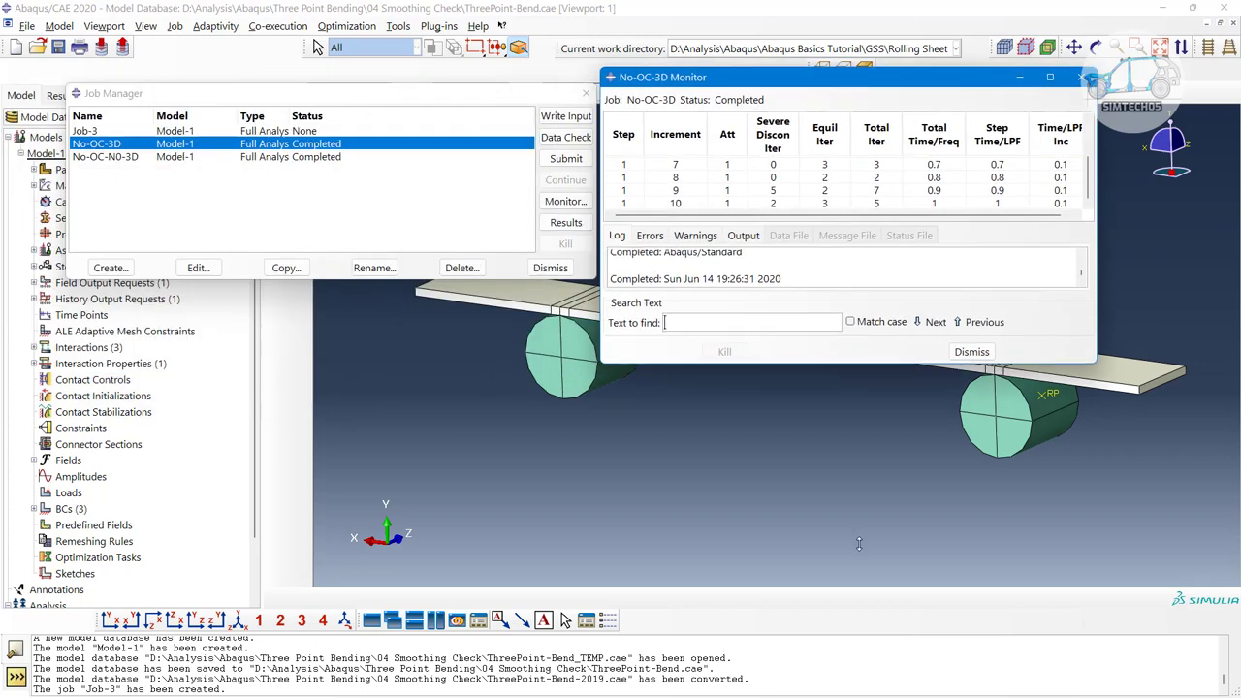
{"action": "left_click_drag", "start_coordinate": [858, 544], "coordinate": [858, 543]}
{"action": "left_click_drag", "start_coordinate": [861, 222], "coordinate": [864, 362]}
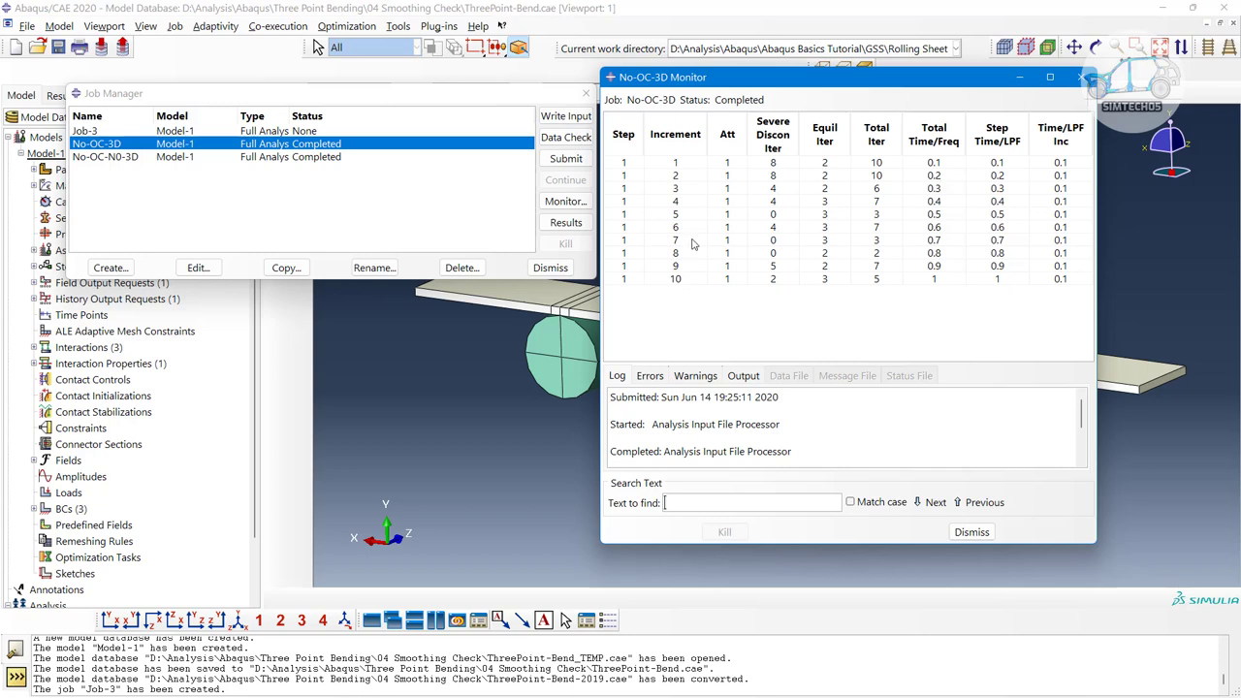
Set the Bending step's time period to 1 in the Step module and place its settings beside the No-OC-3D monitor.
{"action": "left_click_drag", "start_coordinate": [430, 99], "coordinate": [384, 236]}
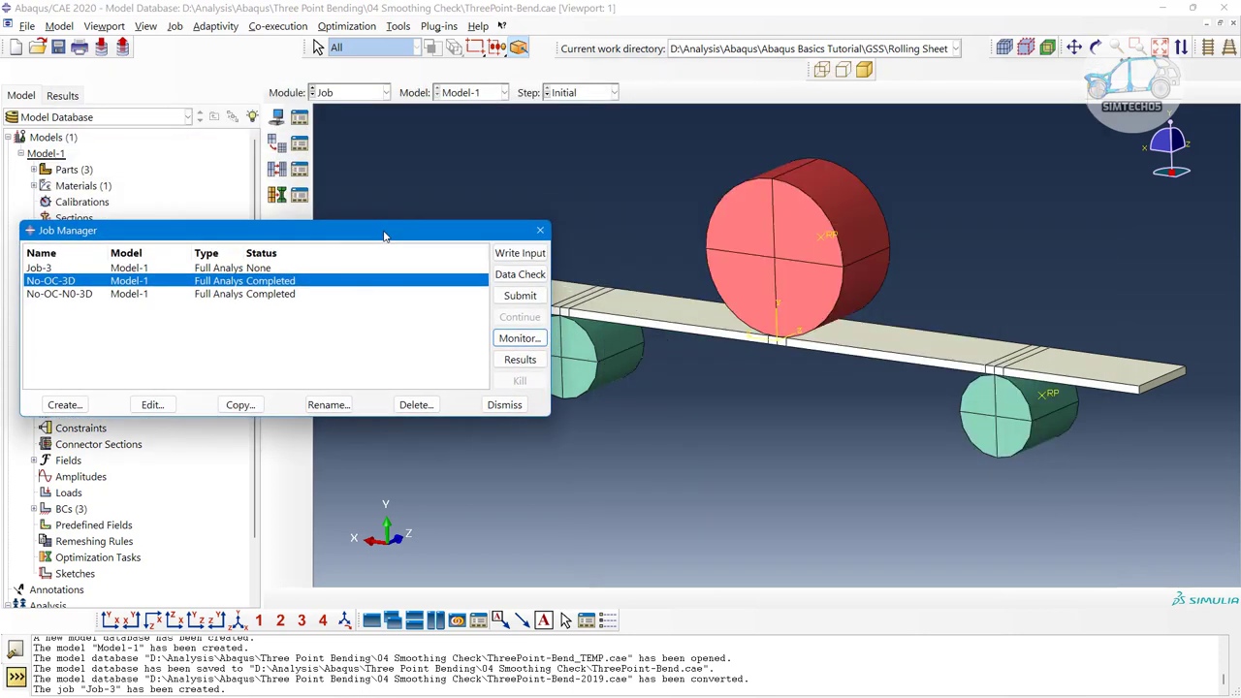
{"action": "left_click", "coordinate": [351, 92]}
{"action": "left_click", "coordinate": [345, 160]}
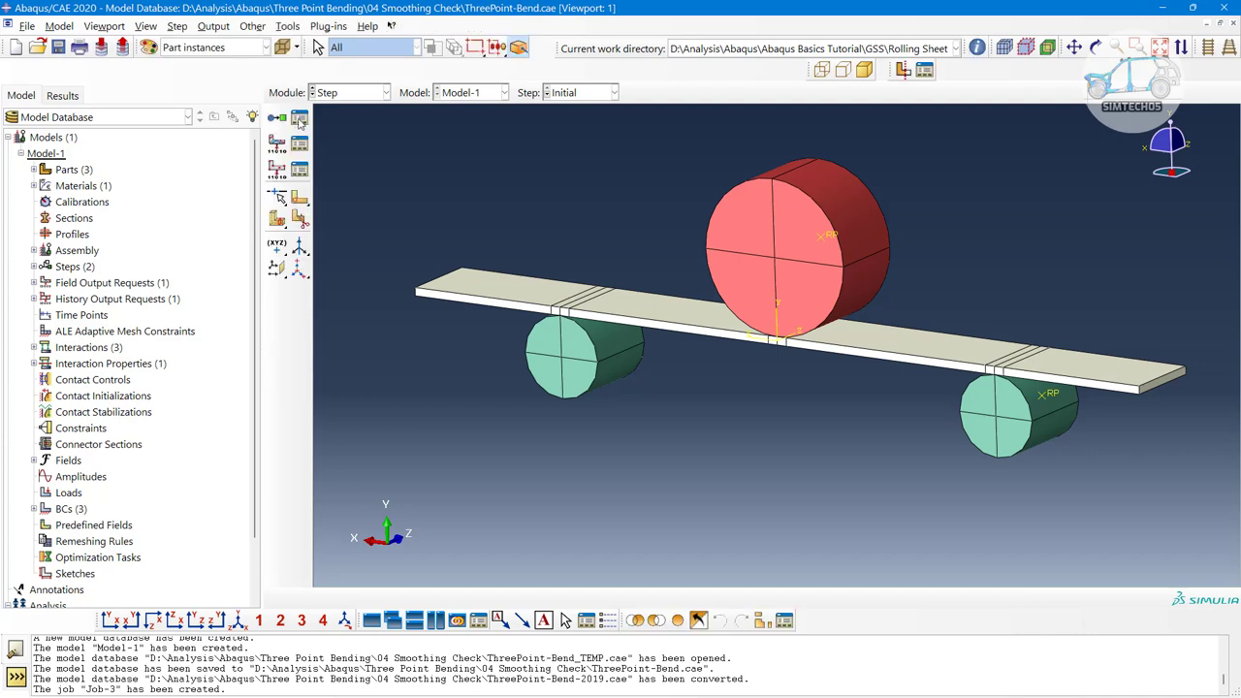
{"action": "left_click", "coordinate": [300, 119]}
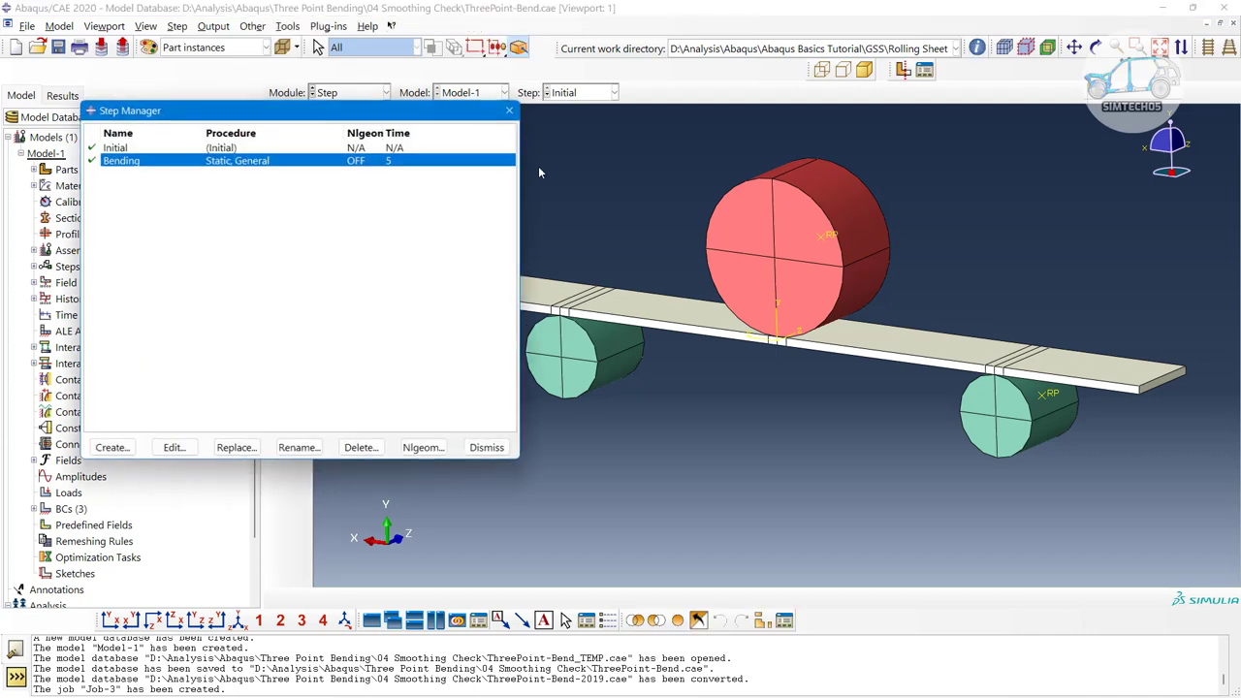
{"action": "left_click", "coordinate": [189, 449]}
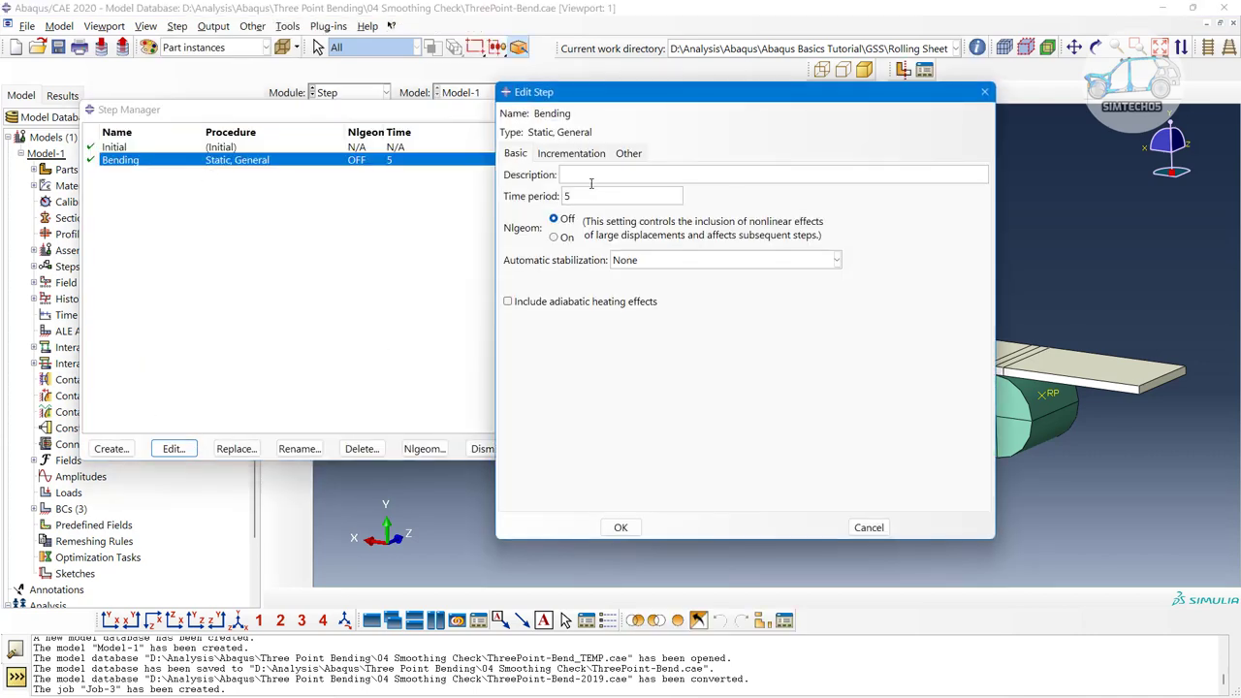
{"action": "left_click_drag", "start_coordinate": [587, 197], "coordinate": [560, 199]}
{"action": "type", "text": "1"}
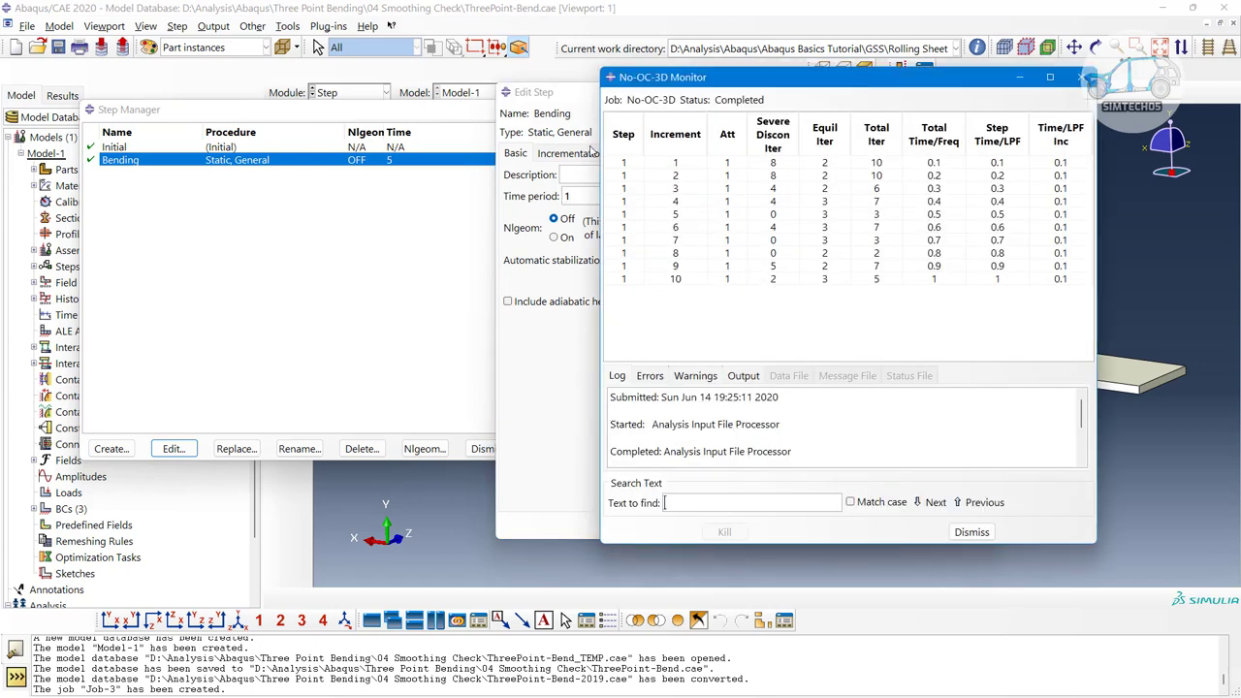
{"action": "left_click_drag", "start_coordinate": [546, 94], "coordinate": [111, 80]}
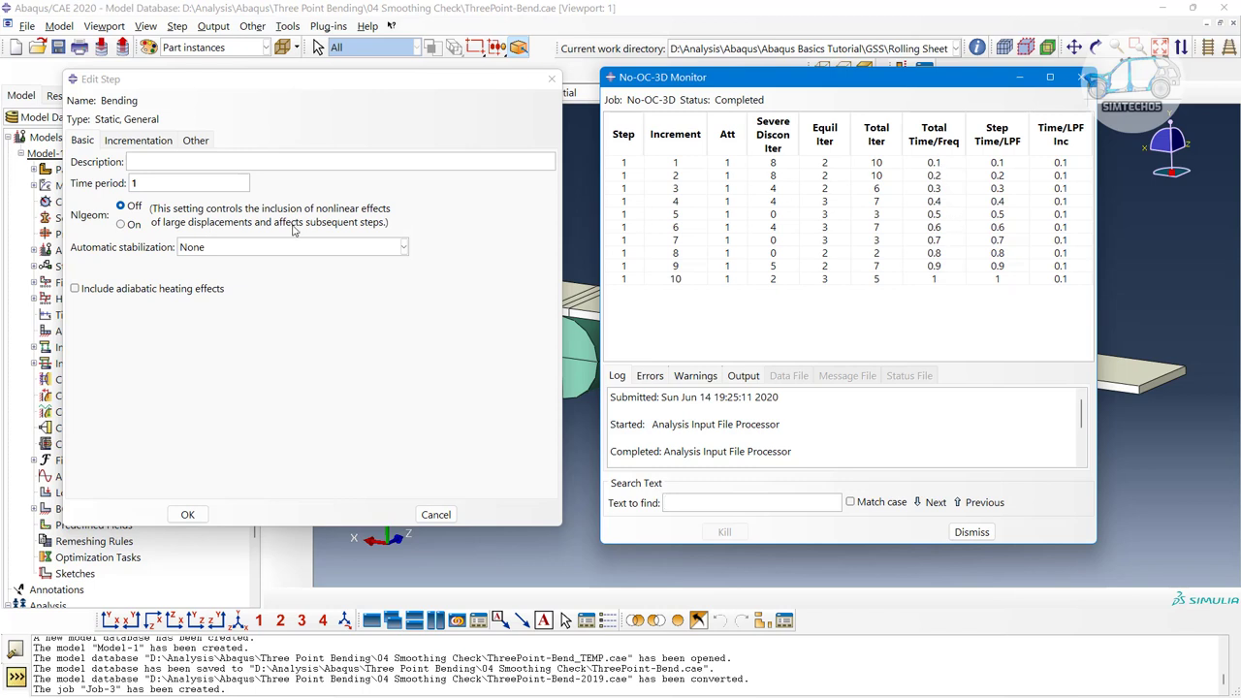
Set the Bending step's maximum increment size to 0.1, compare the incrementation with the job monitor, and save the changes.
{"action": "left_click", "coordinate": [138, 140]}
{"action": "double_click", "coordinate": [163, 219]}
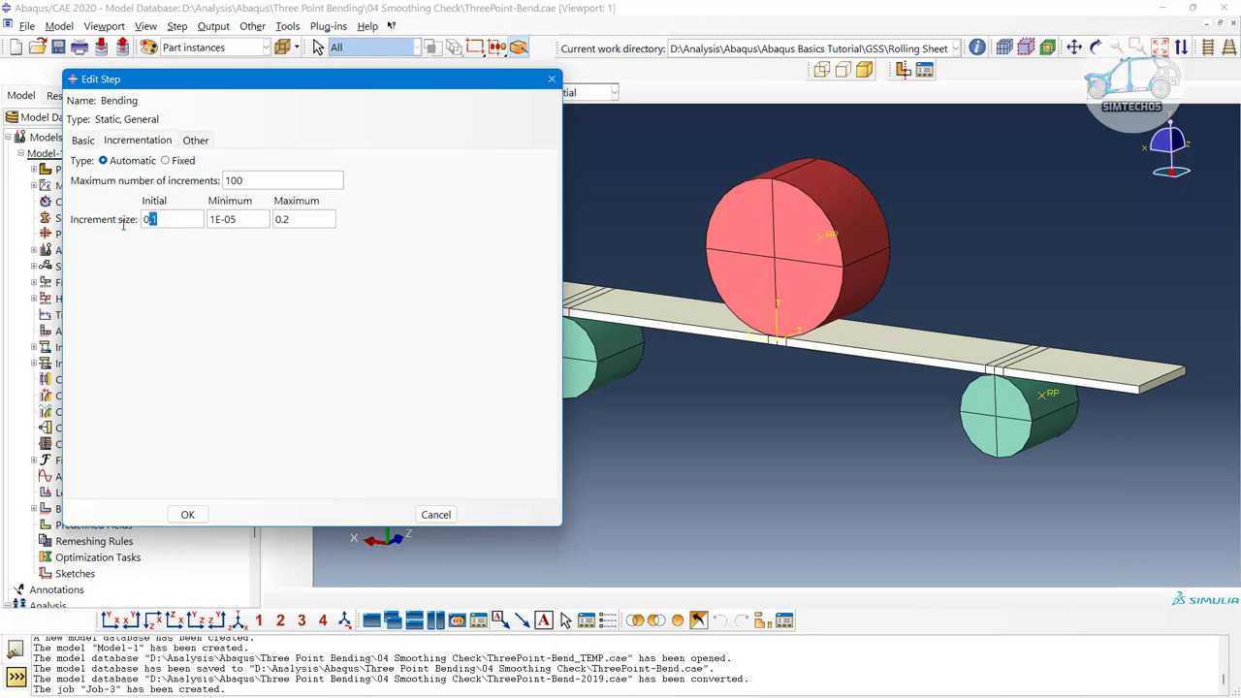
{"action": "key", "text": "alt+Tab"}
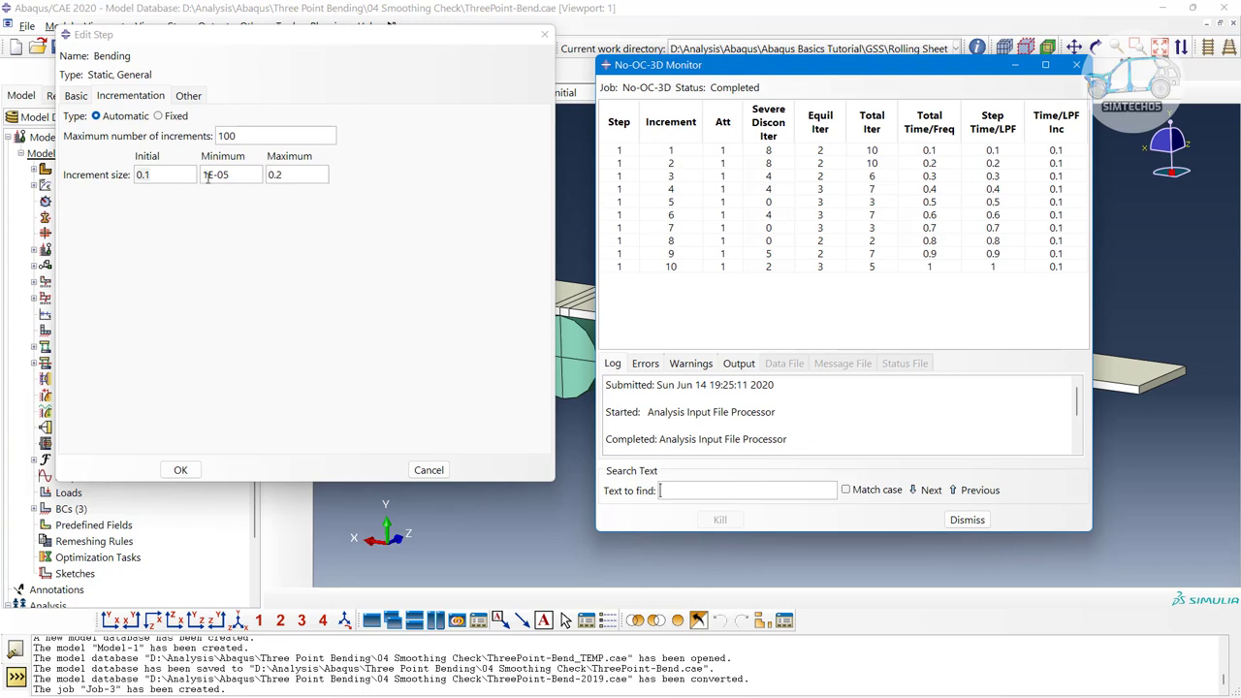
{"action": "left_click", "coordinate": [292, 175]}
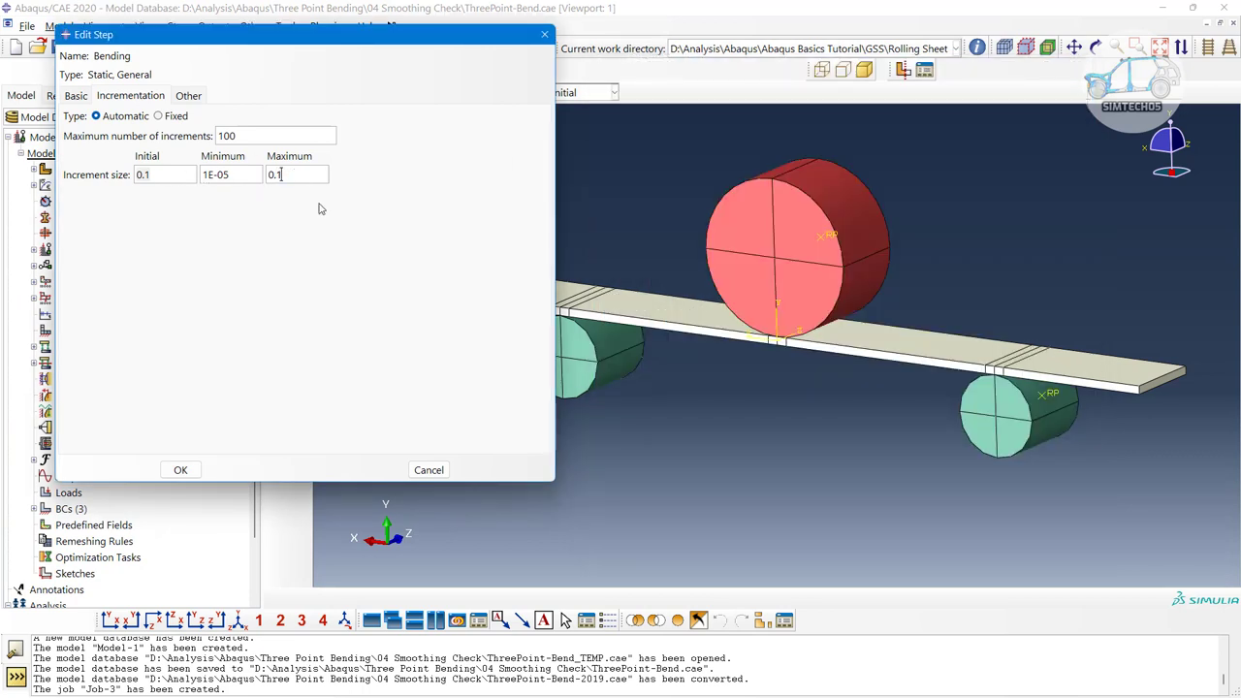
{"action": "key", "text": "alt+Tab"}
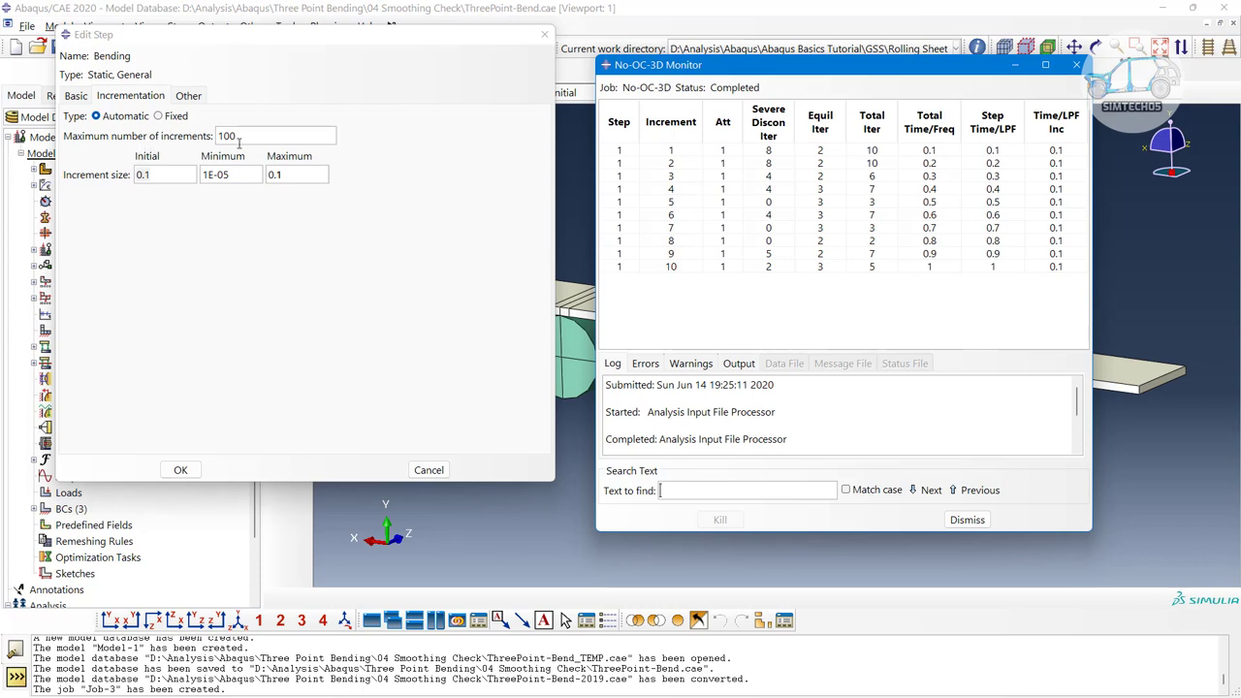
{"action": "left_click", "coordinate": [544, 35]}
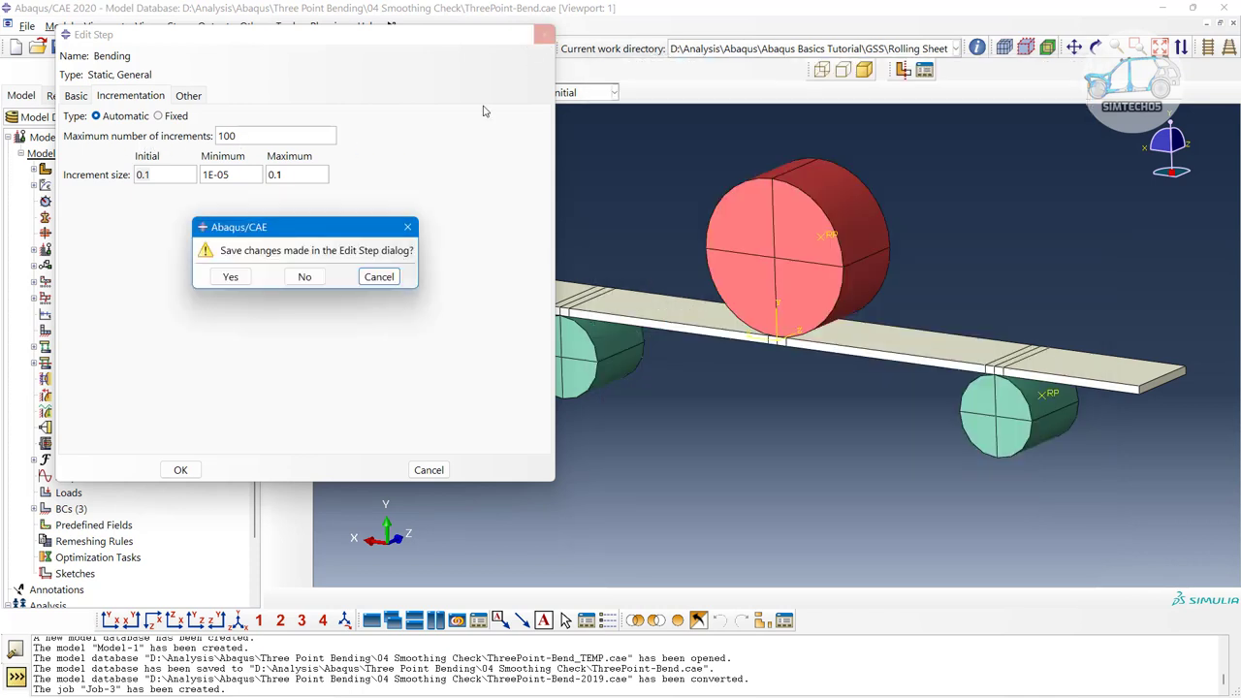
{"action": "left_click", "coordinate": [230, 277]}
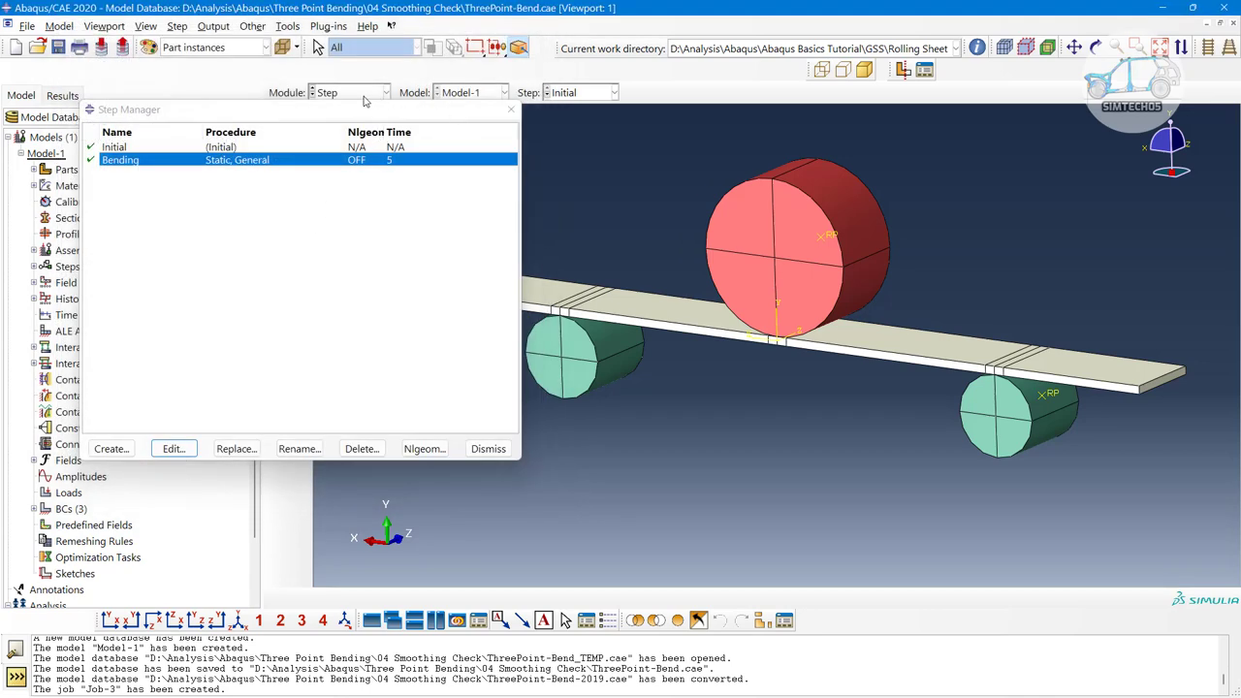
Return to the Job module and move the Job Manager over the model to show the job list.
{"action": "left_click", "coordinate": [365, 95]}
{"action": "left_click", "coordinate": [349, 239]}
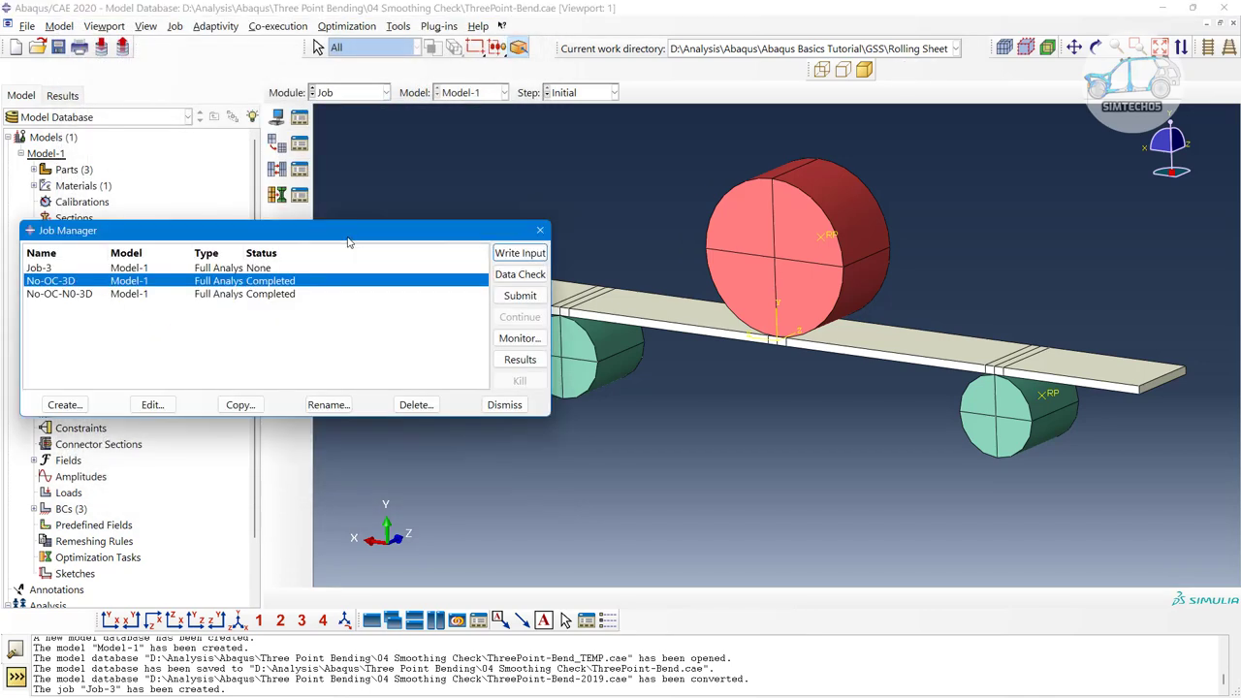
{"action": "left_click_drag", "start_coordinate": [361, 242], "coordinate": [752, 173]}
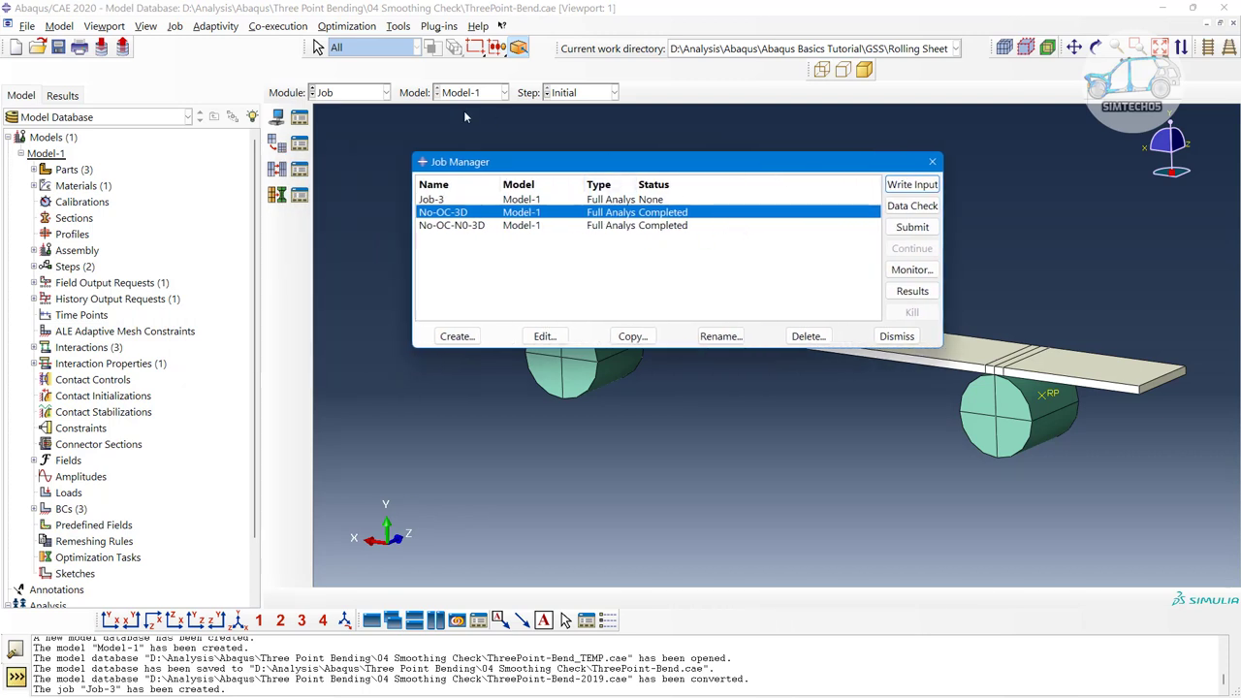
Display the Step Manager in the Step module and move it clear of the model tree to review the Bending step.
{"action": "left_click", "coordinate": [360, 94]}
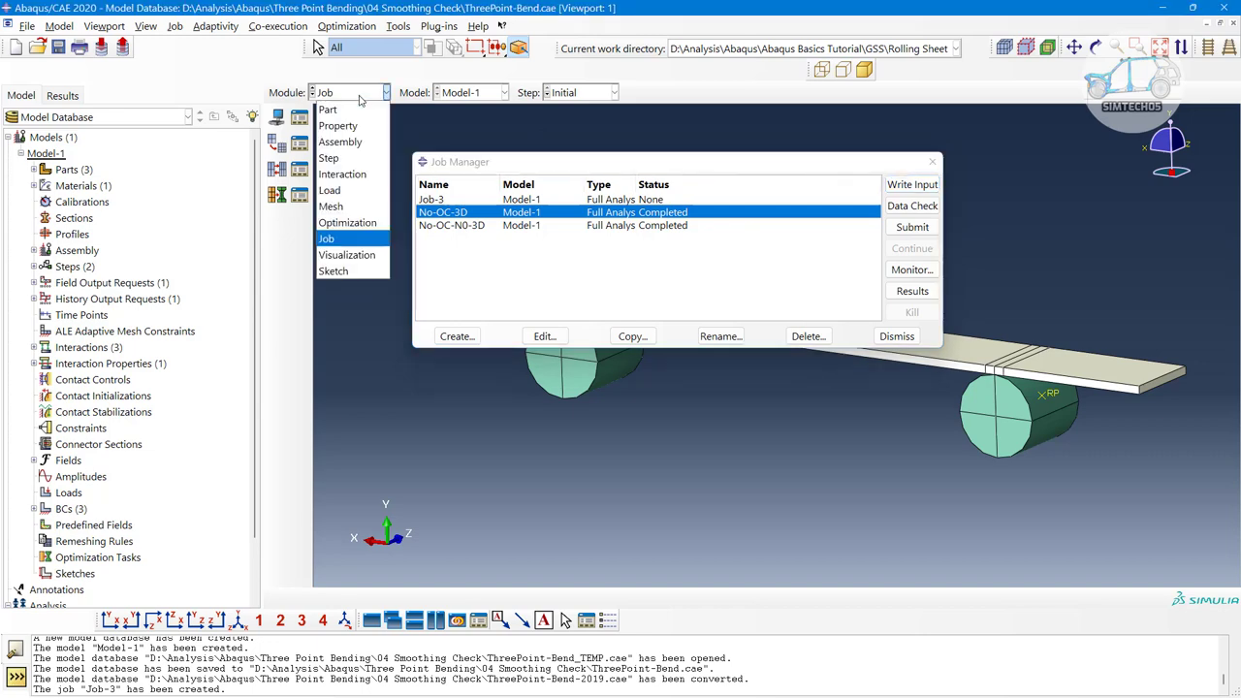
{"action": "left_click", "coordinate": [353, 160]}
{"action": "left_click", "coordinate": [298, 116]}
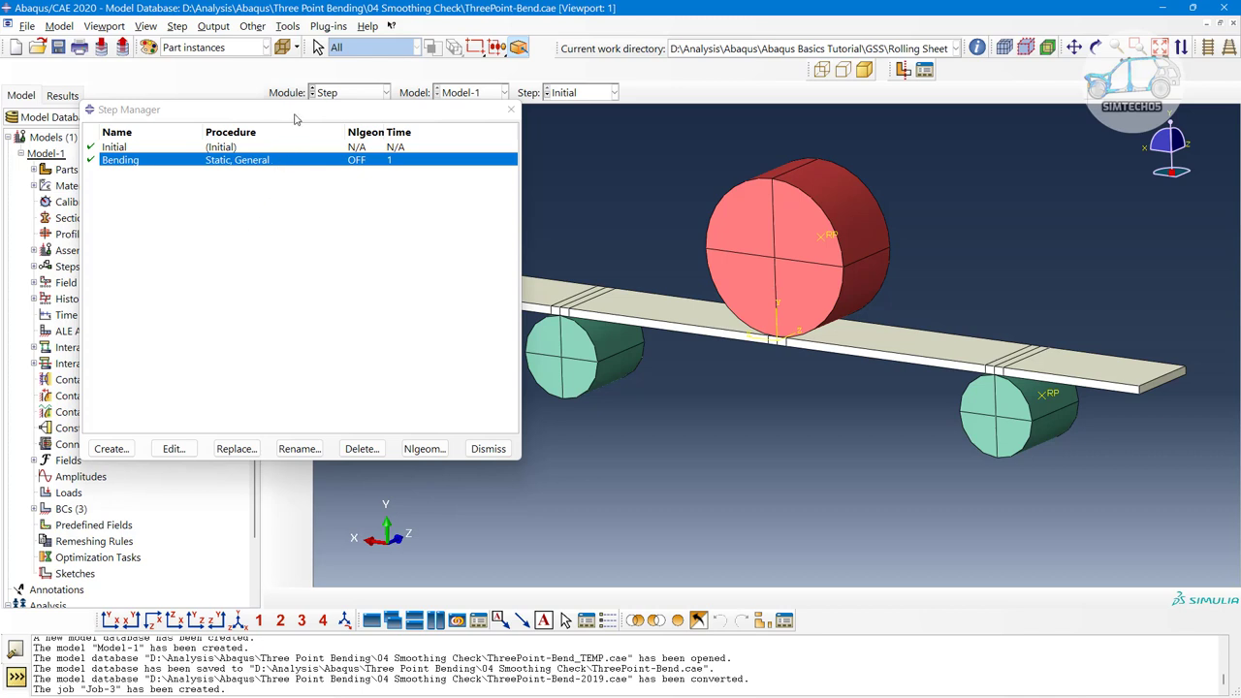
{"action": "left_click_drag", "start_coordinate": [296, 119], "coordinate": [638, 169]}
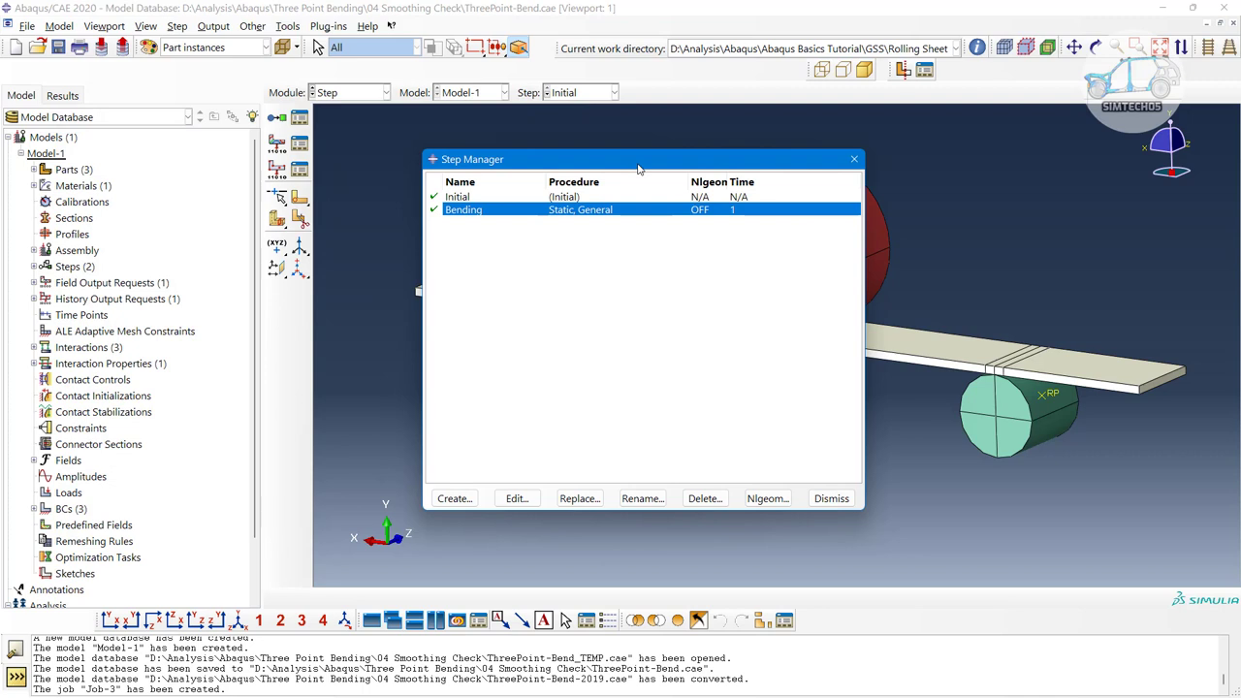